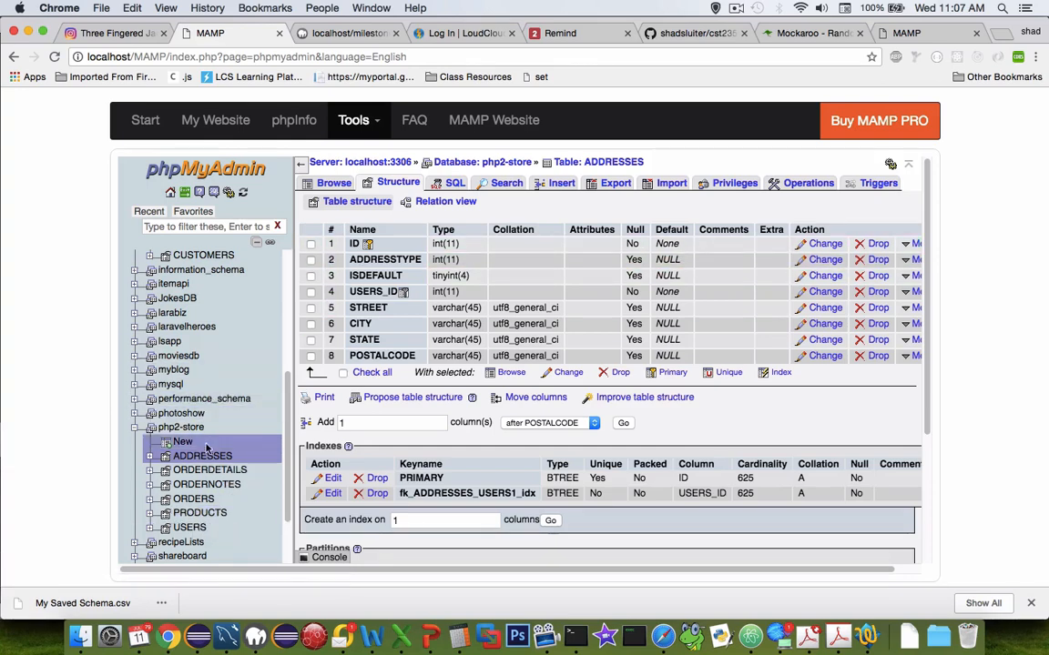
Step: Browse the empty rows of the php2-store USERS table, then switch to the Mockaroo tab
{"action": "left_click", "coordinate": [206, 484]}
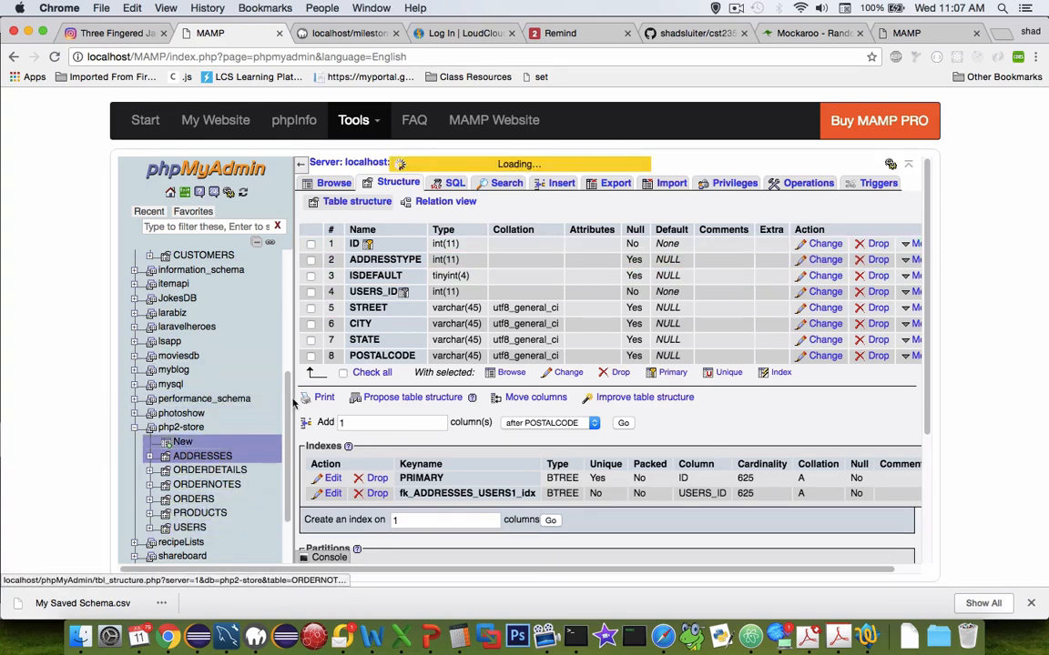
{"action": "left_click", "coordinate": [334, 183]}
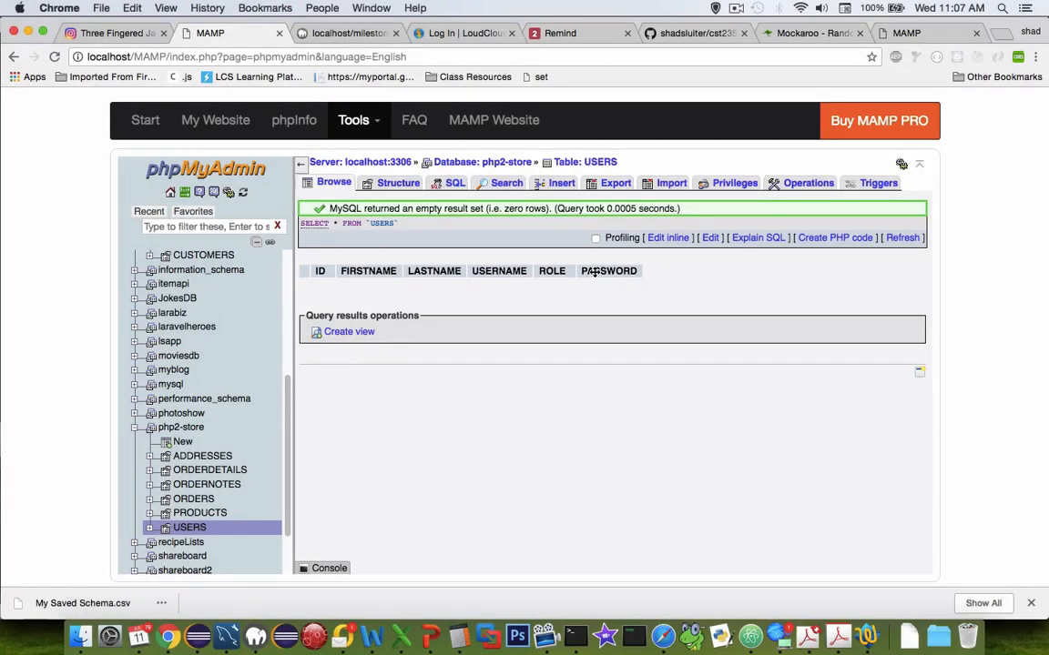
{"action": "key", "text": "super+8"}
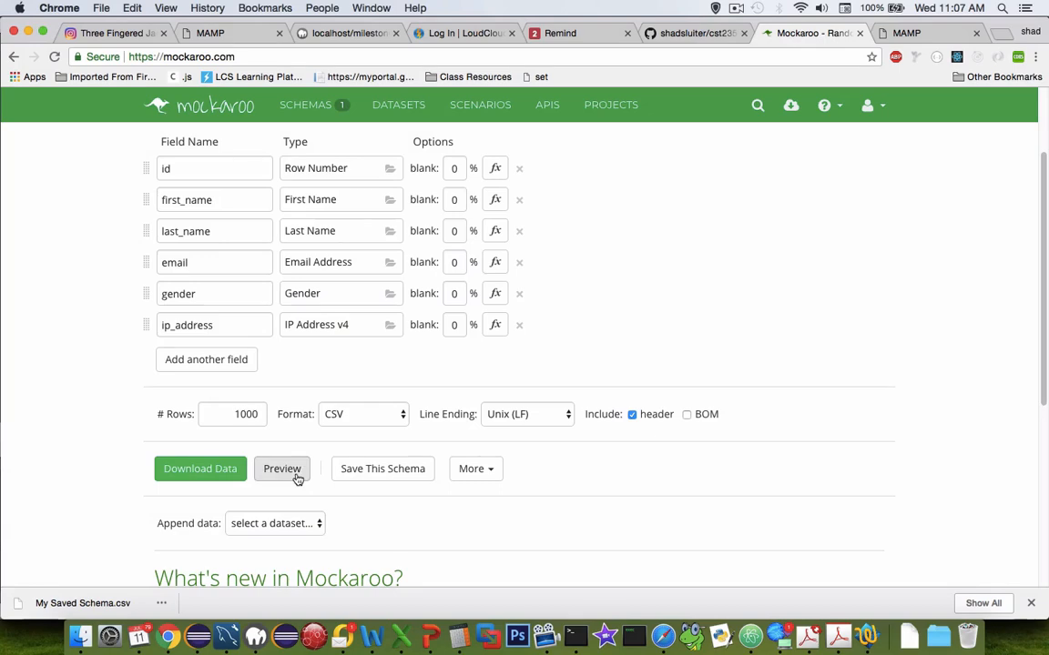
{"action": "left_click", "coordinate": [297, 475]}
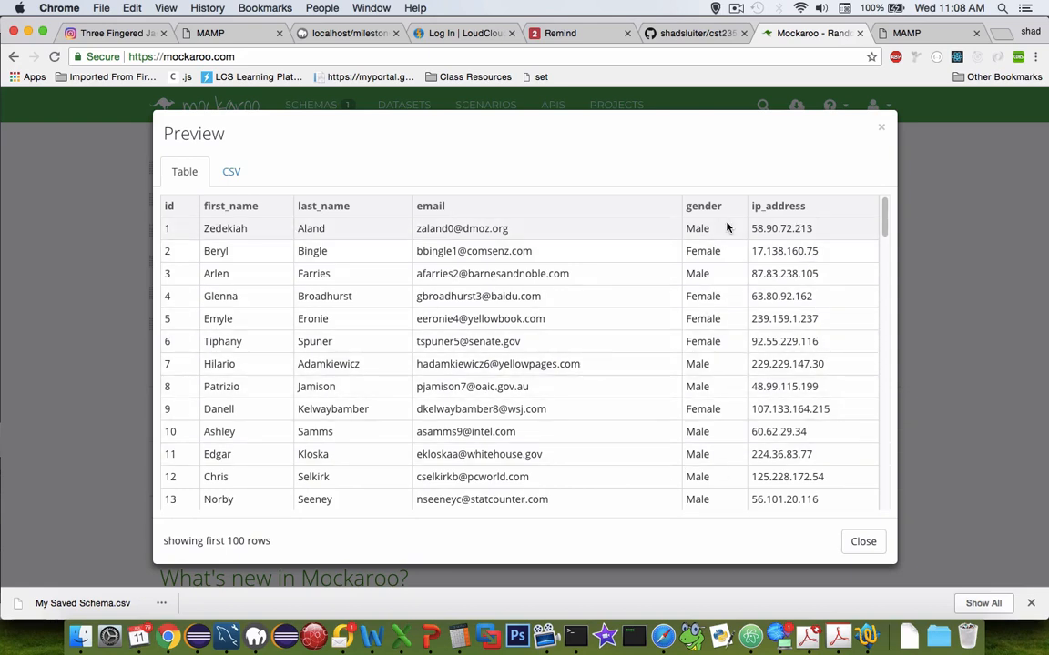
{"action": "left_click", "coordinate": [231, 172]}
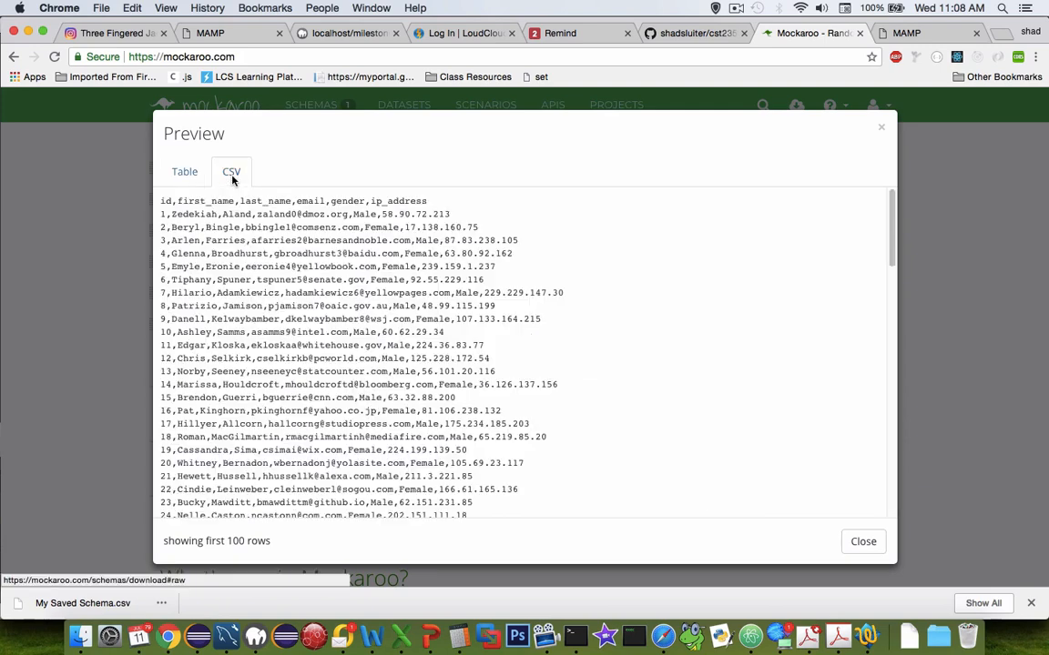
{"action": "left_click_drag", "start_coordinate": [173, 214], "coordinate": [369, 411]}
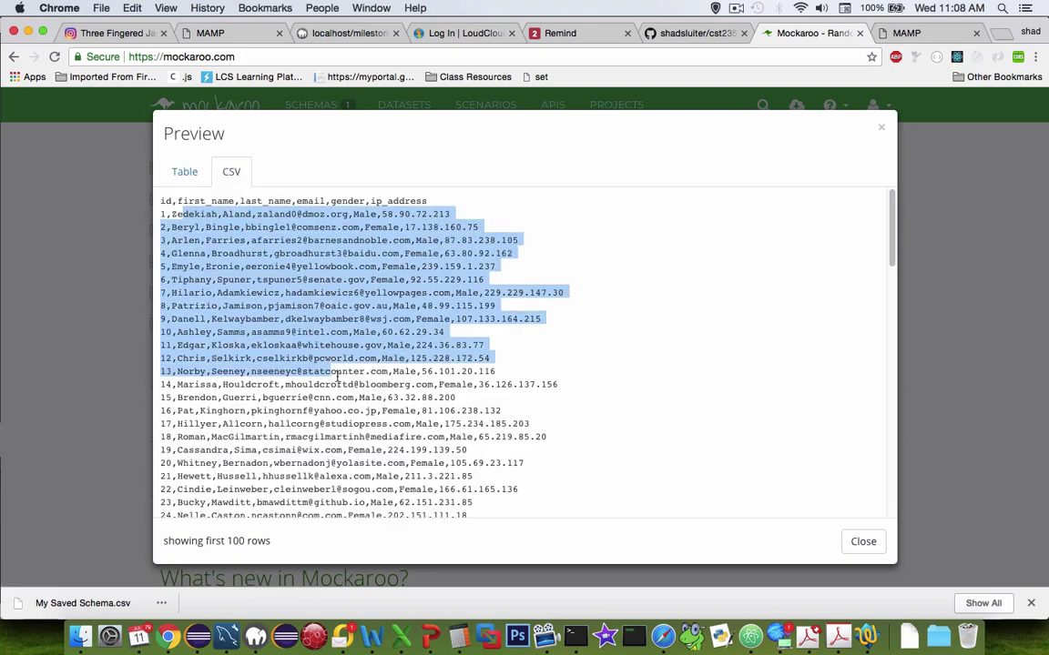
{"action": "left_click", "coordinate": [863, 542]}
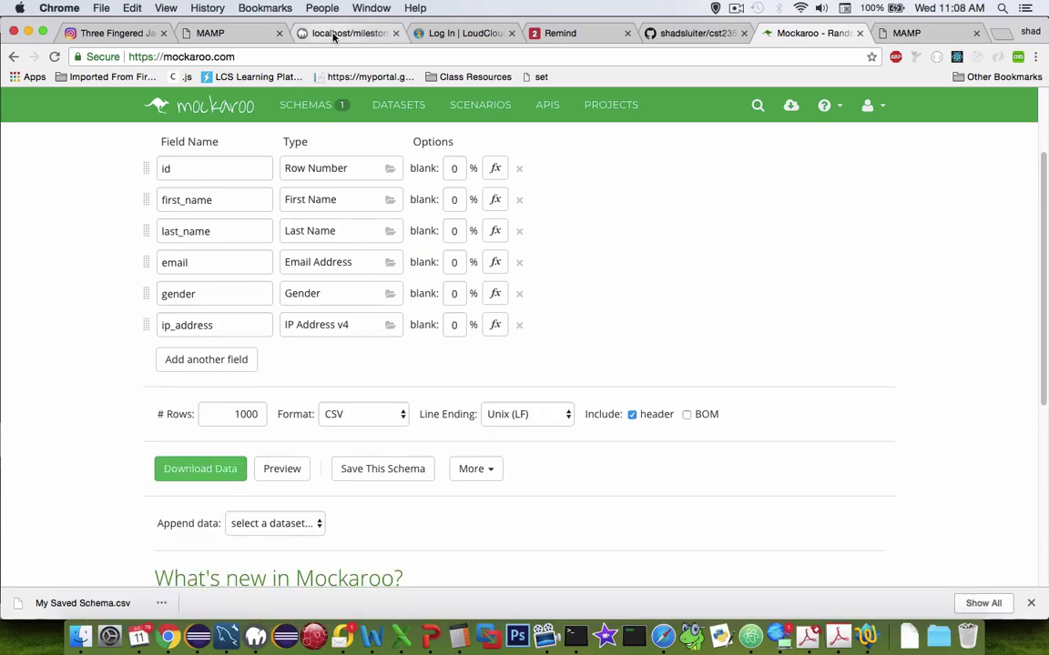
Step: Return to phpMyAdmin and view the USERS table's column structure
{"action": "left_click", "coordinate": [334, 36]}
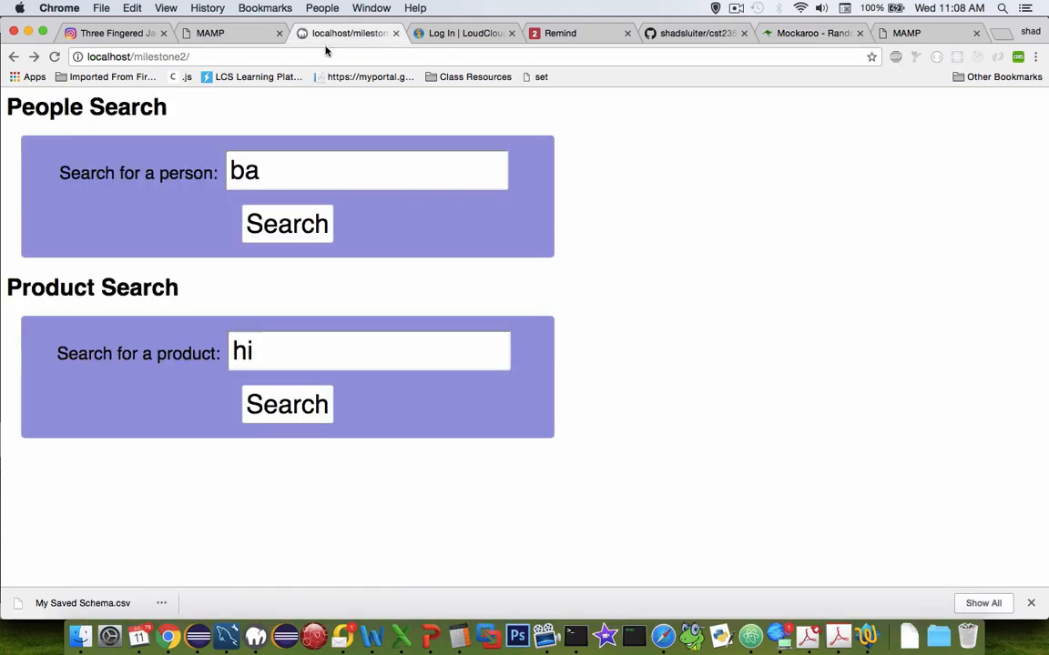
{"action": "left_click", "coordinate": [227, 33]}
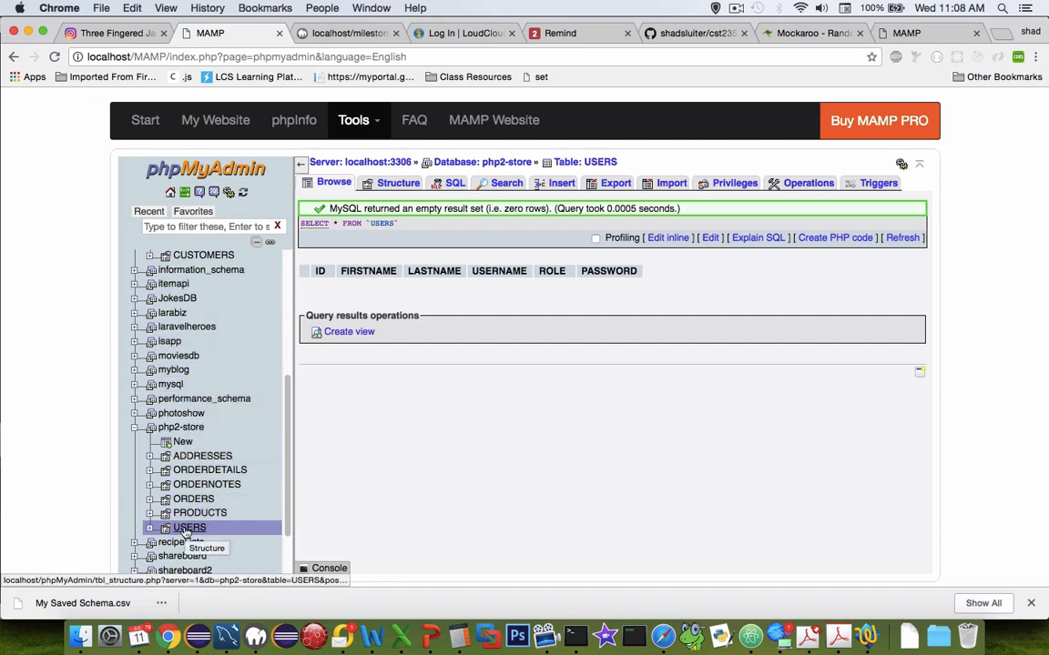
{"action": "left_click", "coordinate": [398, 183]}
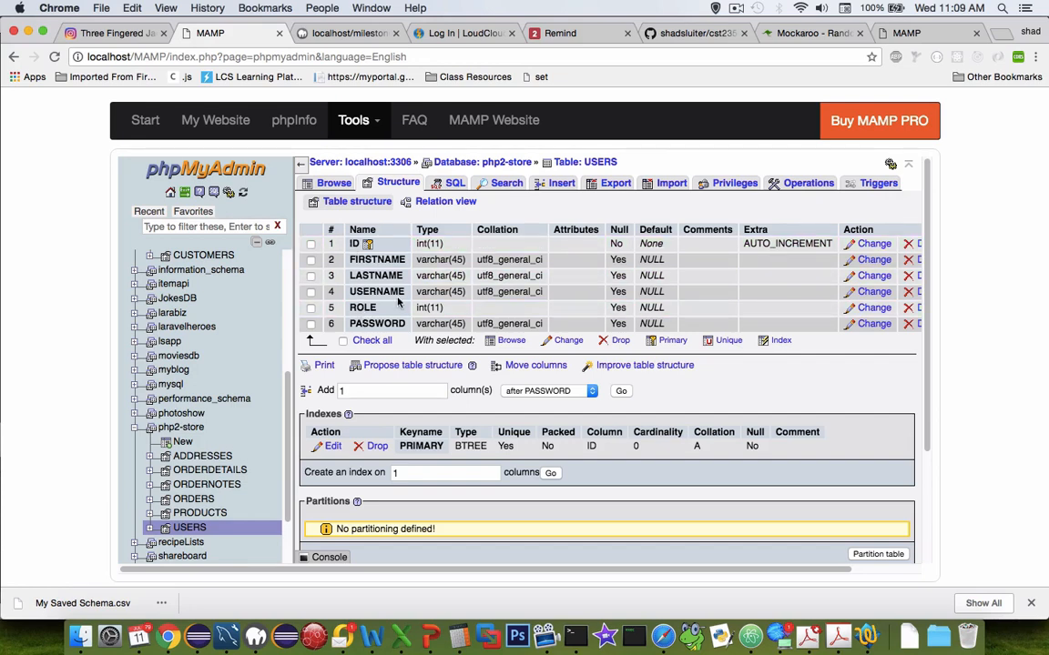
Step: Rename the Mockaroo id and first_name fields to ID and FIRSTNAME
{"action": "left_click", "coordinate": [813, 33]}
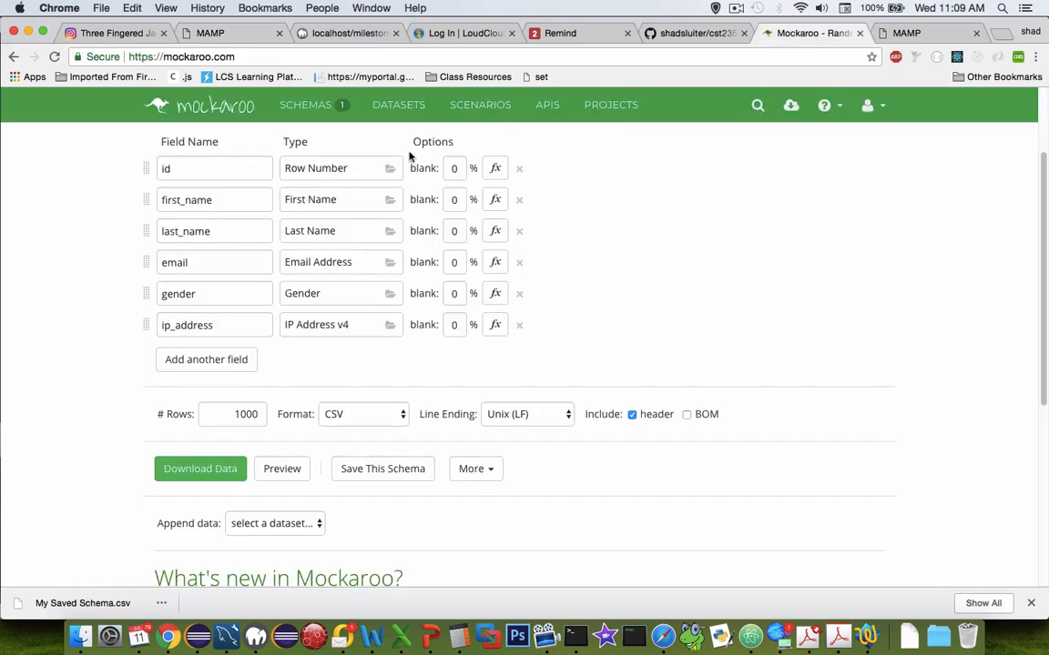
{"action": "double_click", "coordinate": [197, 169]}
{"action": "type", "text": "I"}
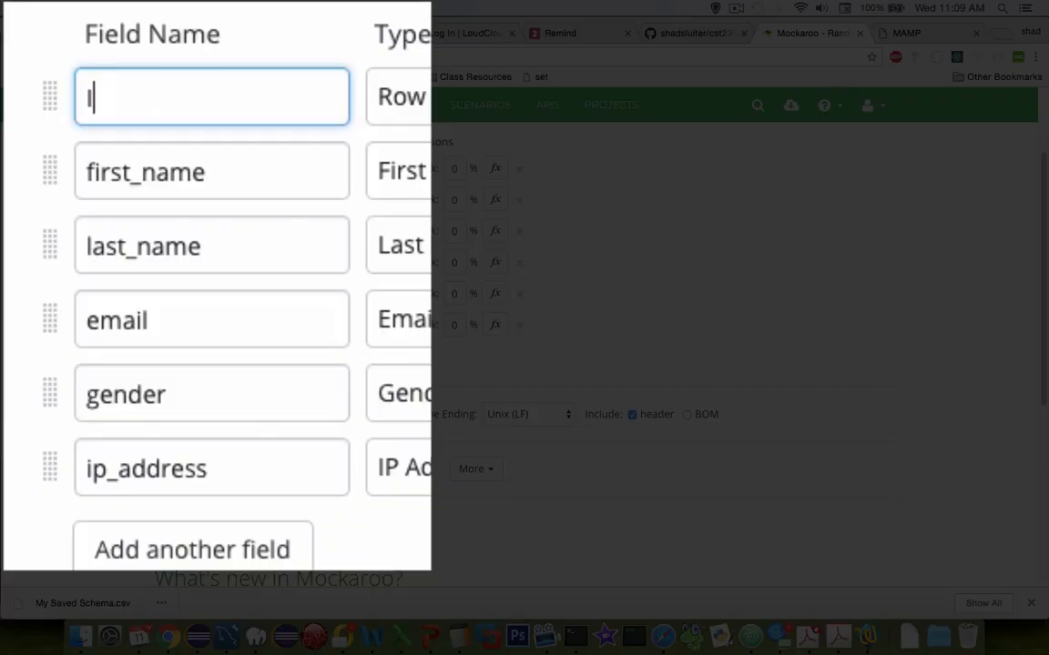
{"action": "type", "text": "D"}
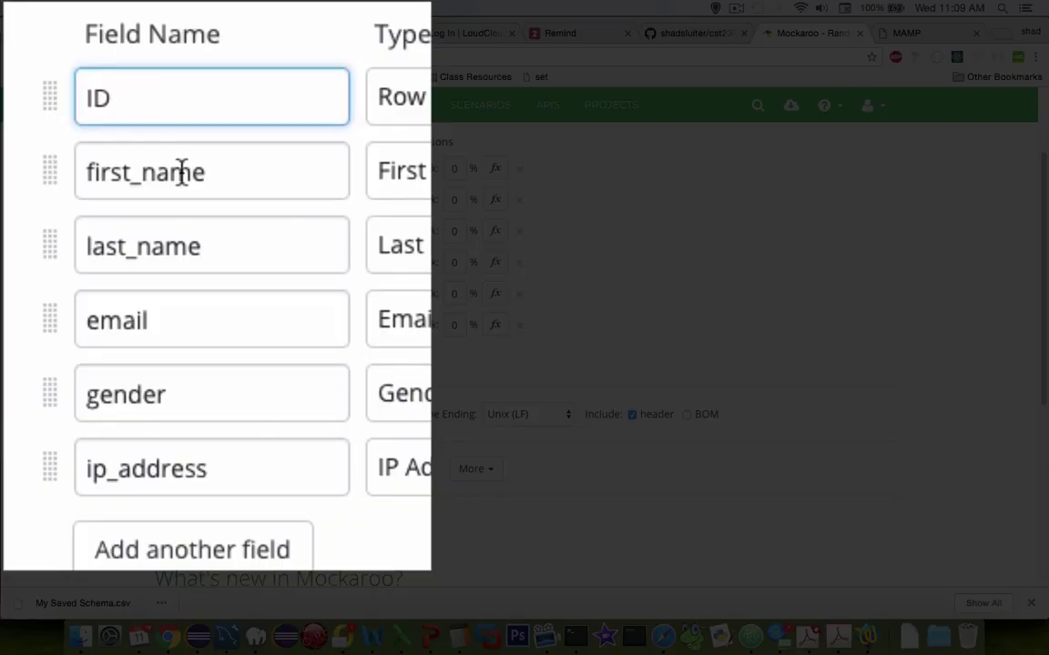
{"action": "double_click", "coordinate": [181, 172]}
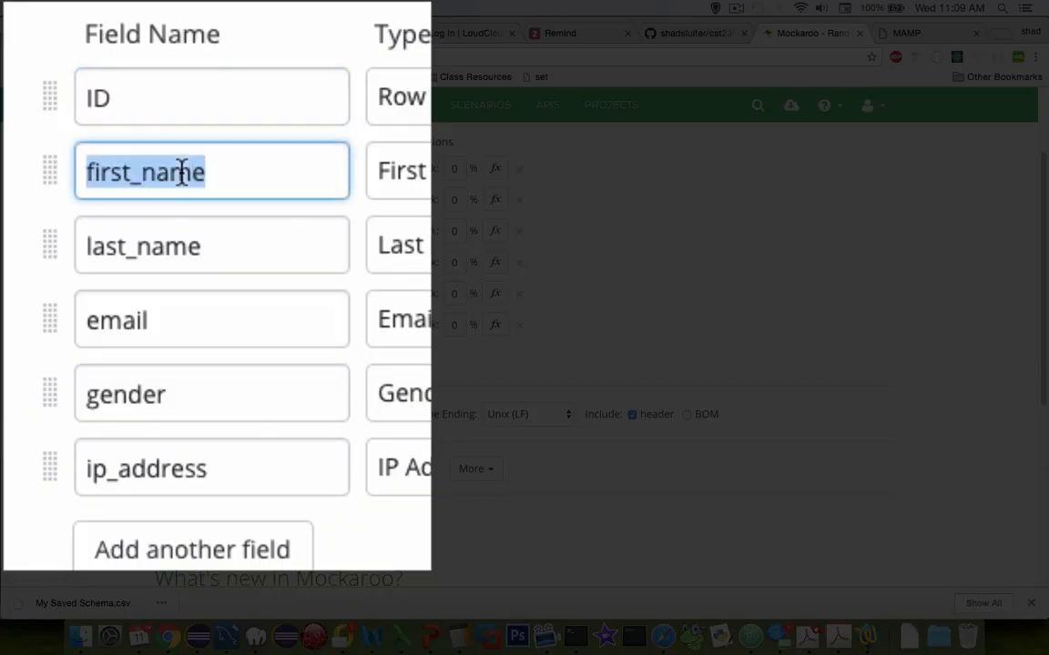
{"action": "type", "text": "fi"}
{"action": "key", "text": "BackSpace"}
{"action": "key", "text": "BackSpace"}
{"action": "type", "text": "FIRSTNMAE"}
{"action": "key", "text": "BackSpace"}
{"action": "key", "text": "BackSpace"}
{"action": "key", "text": "BackSpace"}
{"action": "type", "text": "AME"}
Step: Rename last_name to LASTNAME and check the column names against phpMyAdmin
{"action": "left_click", "coordinate": [180, 244]}
{"action": "double_click", "coordinate": [179, 244]}
{"action": "type", "text": "LASTNAME"}
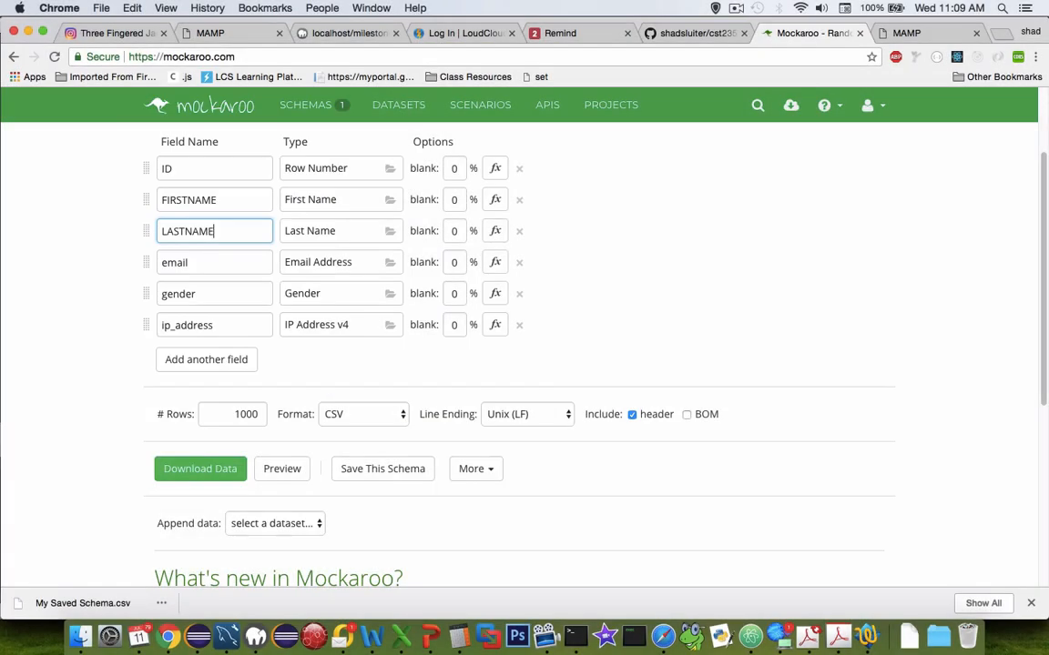
{"action": "left_click", "coordinate": [210, 33]}
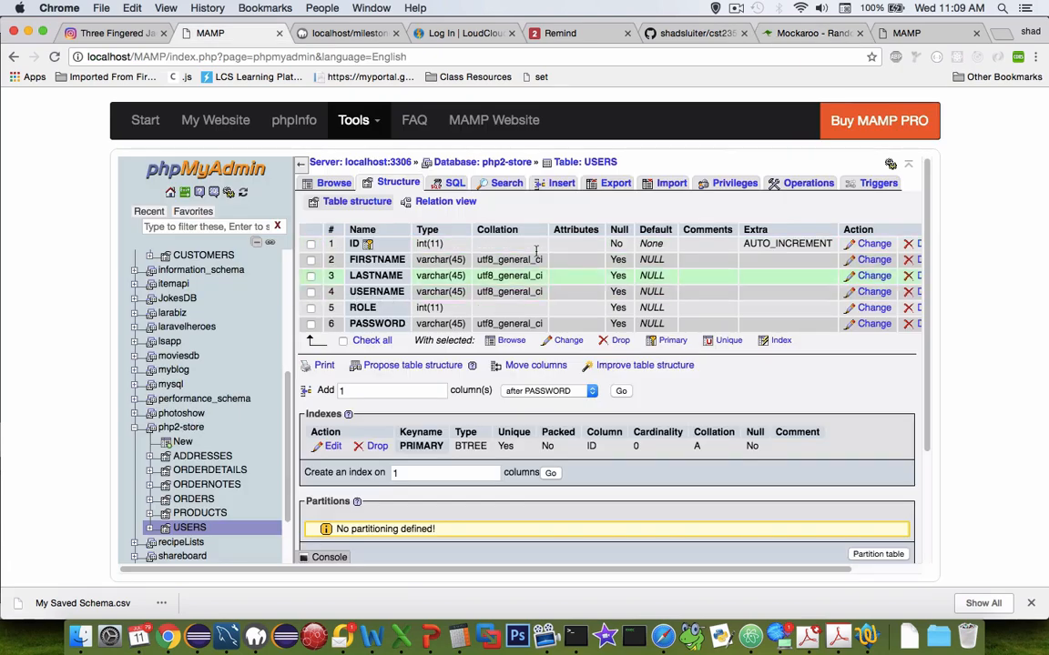
{"action": "left_click", "coordinate": [810, 33]}
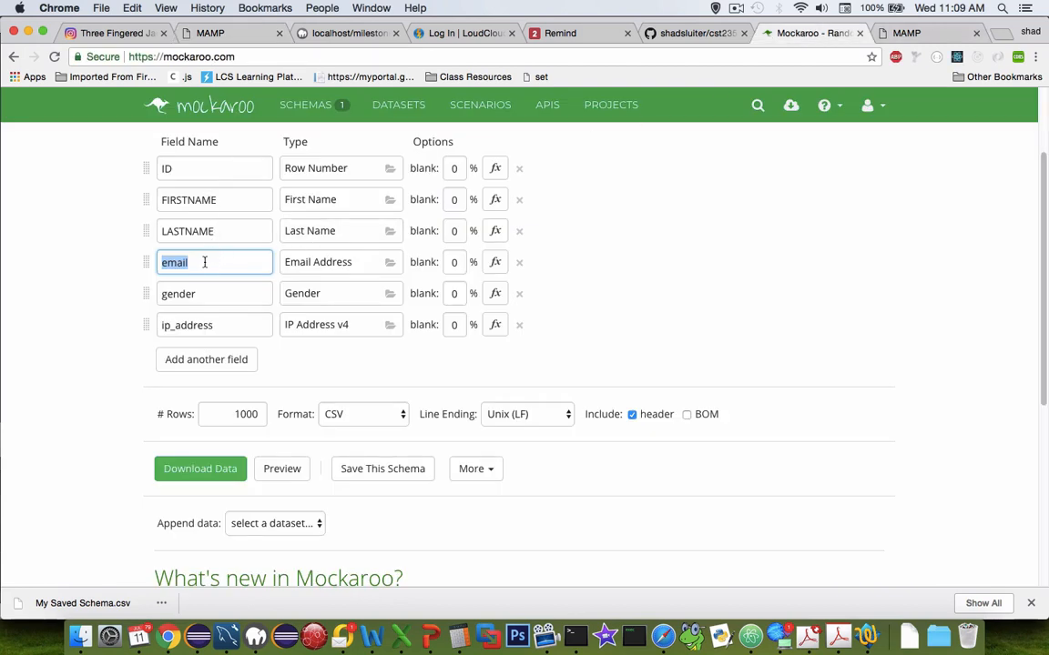
{"action": "type", "text": "USERNAME"}
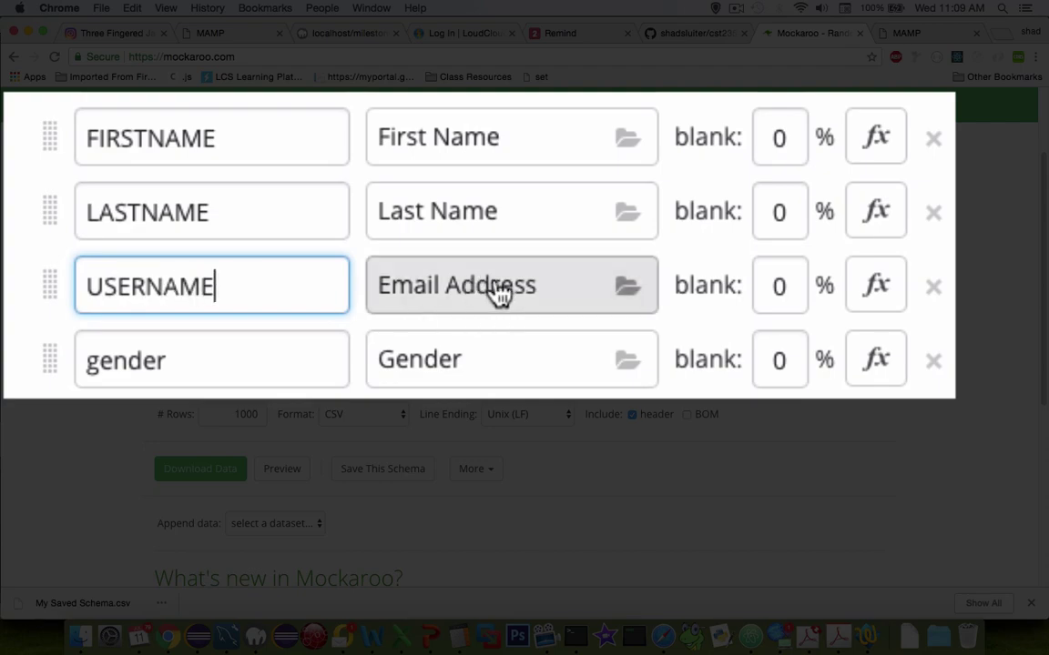
Step: Make USERNAME a Formula field with the formula FIRSTNAME+LASTNAME
{"action": "left_click", "coordinate": [498, 291]}
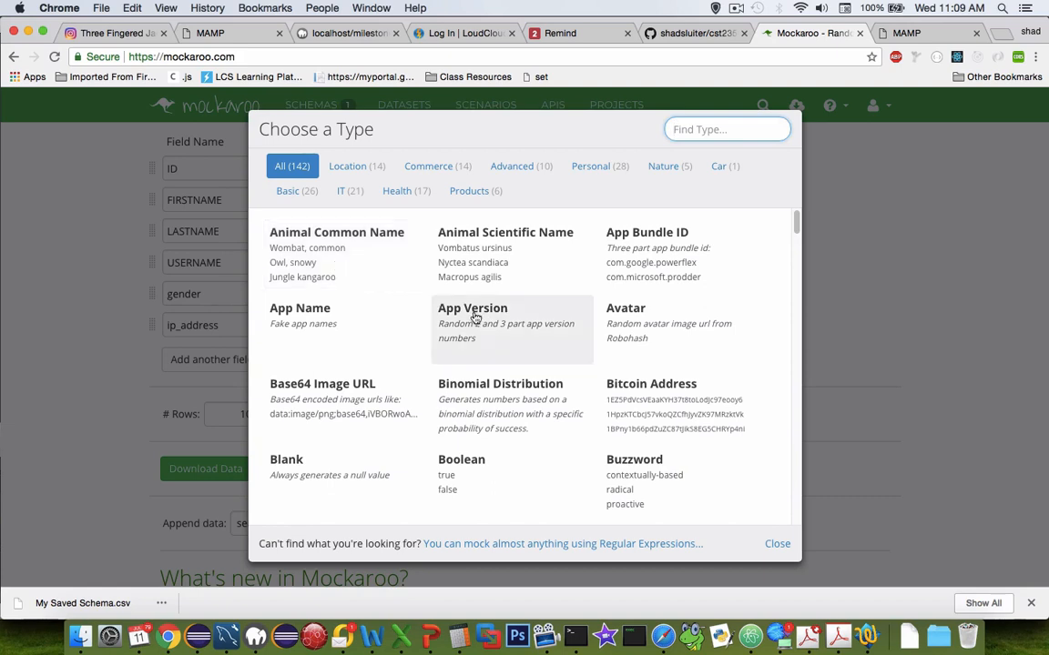
{"action": "scroll", "coordinate": [488, 332], "scroll_direction": "down", "scroll_amount": 1}
{"action": "scroll", "coordinate": [489, 331], "scroll_direction": "down", "scroll_amount": 2}
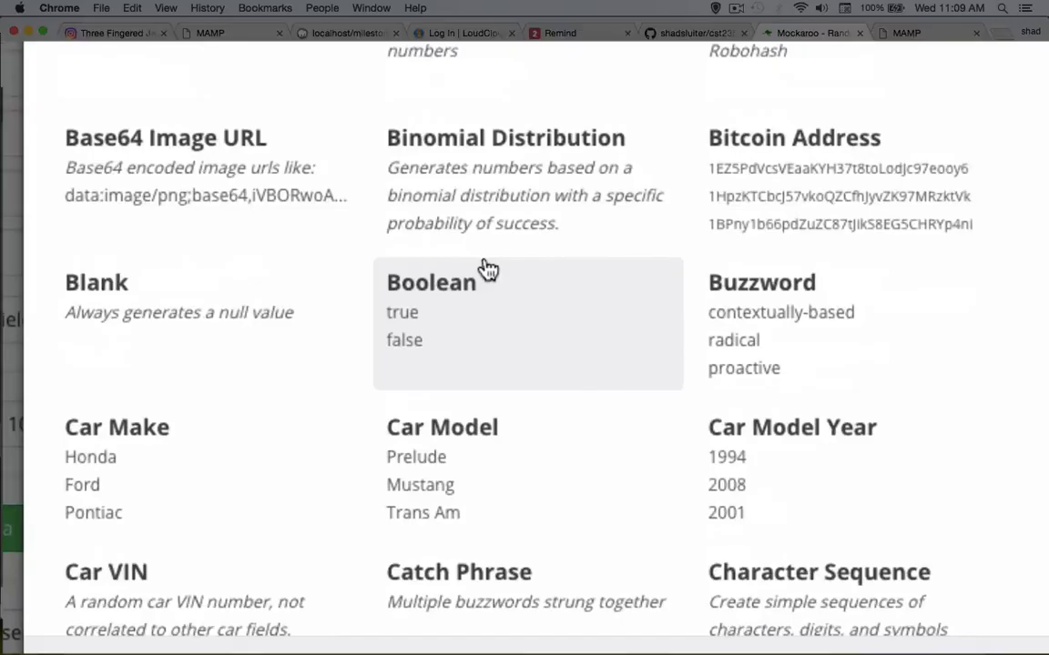
{"action": "scroll", "coordinate": [489, 331], "scroll_direction": "down", "scroll_amount": 3}
{"action": "scroll", "coordinate": [468, 231], "scroll_direction": "down", "scroll_amount": 3}
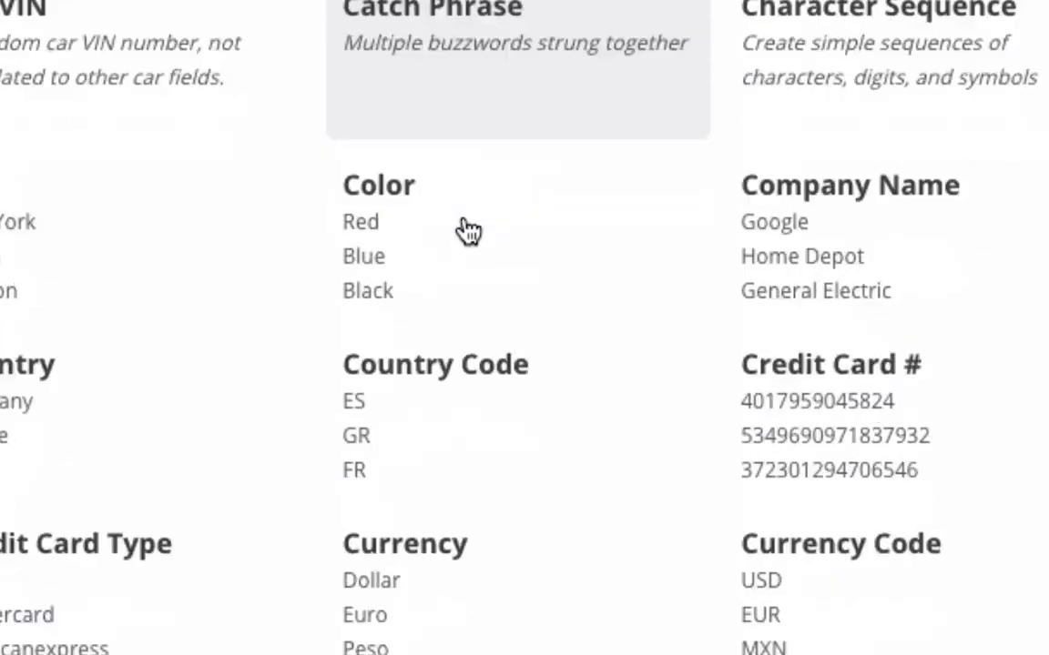
{"action": "scroll", "coordinate": [468, 231], "scroll_direction": "down", "scroll_amount": 5}
{"action": "scroll", "coordinate": [468, 231], "scroll_direction": "down", "scroll_amount": 2}
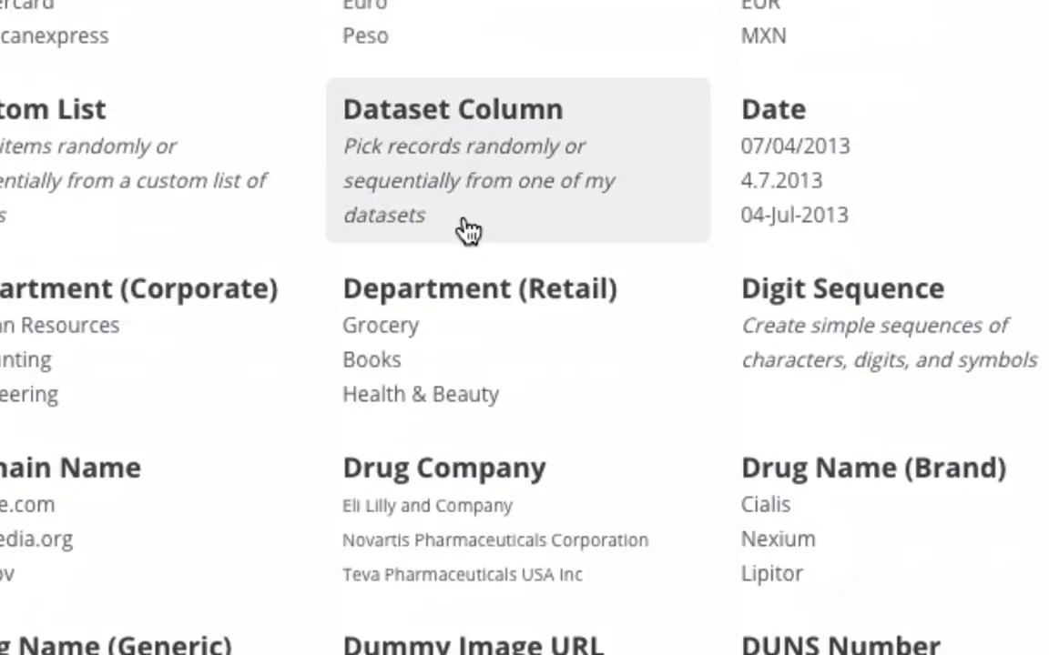
{"action": "scroll", "coordinate": [468, 232], "scroll_direction": "down", "scroll_amount": 2}
{"action": "scroll", "coordinate": [468, 231], "scroll_direction": "down", "scroll_amount": 1}
{"action": "scroll", "coordinate": [468, 231], "scroll_direction": "down", "scroll_amount": 2}
{"action": "scroll", "coordinate": [490, 333], "scroll_direction": "down", "scroll_amount": 2}
{"action": "scroll", "coordinate": [490, 333], "scroll_direction": "down", "scroll_amount": 1}
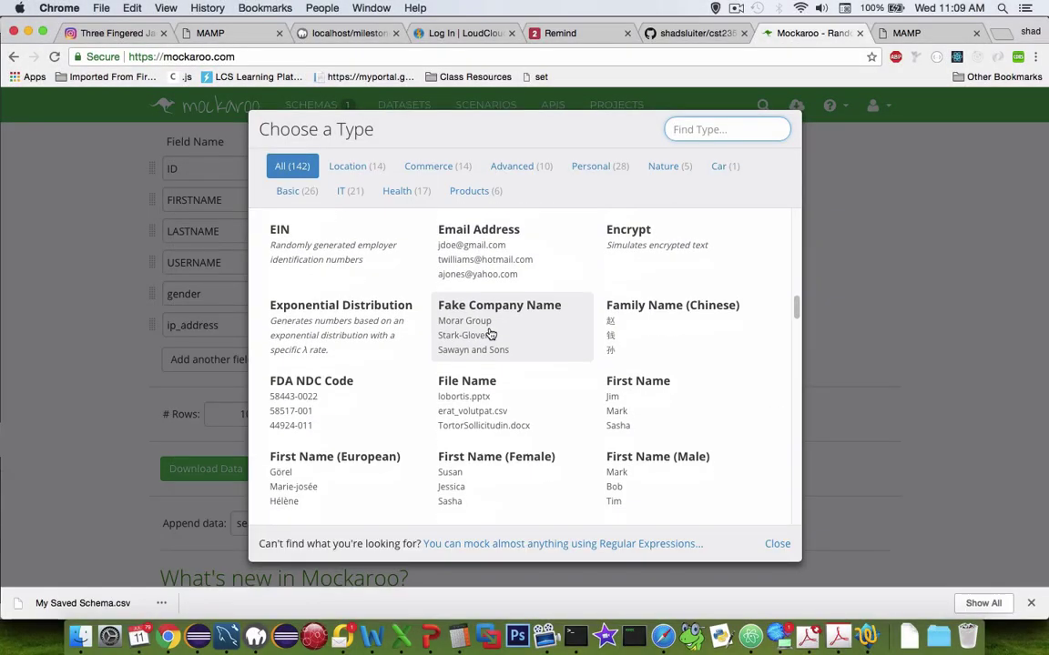
{"action": "scroll", "coordinate": [490, 333], "scroll_direction": "down", "scroll_amount": 1}
{"action": "scroll", "coordinate": [490, 333], "scroll_direction": "down", "scroll_amount": 1}
{"action": "scroll", "coordinate": [489, 333], "scroll_direction": "down", "scroll_amount": 1}
{"action": "scroll", "coordinate": [490, 333], "scroll_direction": "down", "scroll_amount": 1}
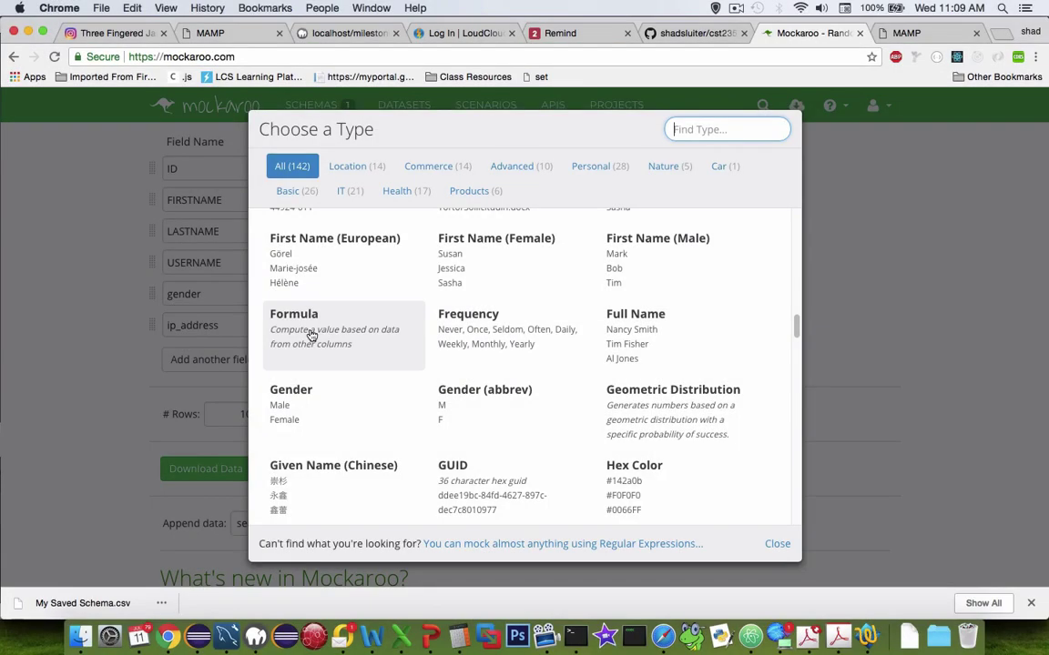
{"action": "left_click", "coordinate": [310, 335]}
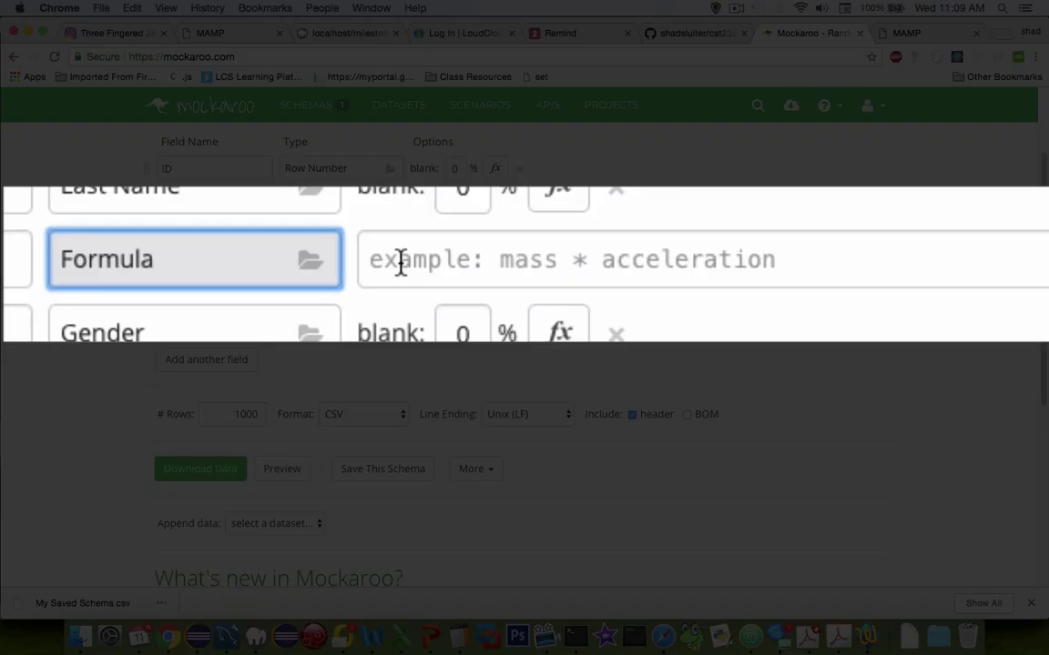
{"action": "left_click", "coordinate": [426, 262]}
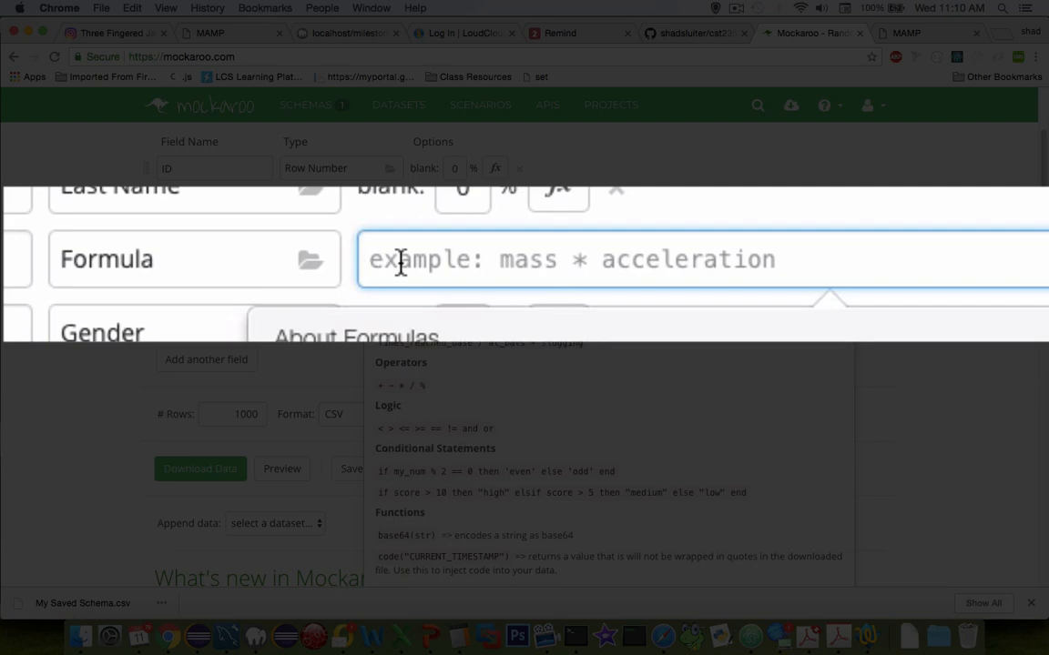
{"action": "type", "text": "FIRSTNAME"}
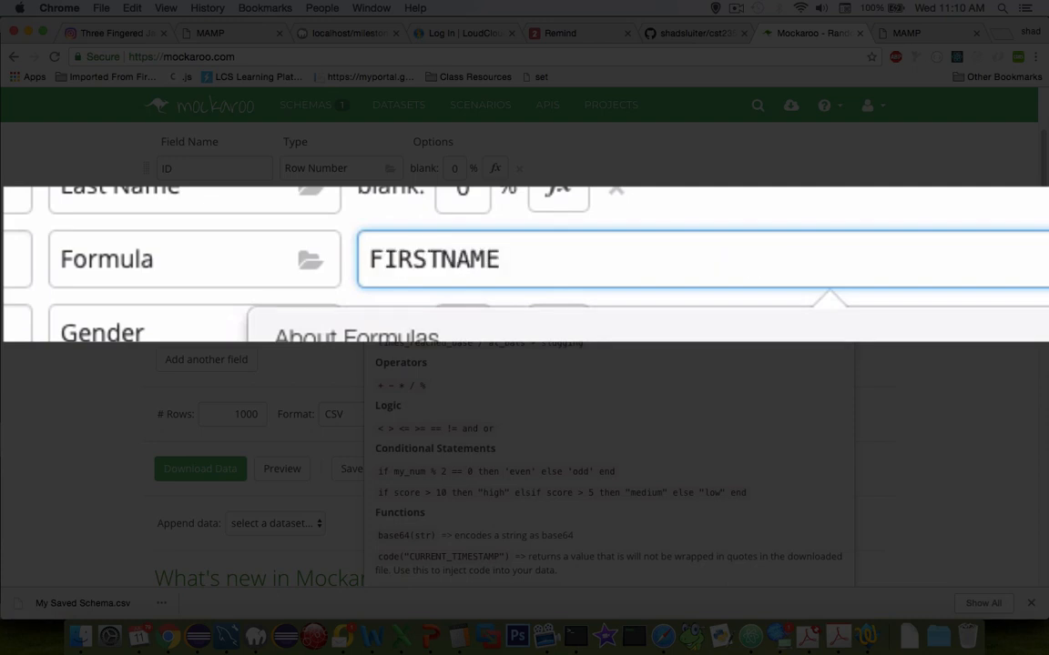
{"action": "type", "text": "+LASTNM"}
{"action": "key", "text": "BackSpace"}
{"action": "key", "text": "BackSpace"}
{"action": "type", "text": "NAME"}
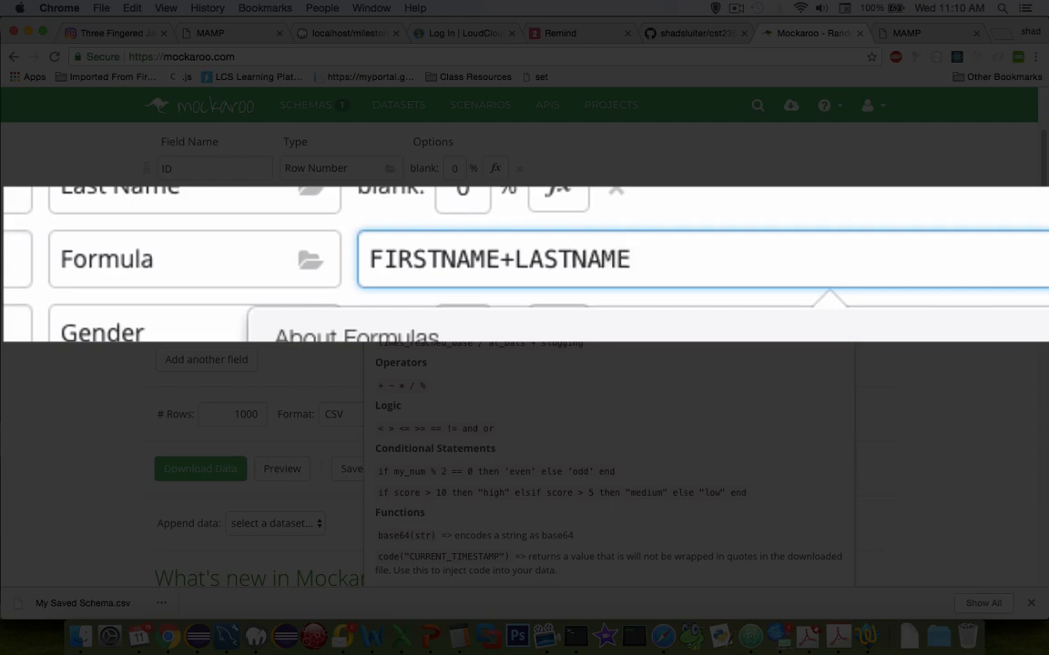
{"action": "left_click", "coordinate": [555, 178]}
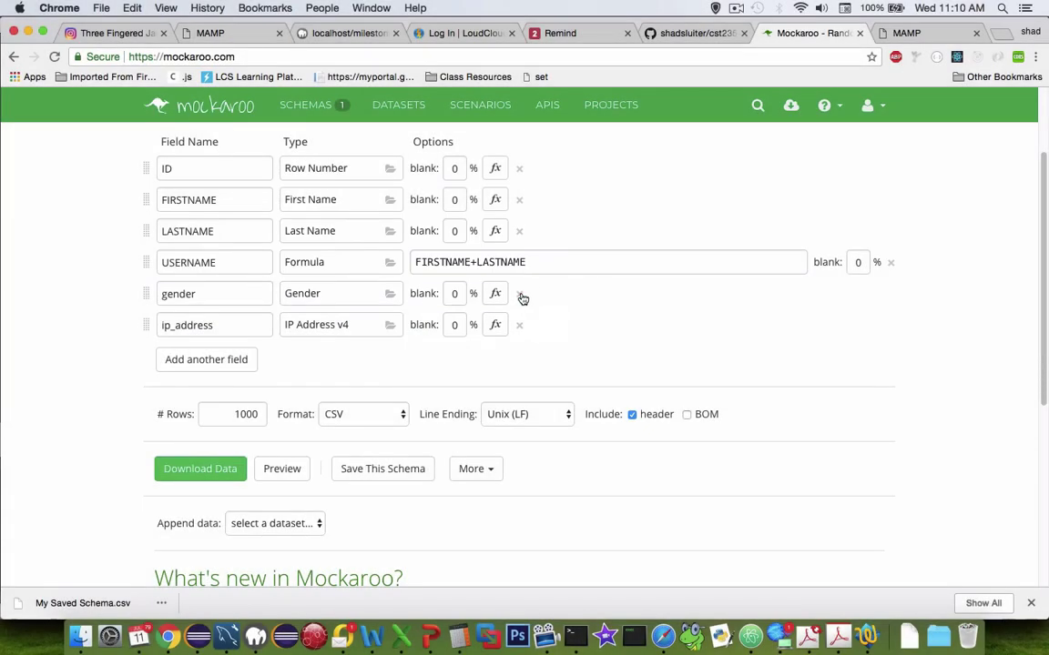
Step: Remove the gender and ip_address fields and copy the field('FIRSTNAME') syntax from the preview error
{"action": "left_click", "coordinate": [519, 293]}
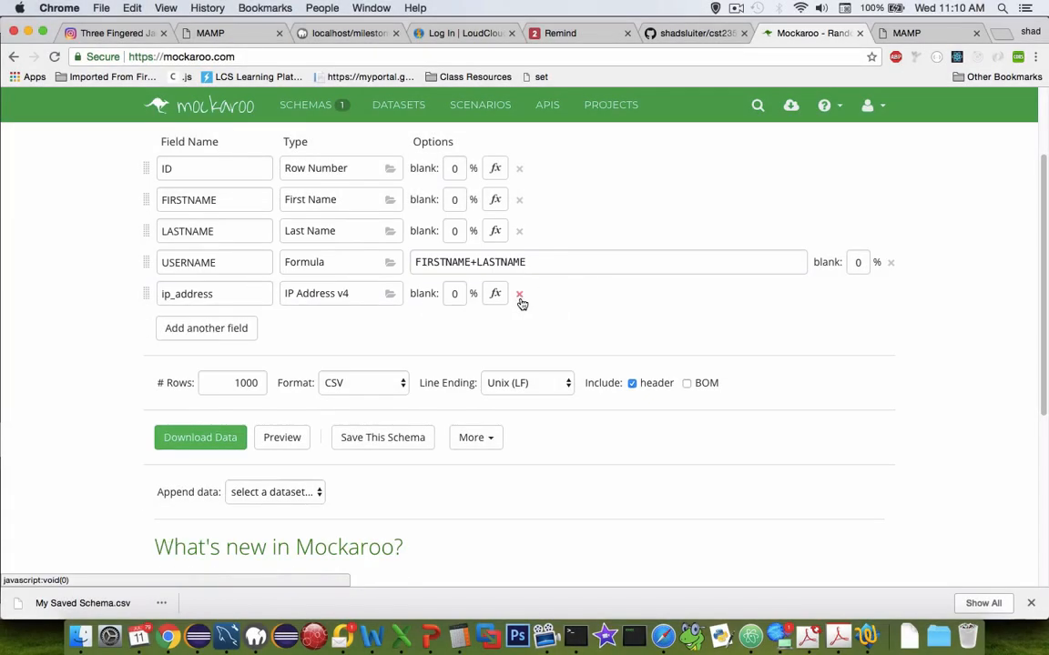
{"action": "left_click", "coordinate": [518, 293]}
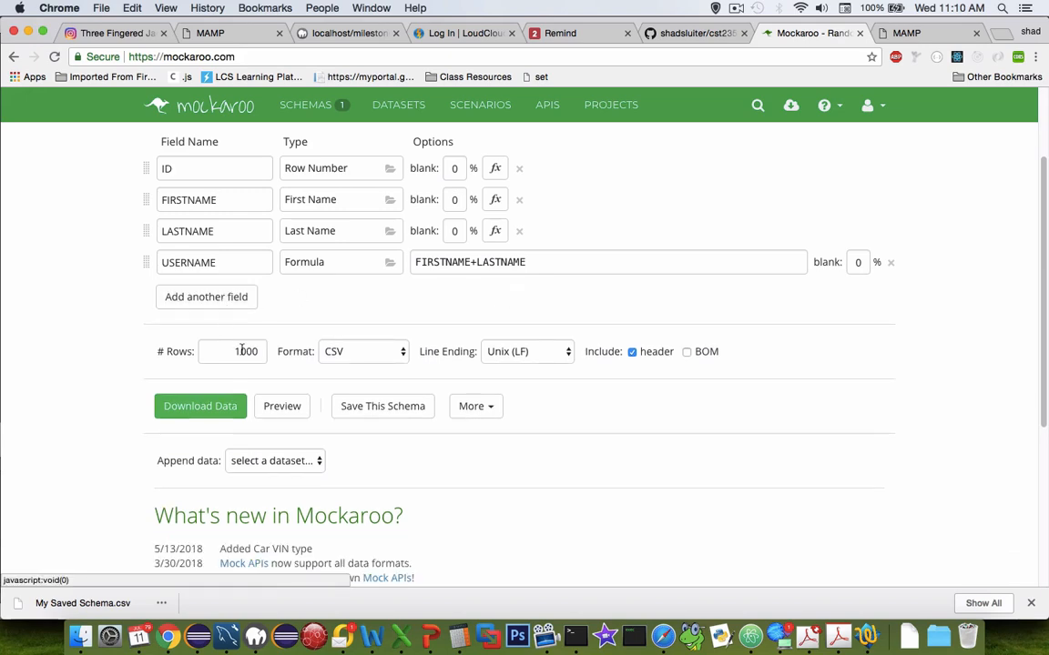
{"action": "left_click", "coordinate": [282, 406]}
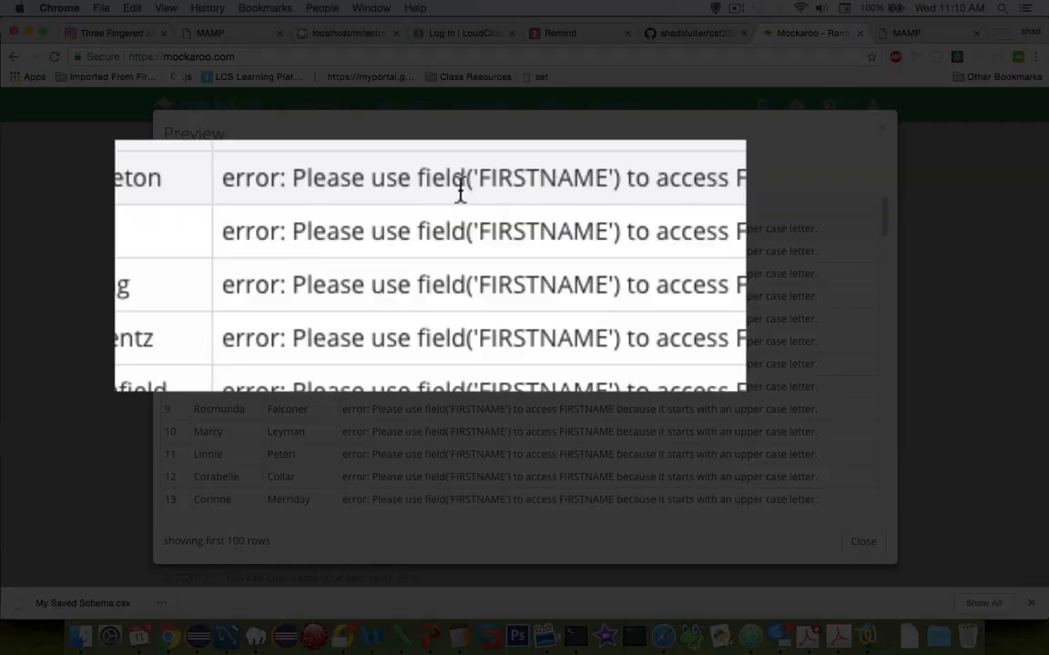
{"action": "left_click_drag", "start_coordinate": [417, 177], "coordinate": [623, 174]}
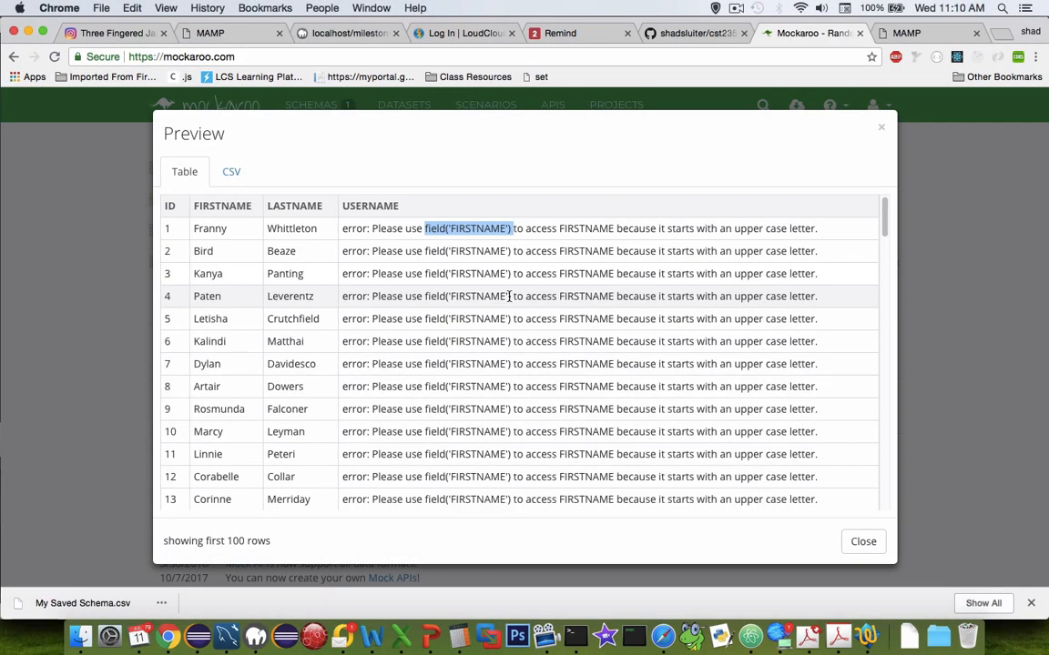
{"action": "right_click", "coordinate": [483, 229]}
{"action": "left_click", "coordinate": [510, 260]}
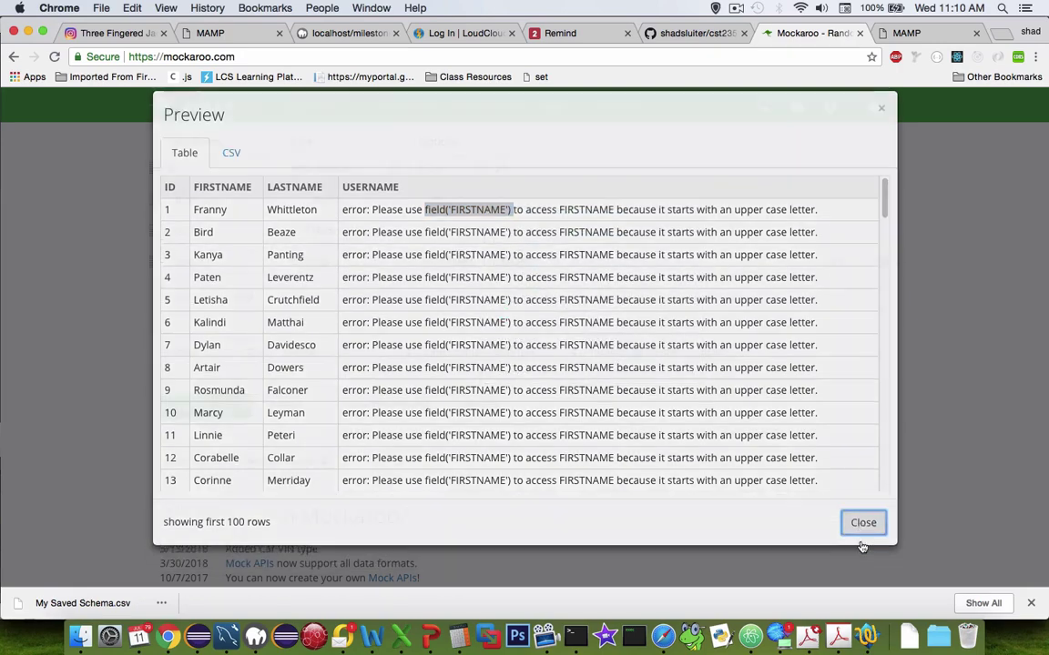
{"action": "left_click", "coordinate": [862, 541]}
Step: Rewrite the USERNAME formula as field('FIRSTNAME') +field('LASTNAME') and preview the joined usernames
{"action": "double_click", "coordinate": [438, 262]}
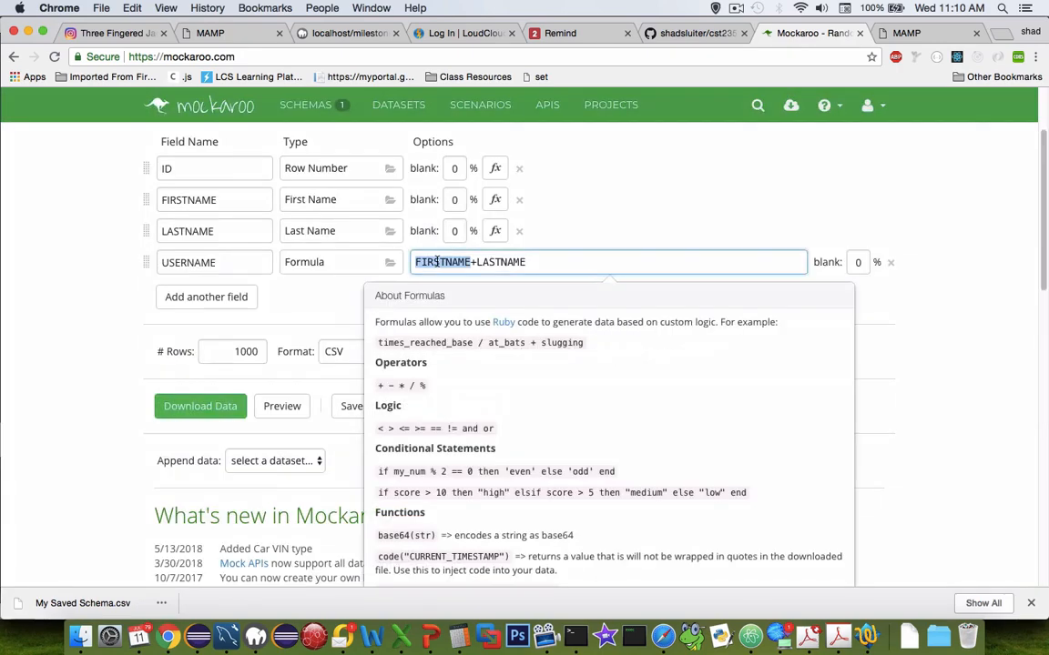
{"action": "key", "text": "super+v"}
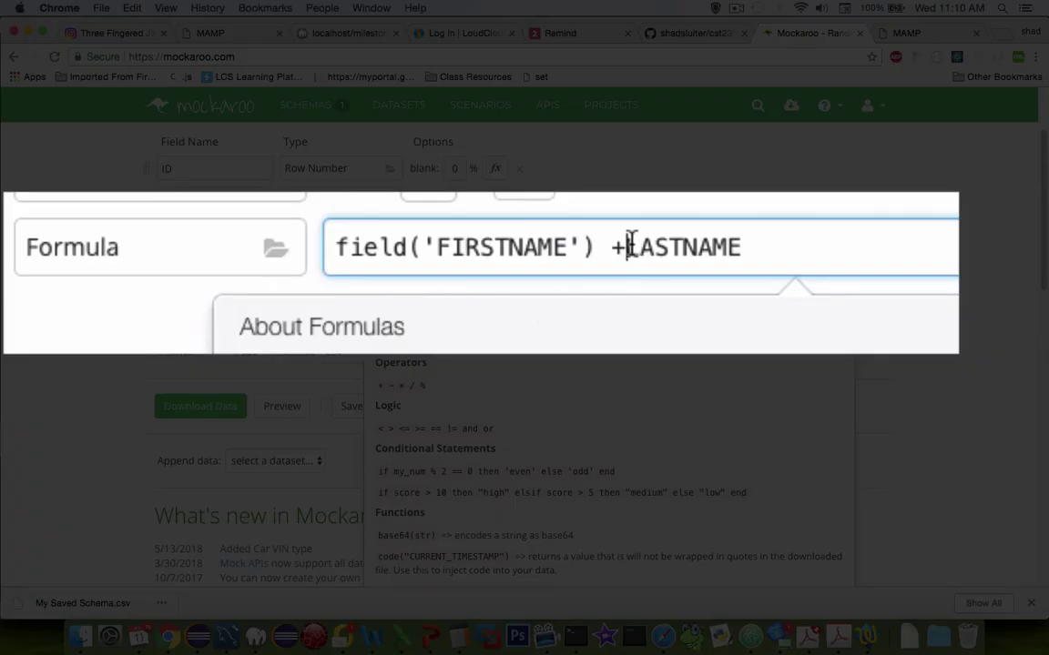
{"action": "left_click_drag", "start_coordinate": [628, 247], "coordinate": [747, 247]}
{"action": "key", "text": "super+v"}
{"action": "left_click", "coordinate": [775, 246]}
{"action": "key", "text": "BackSpace"}
{"action": "key", "text": "BackSpace"}
{"action": "key", "text": "BackSpace"}
{"action": "type", "text": "LA"}
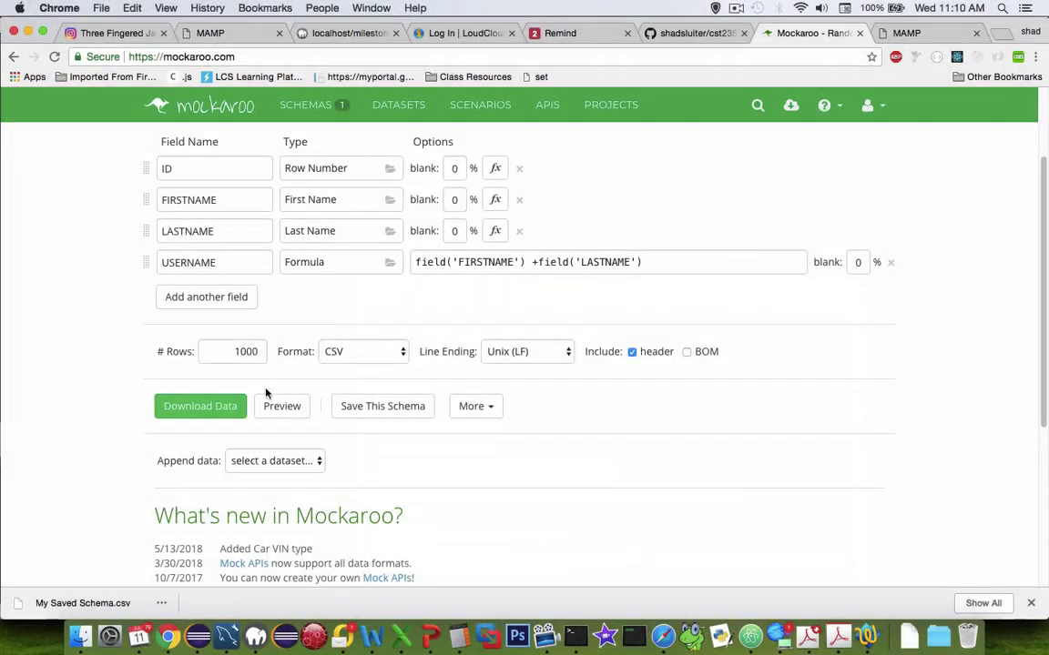
{"action": "left_click", "coordinate": [281, 406]}
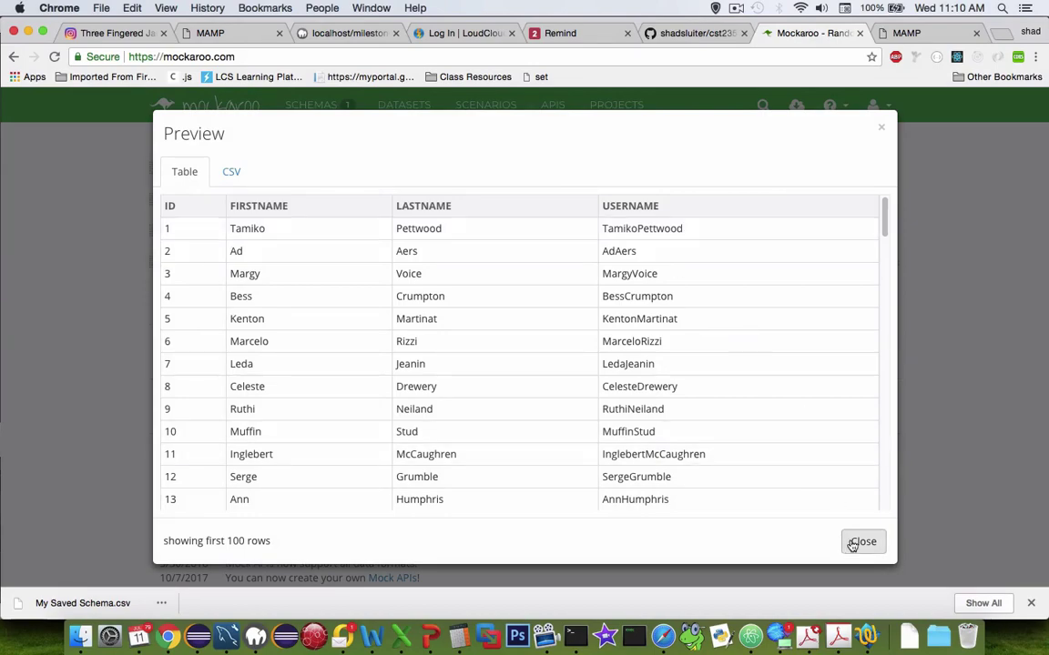
{"action": "left_click", "coordinate": [852, 544]}
{"action": "left_click", "coordinate": [227, 33]}
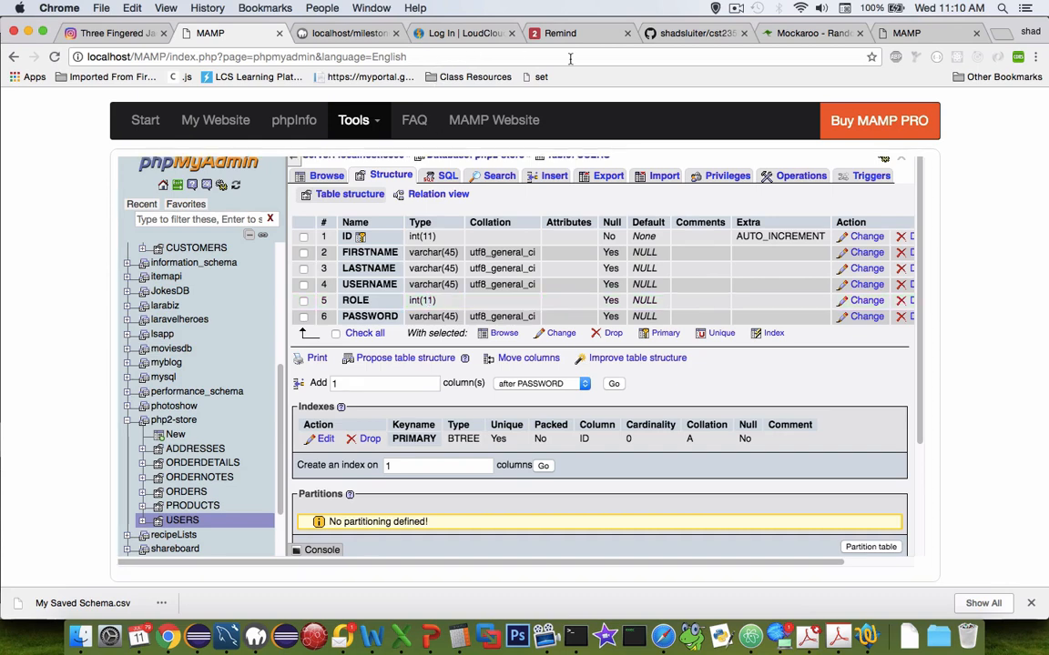
Step: Add a ROLE field of Number type with maximum 4 and preview its values
{"action": "left_click", "coordinate": [810, 33]}
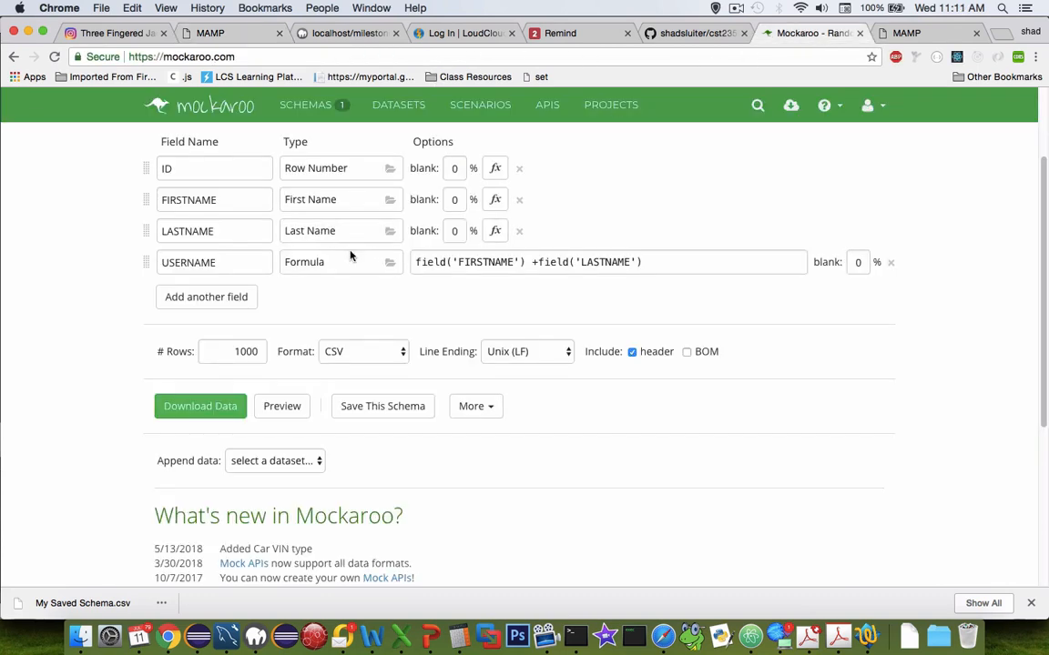
{"action": "left_click", "coordinate": [205, 297]}
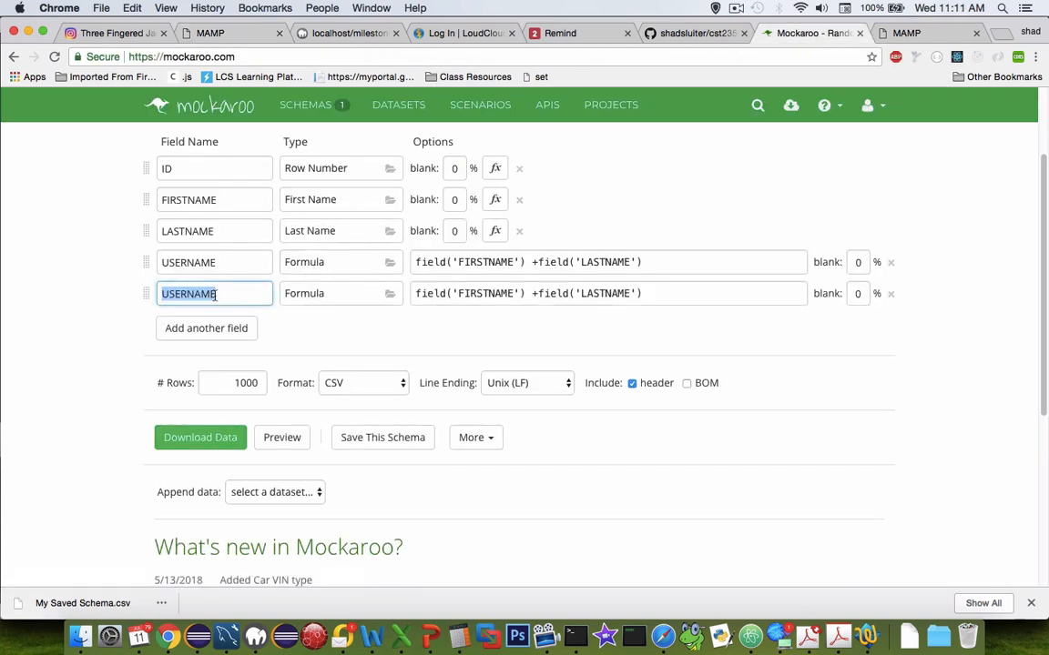
{"action": "type", "text": "ROLE"}
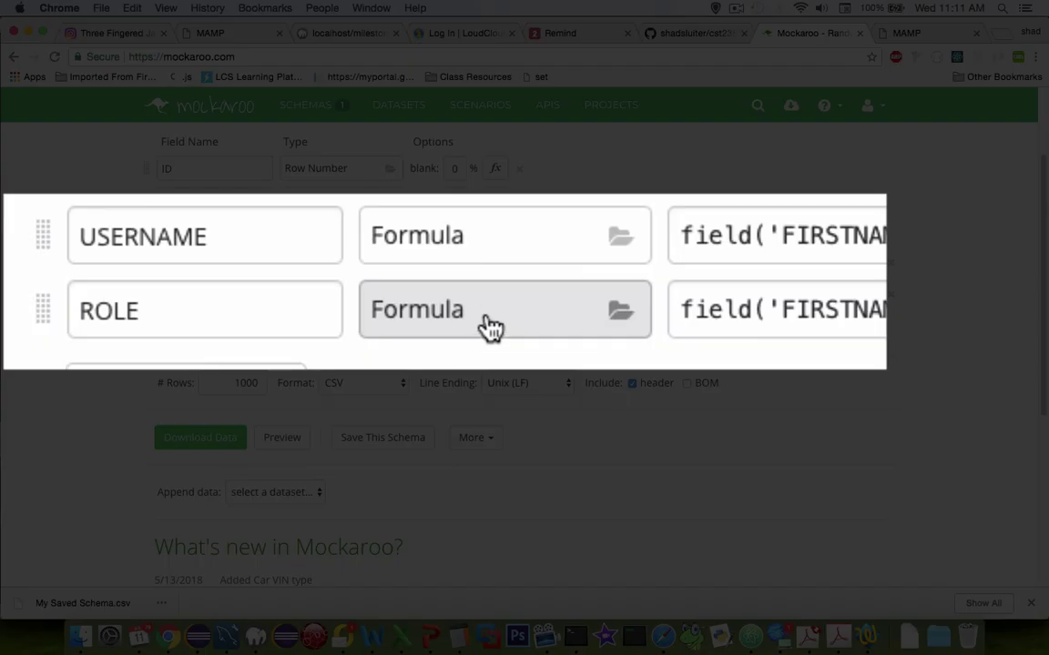
{"action": "left_click", "coordinate": [338, 293]}
{"action": "scroll", "coordinate": [488, 354], "scroll_direction": "down", "scroll_amount": 3}
{"action": "scroll", "coordinate": [489, 353], "scroll_direction": "down", "scroll_amount": 3}
{"action": "scroll", "coordinate": [489, 353], "scroll_direction": "down", "scroll_amount": 4}
{"action": "scroll", "coordinate": [489, 354], "scroll_direction": "down", "scroll_amount": 2}
{"action": "scroll", "coordinate": [489, 353], "scroll_direction": "down", "scroll_amount": 2}
{"action": "scroll", "coordinate": [489, 354], "scroll_direction": "down", "scroll_amount": 3}
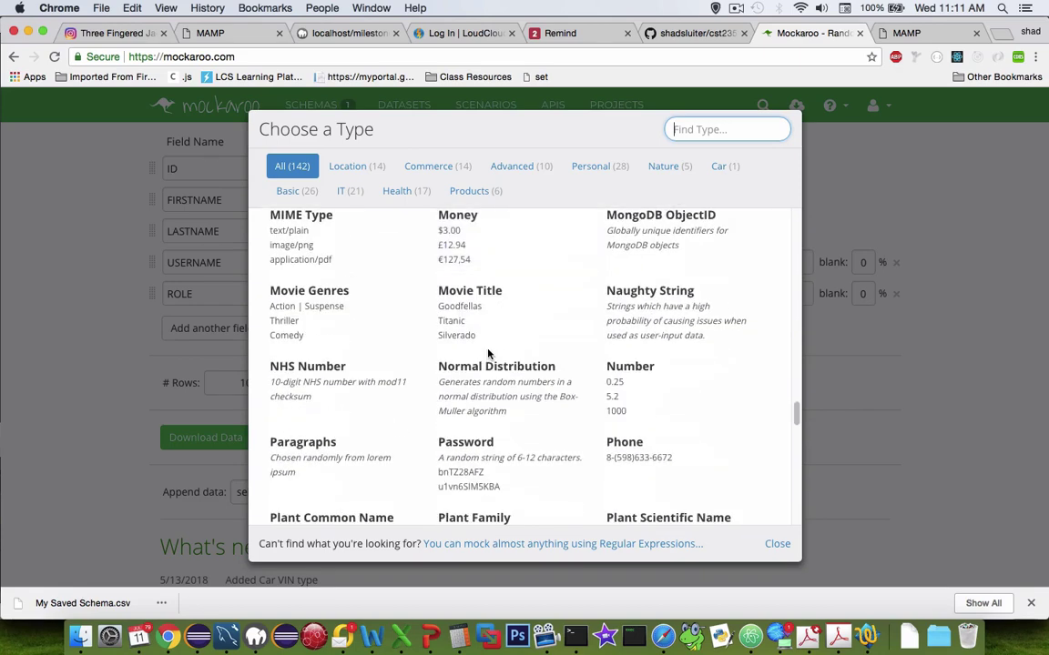
{"action": "left_click", "coordinate": [625, 389]}
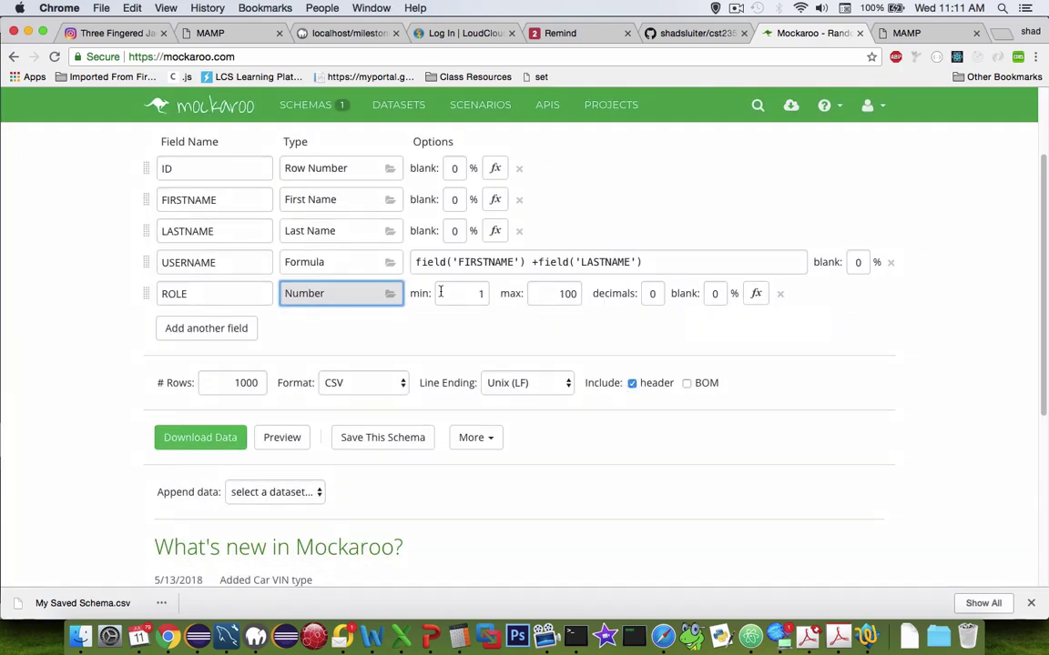
{"action": "double_click", "coordinate": [567, 293]}
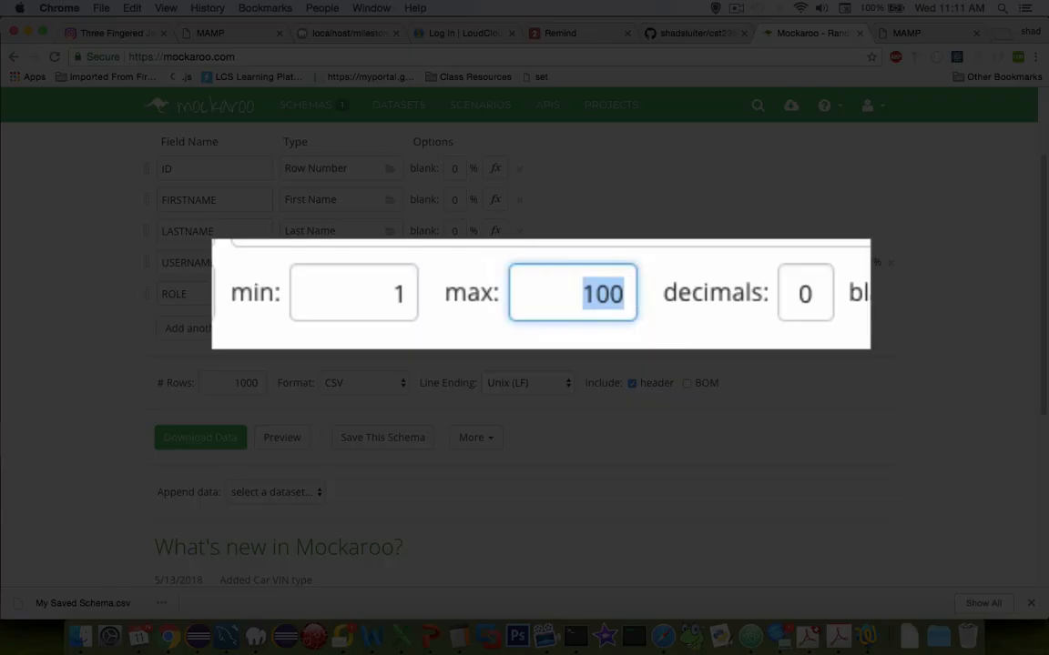
{"action": "type", "text": "4"}
{"action": "left_click", "coordinate": [285, 437]}
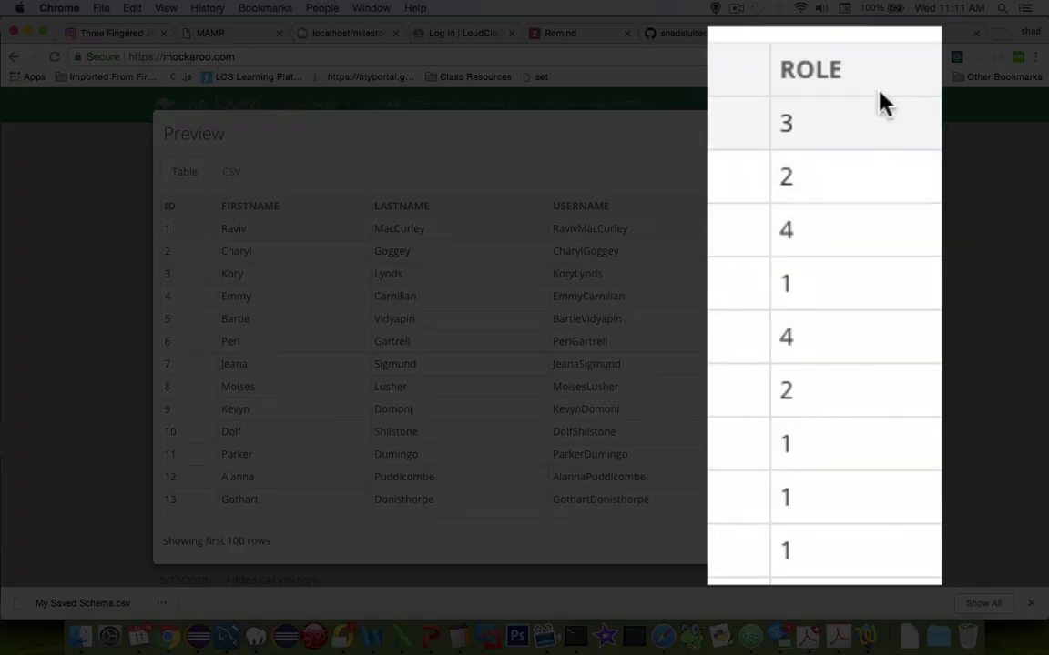
{"action": "left_click_drag", "start_coordinate": [885, 104], "coordinate": [880, 332]}
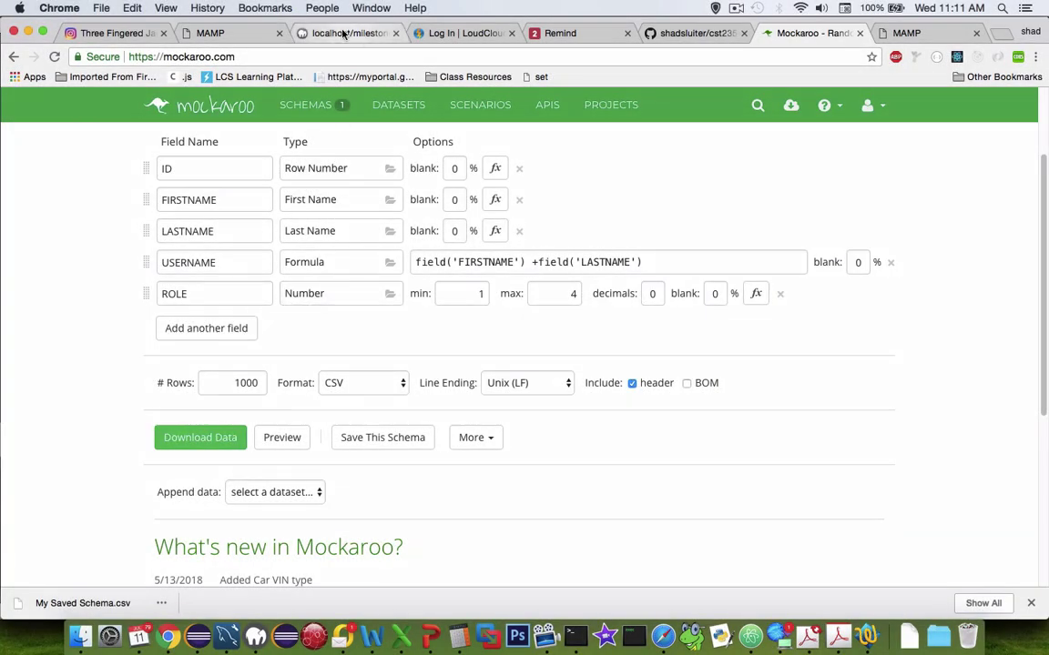
{"action": "left_click", "coordinate": [349, 33]}
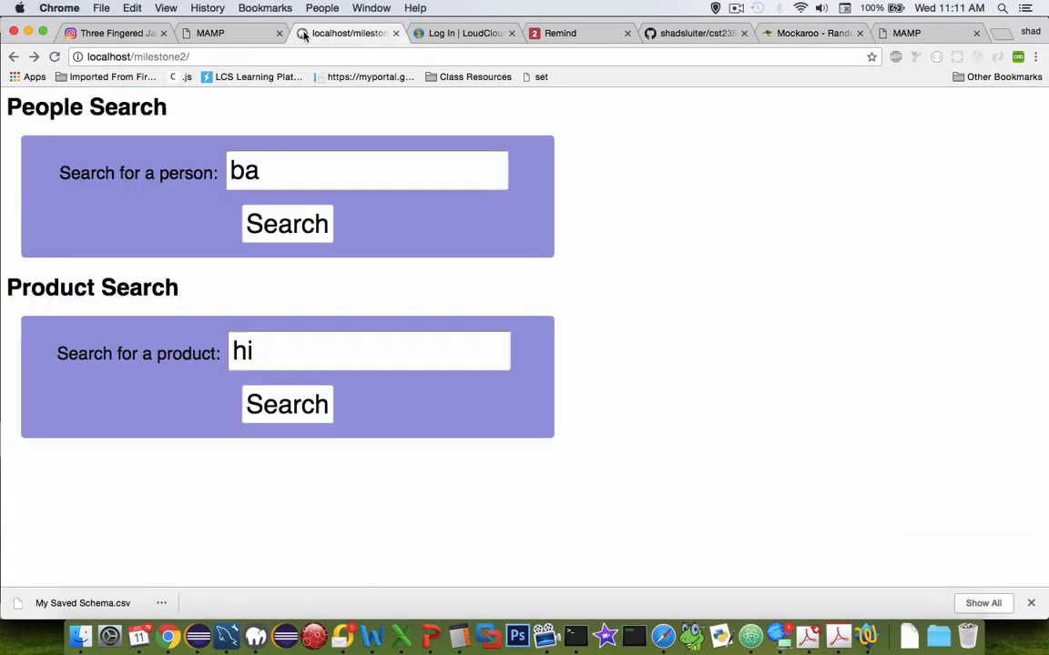
{"action": "left_click", "coordinate": [244, 34]}
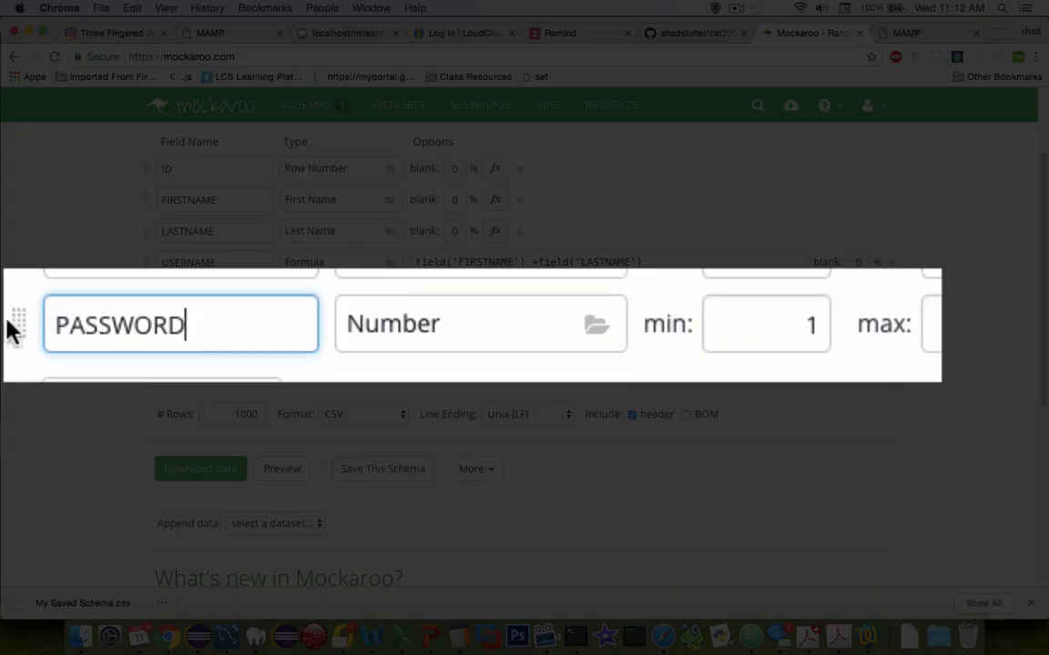
Step: Add a PASSWORD field of Password type and preview the generated data
{"action": "left_click", "coordinate": [340, 324]}
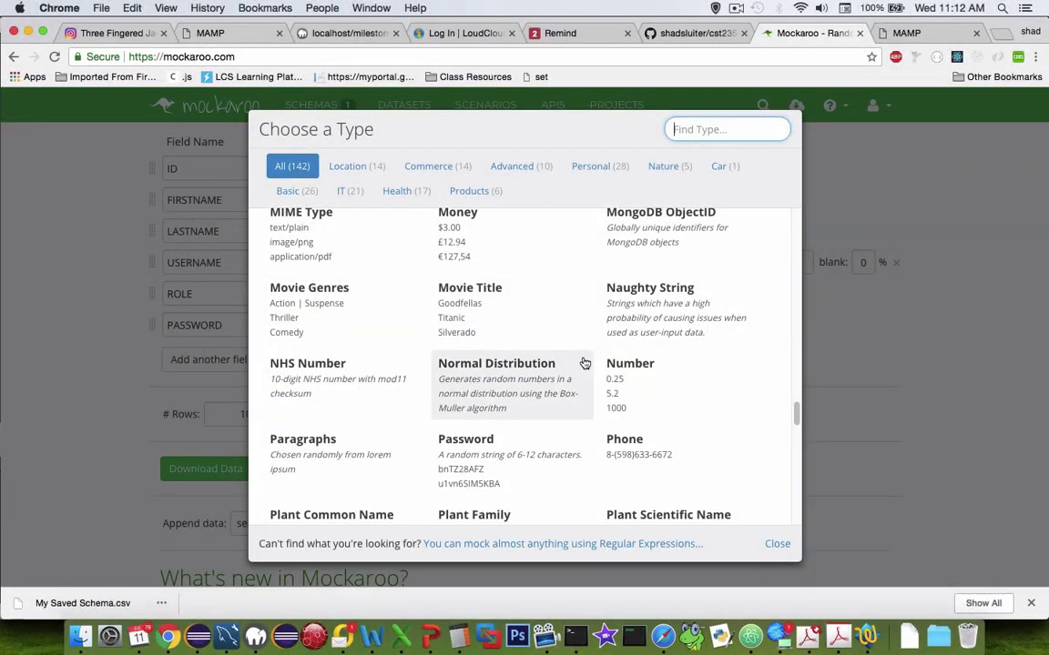
{"action": "scroll", "coordinate": [583, 359], "scroll_direction": "down", "scroll_amount": 1}
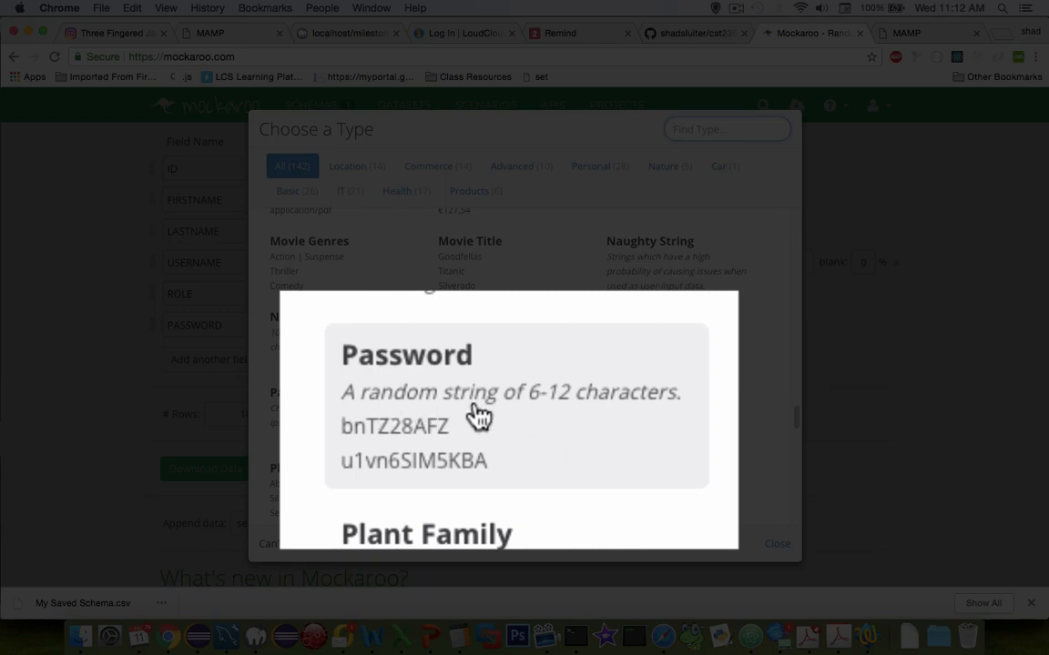
{"action": "left_click", "coordinate": [473, 414]}
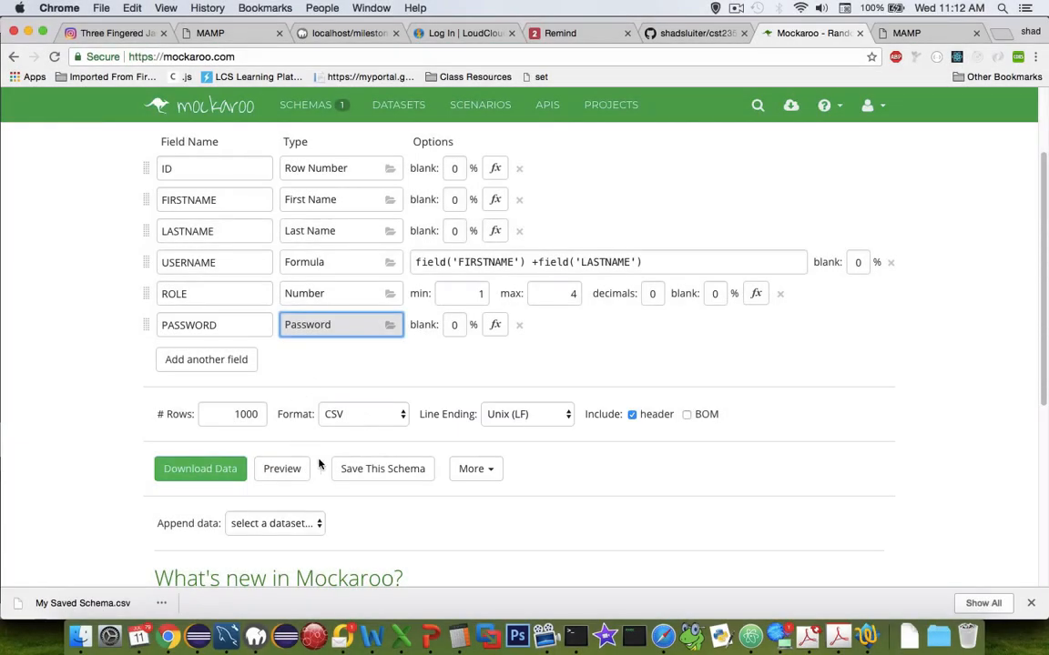
{"action": "left_click", "coordinate": [282, 468]}
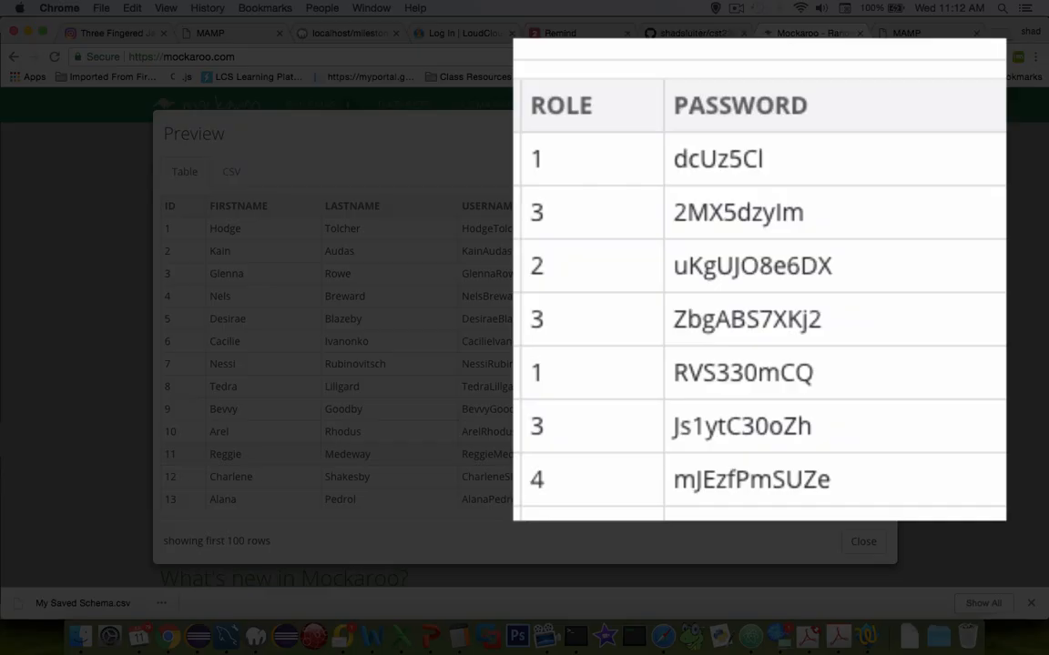
{"action": "left_click", "coordinate": [866, 541]}
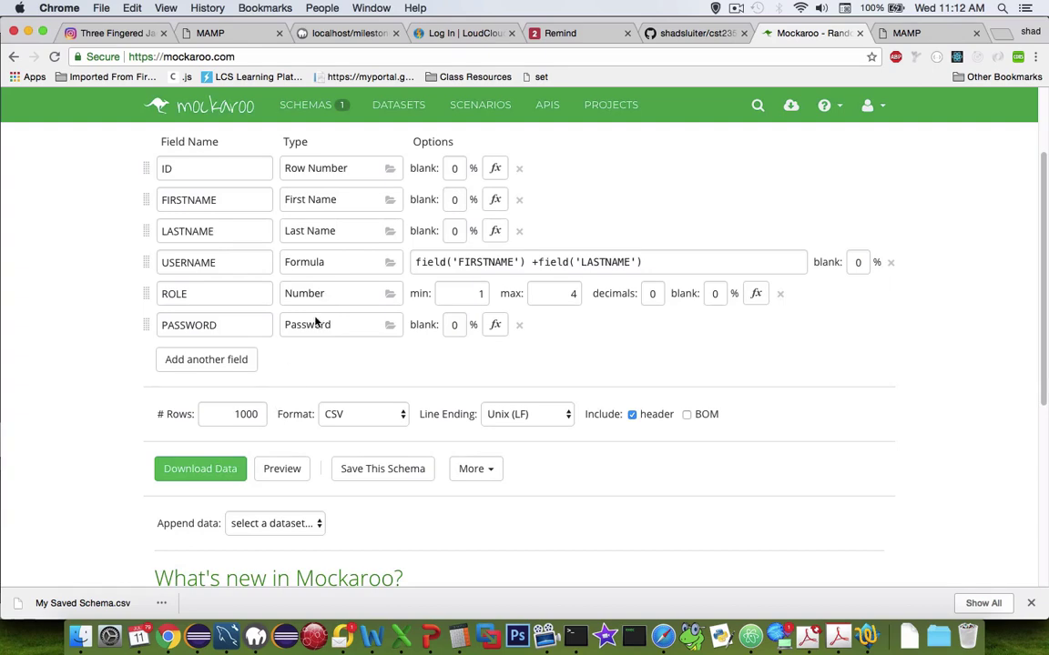
{"action": "scroll", "coordinate": [315, 323], "scroll_direction": "up", "scroll_amount": 5}
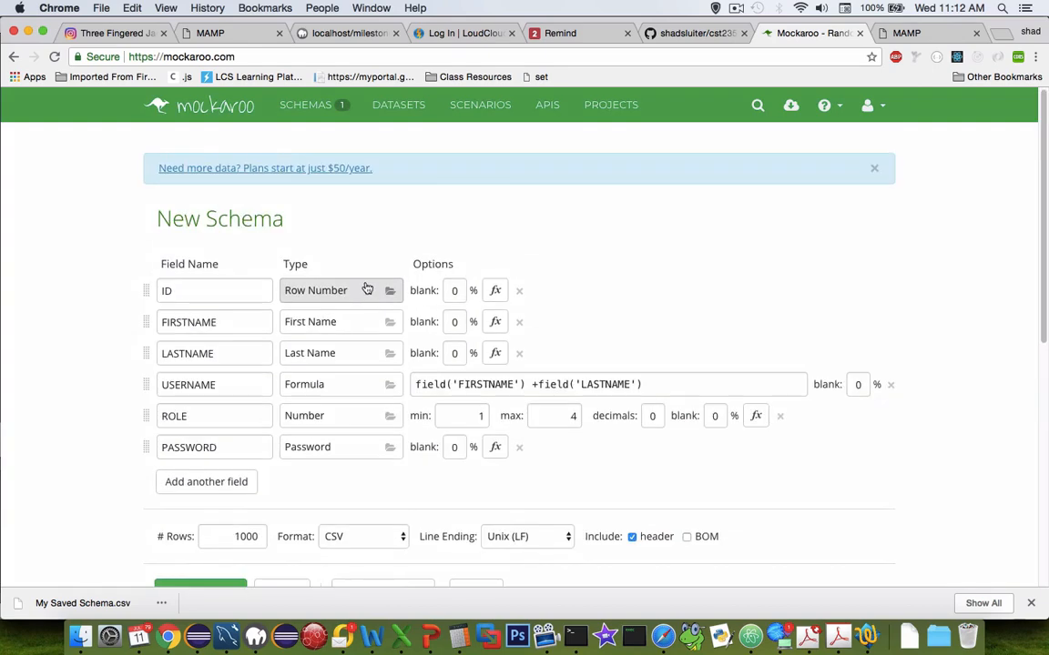
{"action": "left_click", "coordinate": [872, 105]}
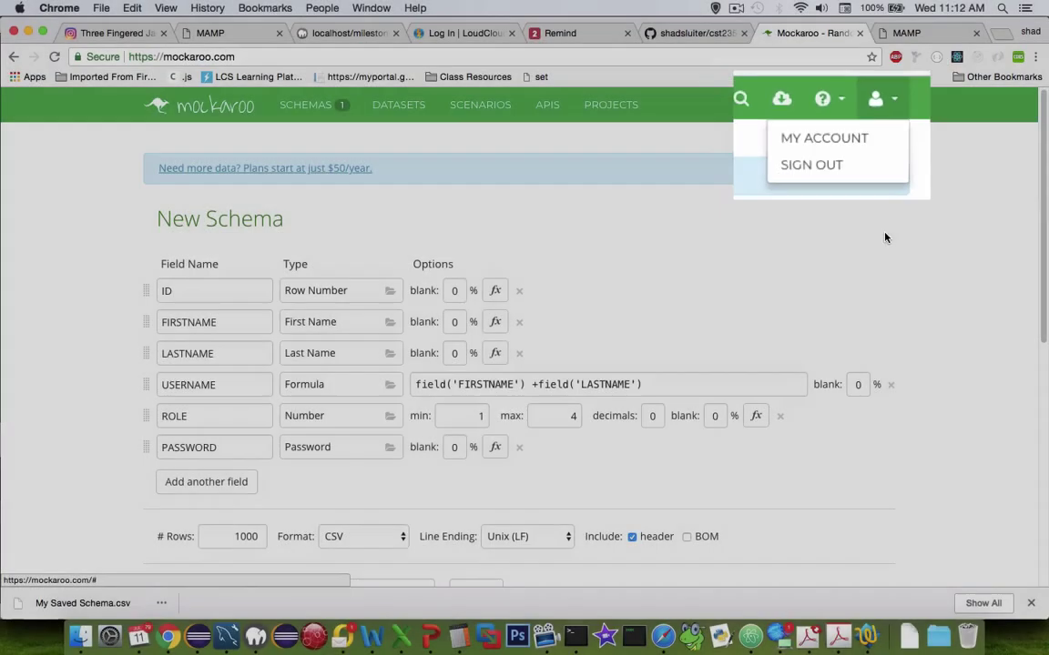
{"action": "left_click", "coordinate": [885, 238]}
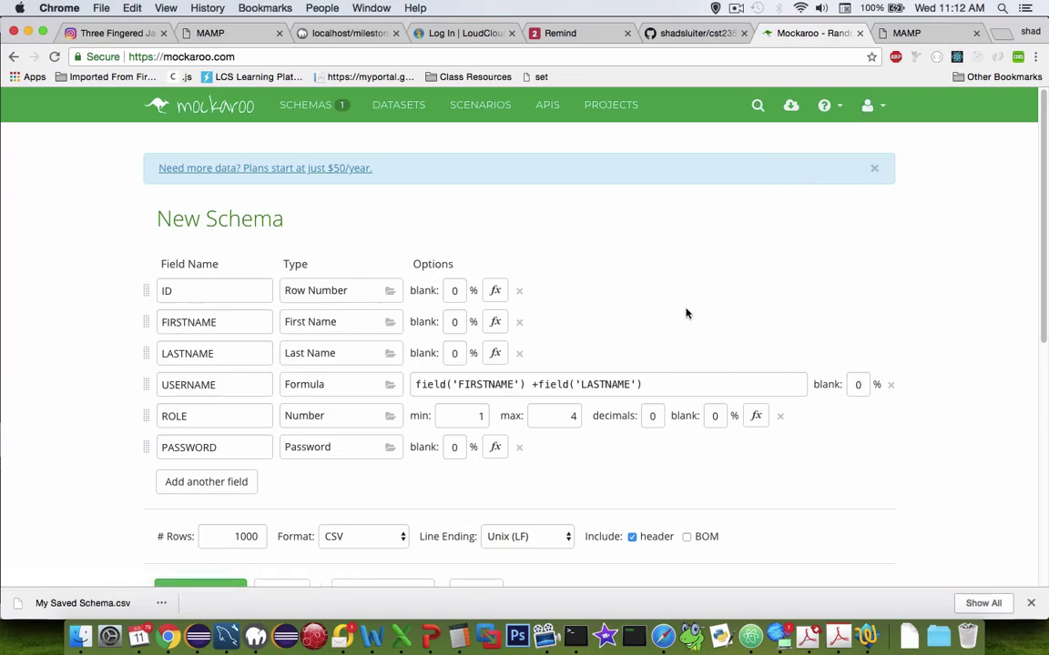
{"action": "scroll", "coordinate": [687, 313], "scroll_direction": "down", "scroll_amount": 5}
{"action": "scroll", "coordinate": [546, 313], "scroll_direction": "down", "scroll_amount": 3}
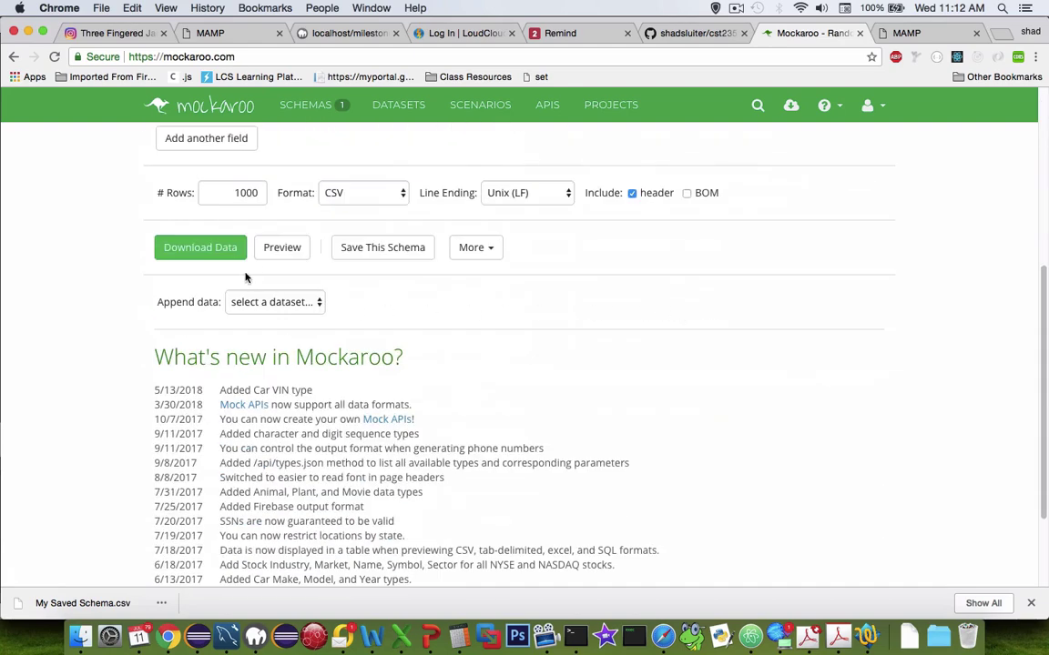
Step: Download the data as CSV and import MOCK_DATA (5).csv into the USERS table
{"action": "left_click", "coordinate": [216, 251]}
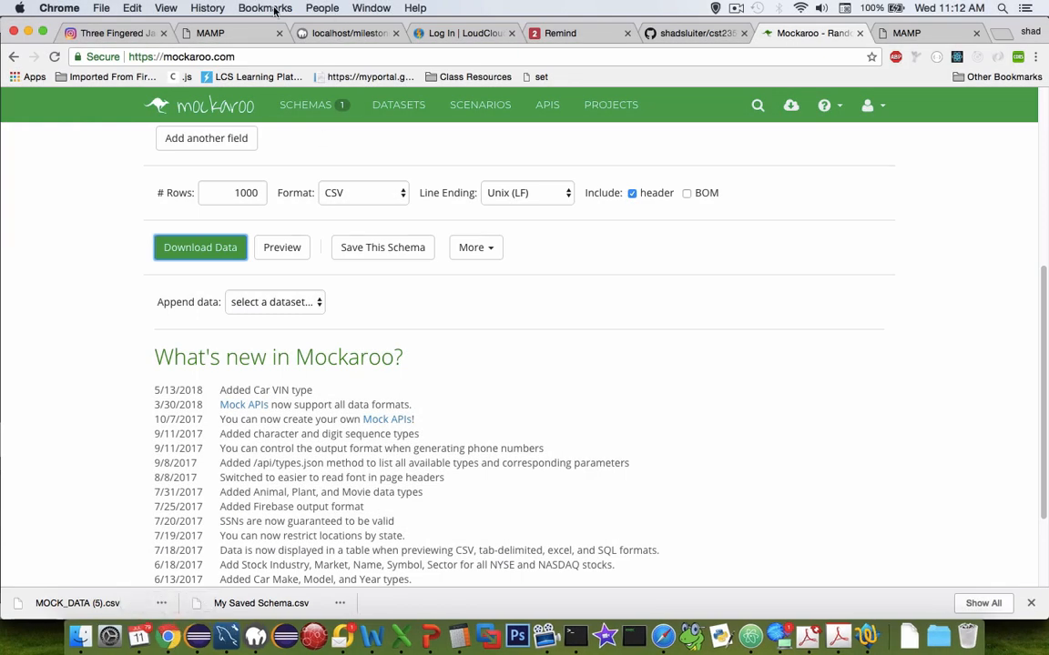
{"action": "left_click", "coordinate": [219, 33]}
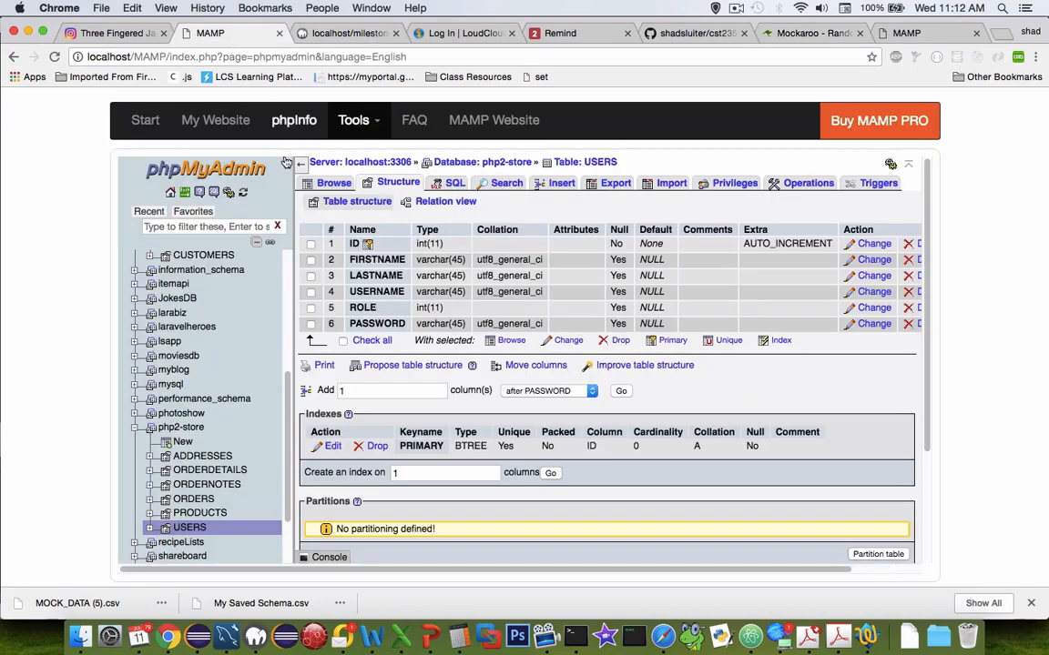
{"action": "left_click", "coordinate": [670, 183]}
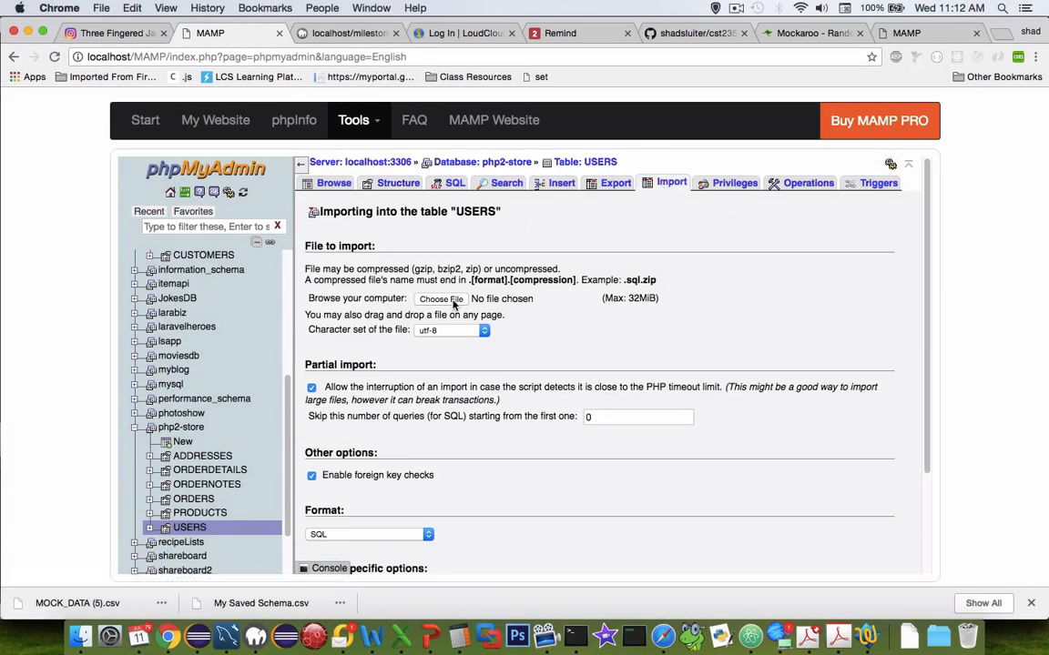
{"action": "left_click", "coordinate": [440, 298]}
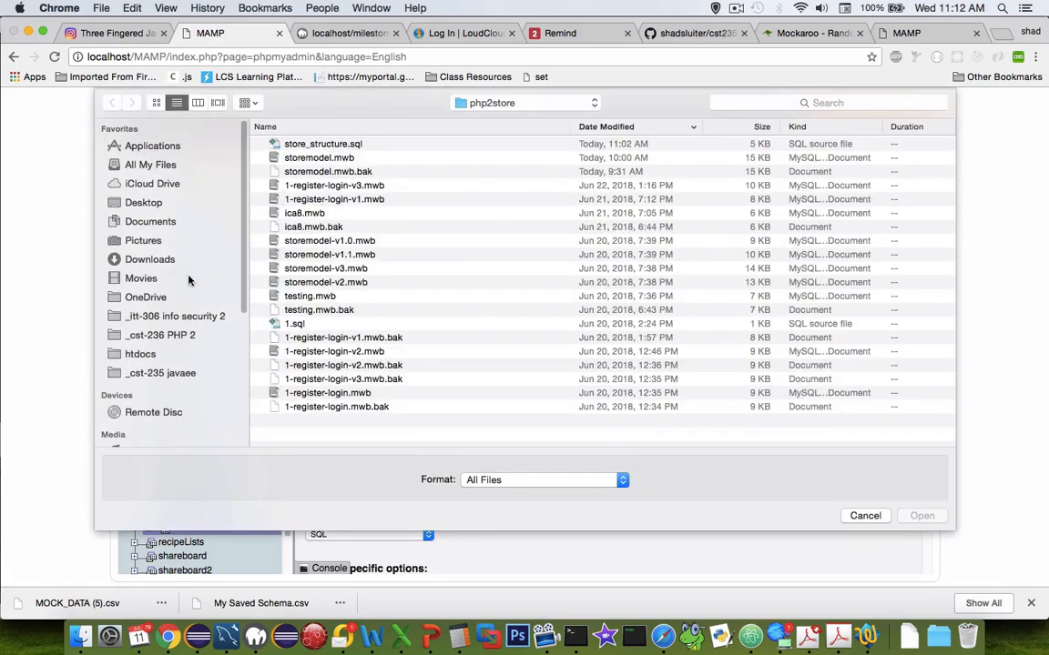
{"action": "left_click", "coordinate": [150, 259]}
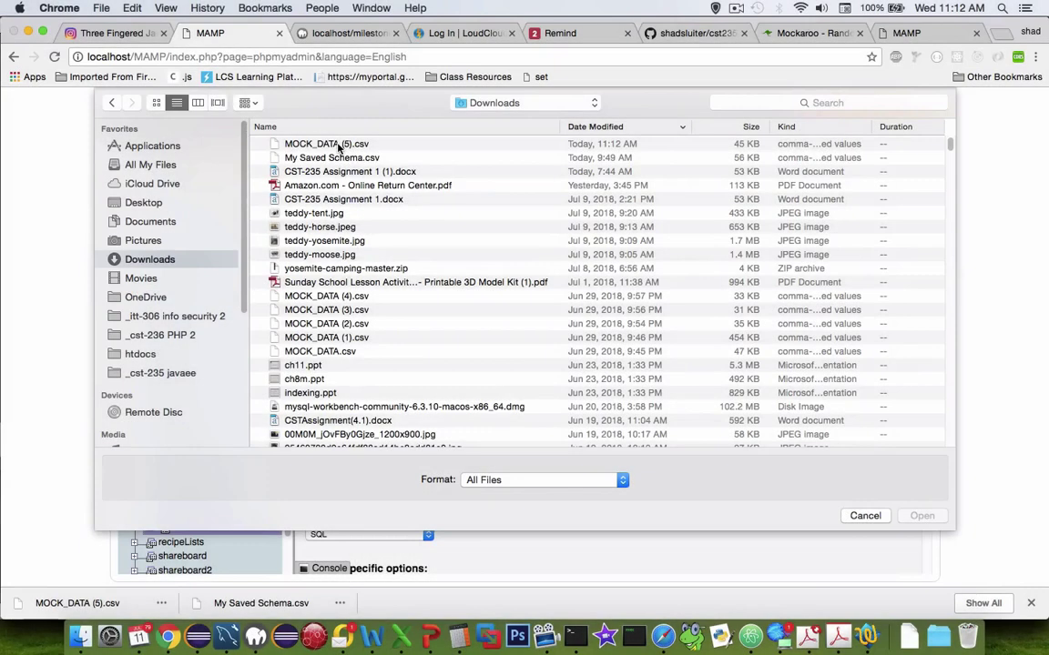
{"action": "left_click", "coordinate": [325, 143]}
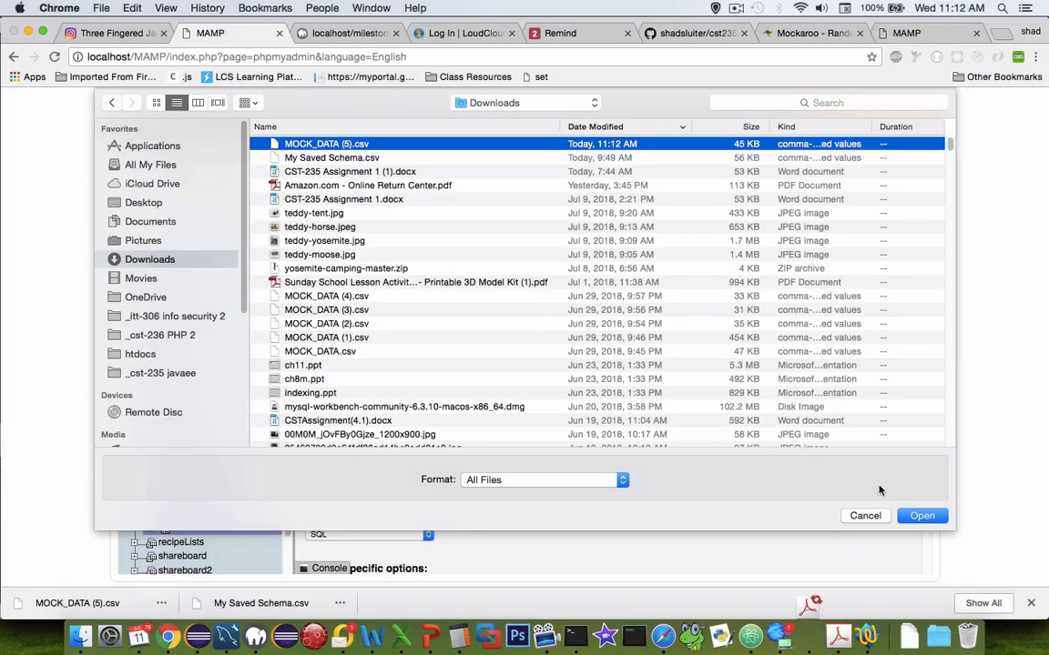
{"action": "left_click", "coordinate": [921, 516]}
{"action": "scroll", "coordinate": [594, 339], "scroll_direction": "down", "scroll_amount": 5}
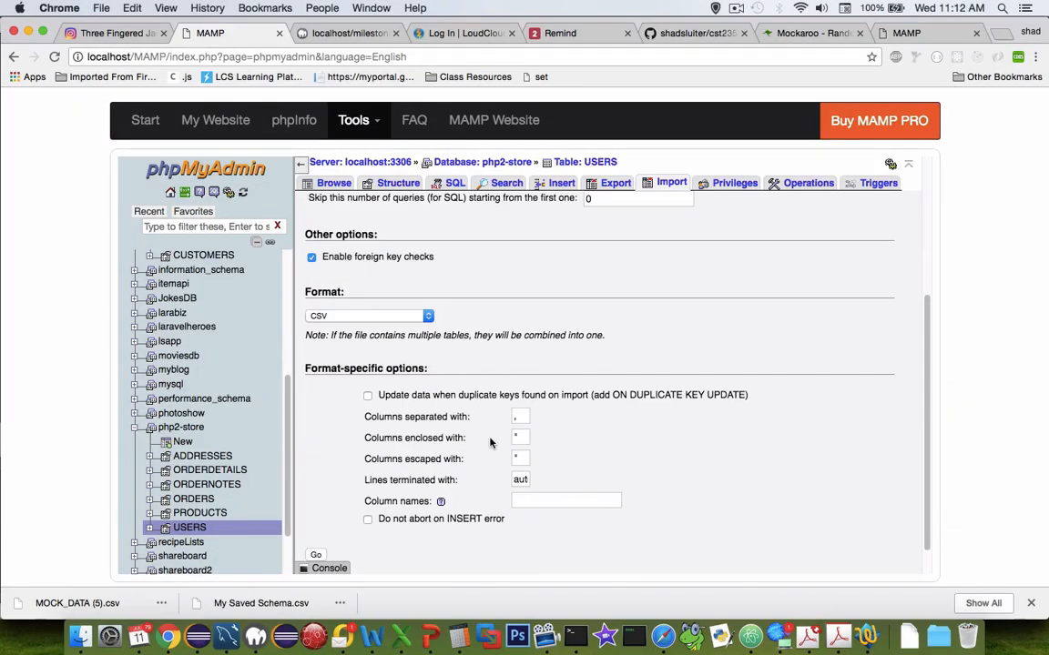
{"action": "scroll", "coordinate": [509, 428], "scroll_direction": "down", "scroll_amount": 2}
{"action": "left_click", "coordinate": [309, 523]}
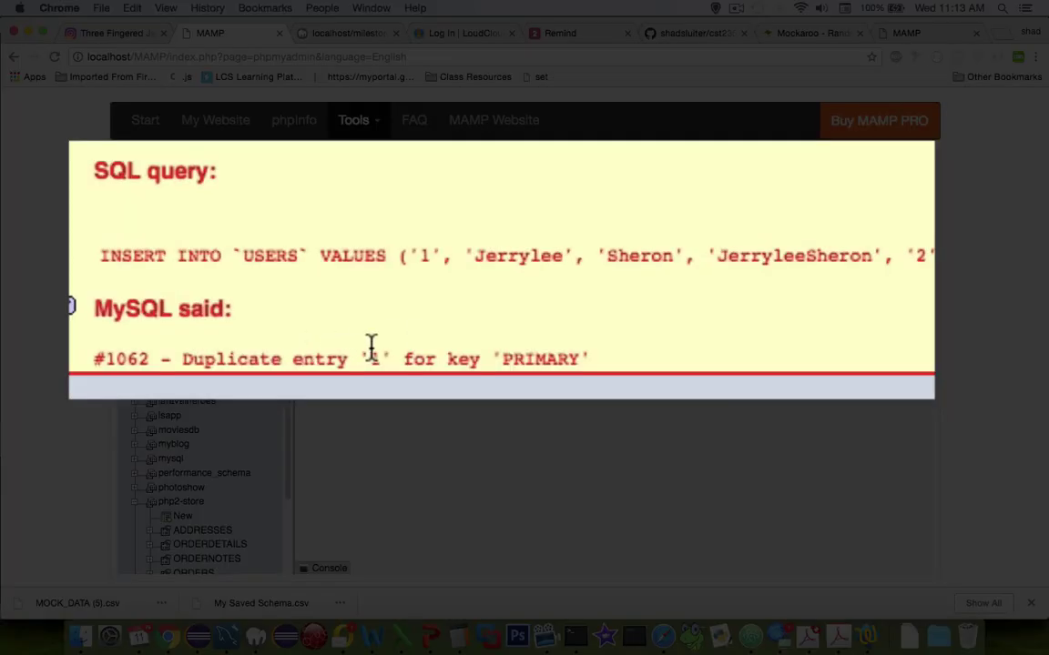
Step: Highlight the duplicate entry '1' in the #1062 error and the first inserted values
{"action": "left_click_drag", "start_coordinate": [368, 355], "coordinate": [435, 369]}
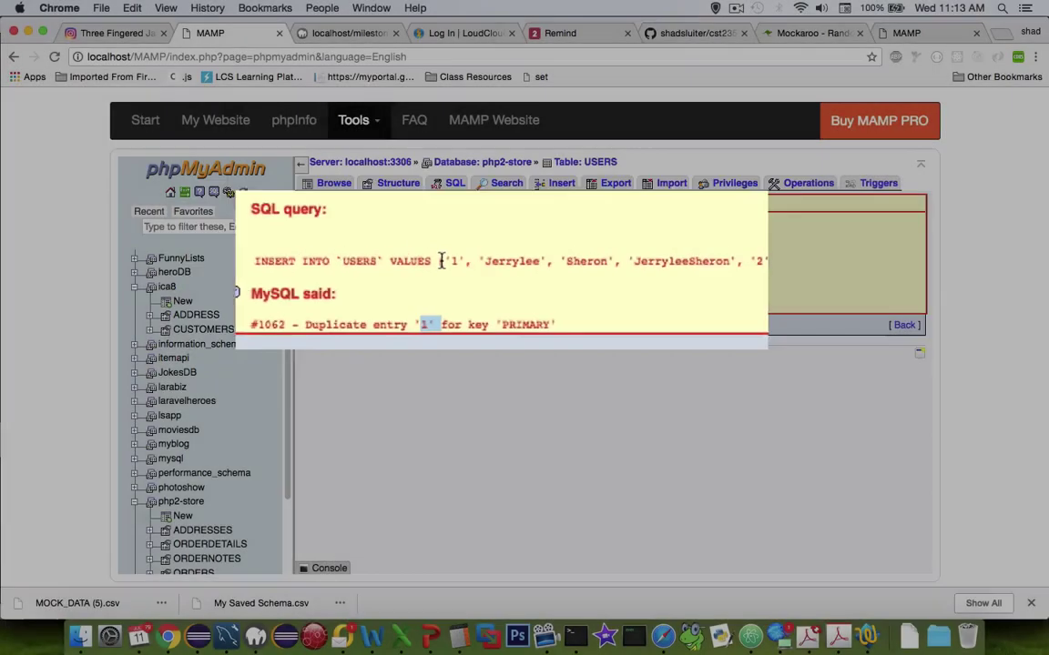
{"action": "left_click_drag", "start_coordinate": [463, 264], "coordinate": [558, 264]}
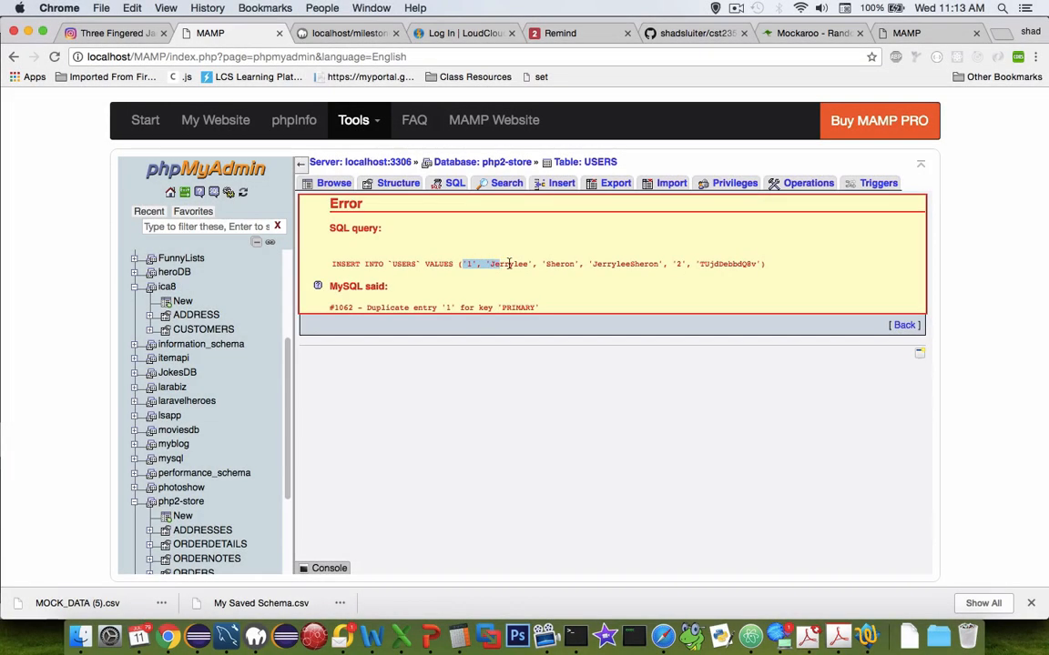
Step: Browse USERS and delete the header row with ID 1
{"action": "left_click", "coordinate": [333, 183]}
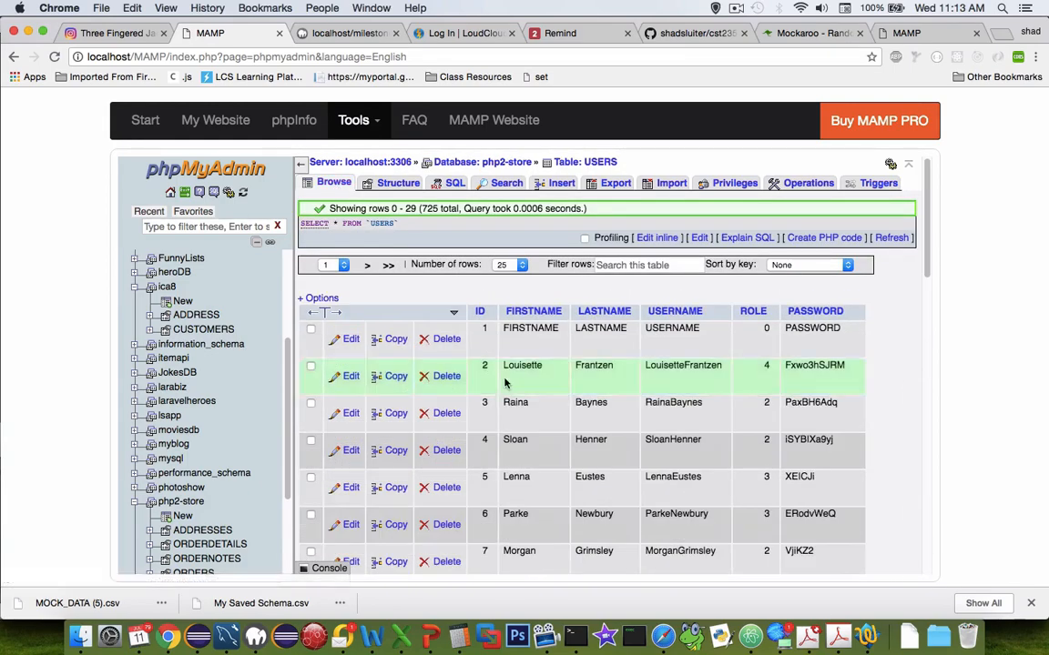
{"action": "scroll", "coordinate": [527, 369], "scroll_direction": "down", "scroll_amount": 5}
{"action": "scroll", "coordinate": [527, 370], "scroll_direction": "down", "scroll_amount": 5}
{"action": "scroll", "coordinate": [527, 369], "scroll_direction": "down", "scroll_amount": 3}
{"action": "scroll", "coordinate": [527, 369], "scroll_direction": "up", "scroll_amount": 5}
{"action": "scroll", "coordinate": [527, 370], "scroll_direction": "up", "scroll_amount": 5}
{"action": "scroll", "coordinate": [527, 370], "scroll_direction": "up", "scroll_amount": 5}
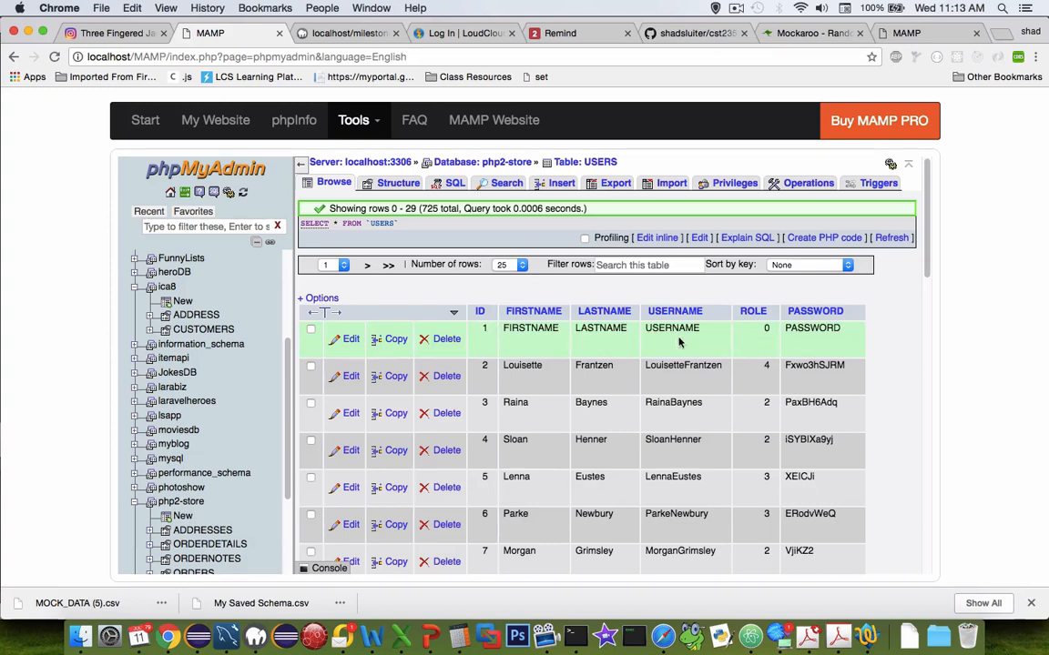
{"action": "left_click", "coordinate": [446, 338]}
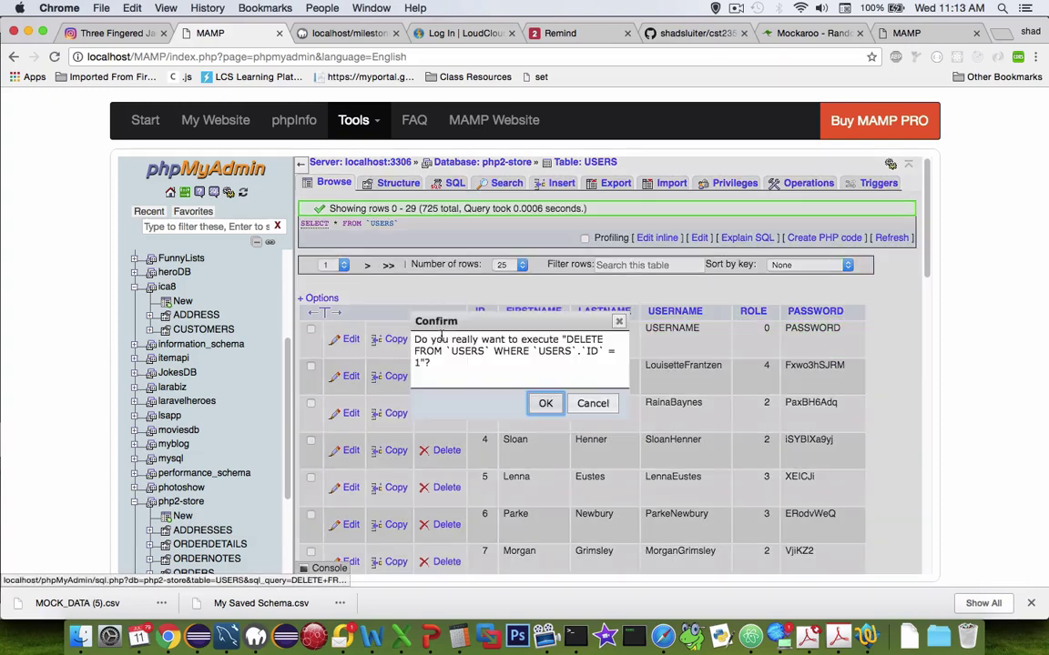
{"action": "left_click", "coordinate": [544, 401]}
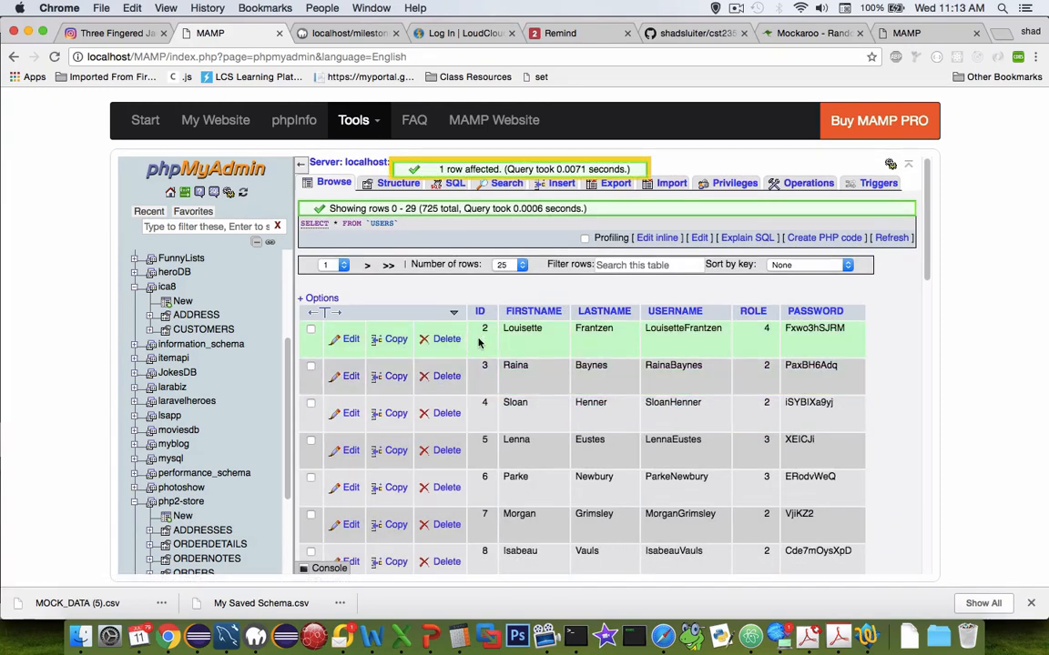
{"action": "scroll", "coordinate": [655, 364], "scroll_direction": "down", "scroll_amount": 10}
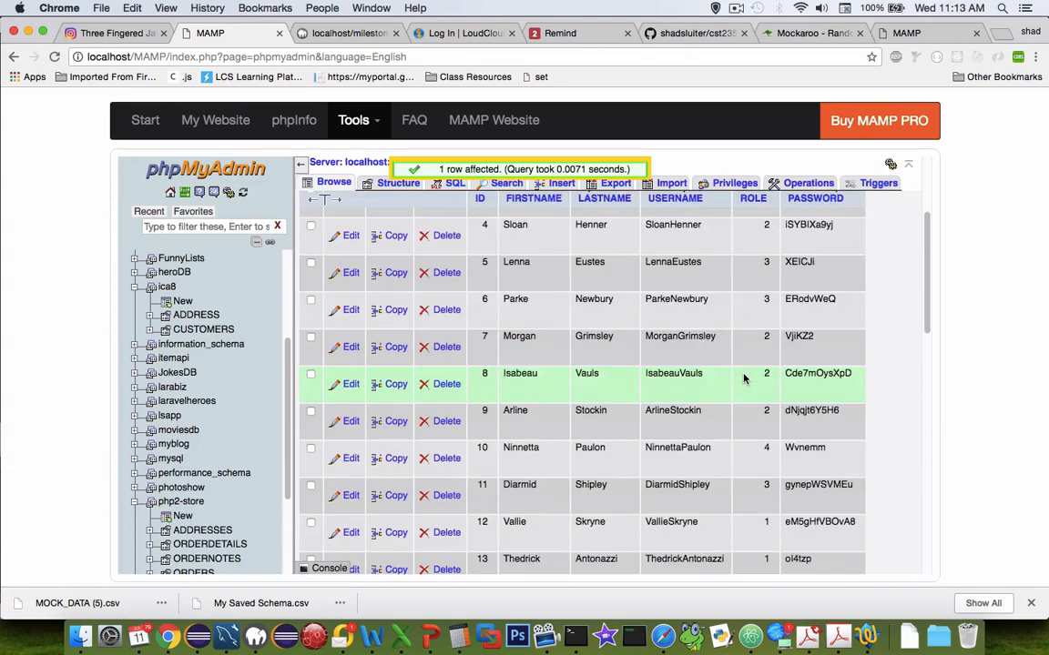
{"action": "scroll", "coordinate": [692, 373], "scroll_direction": "down", "scroll_amount": 10}
{"action": "scroll", "coordinate": [728, 378], "scroll_direction": "down", "scroll_amount": 10}
{"action": "scroll", "coordinate": [728, 373], "scroll_direction": "up", "scroll_amount": 5}
{"action": "scroll", "coordinate": [701, 355], "scroll_direction": "up", "scroll_amount": 3}
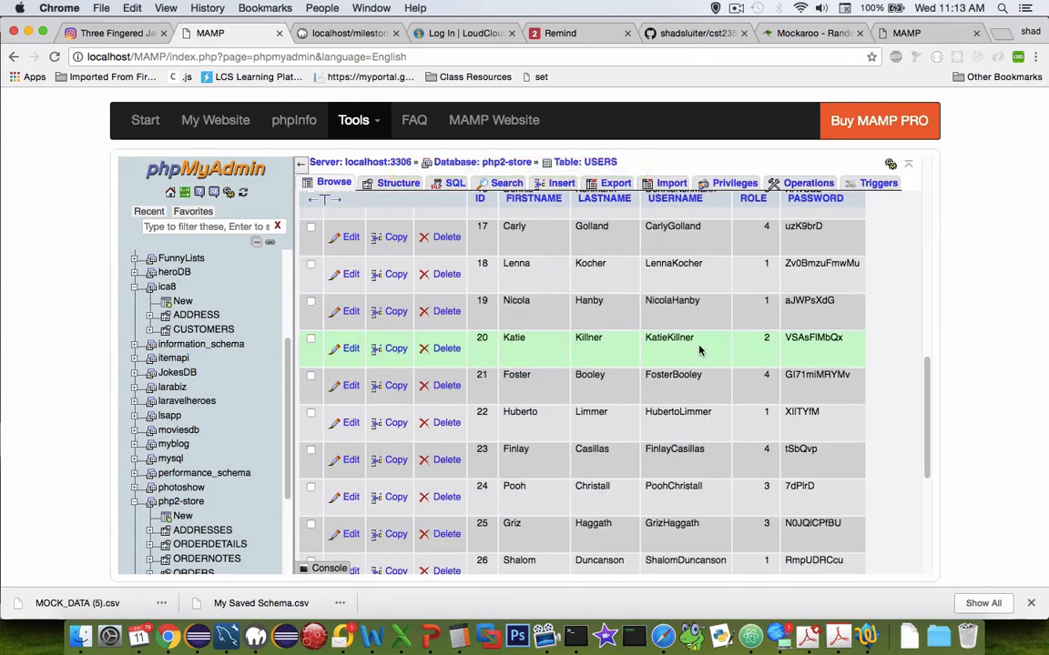
{"action": "scroll", "coordinate": [630, 331], "scroll_direction": "down", "scroll_amount": 5}
{"action": "scroll", "coordinate": [626, 328], "scroll_direction": "down", "scroll_amount": 3}
Step: Jump to the last page of USERS and check the last row's ID 725
{"action": "left_click", "coordinate": [388, 474]}
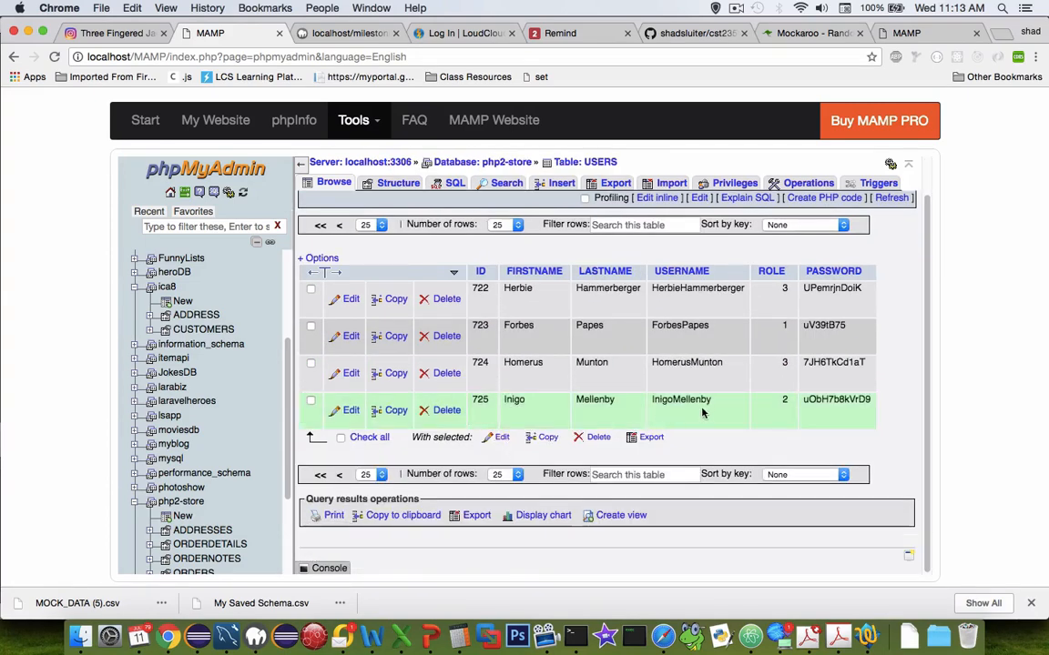
{"action": "double_click", "coordinate": [479, 401]}
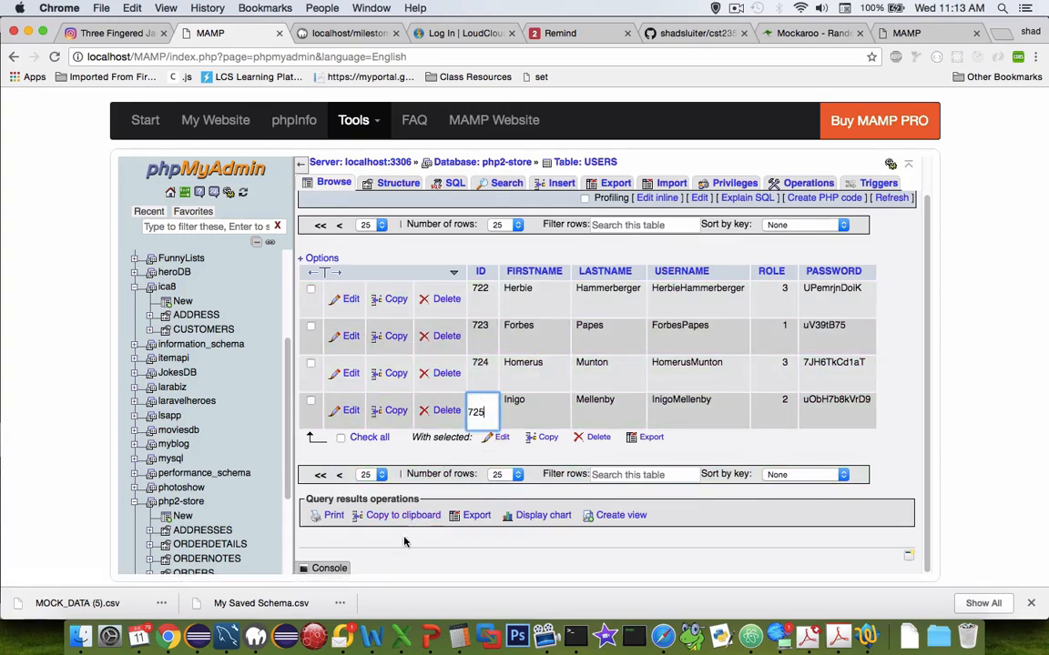
{"action": "scroll", "coordinate": [637, 364], "scroll_direction": "up", "scroll_amount": 2}
{"action": "left_click", "coordinate": [899, 345]}
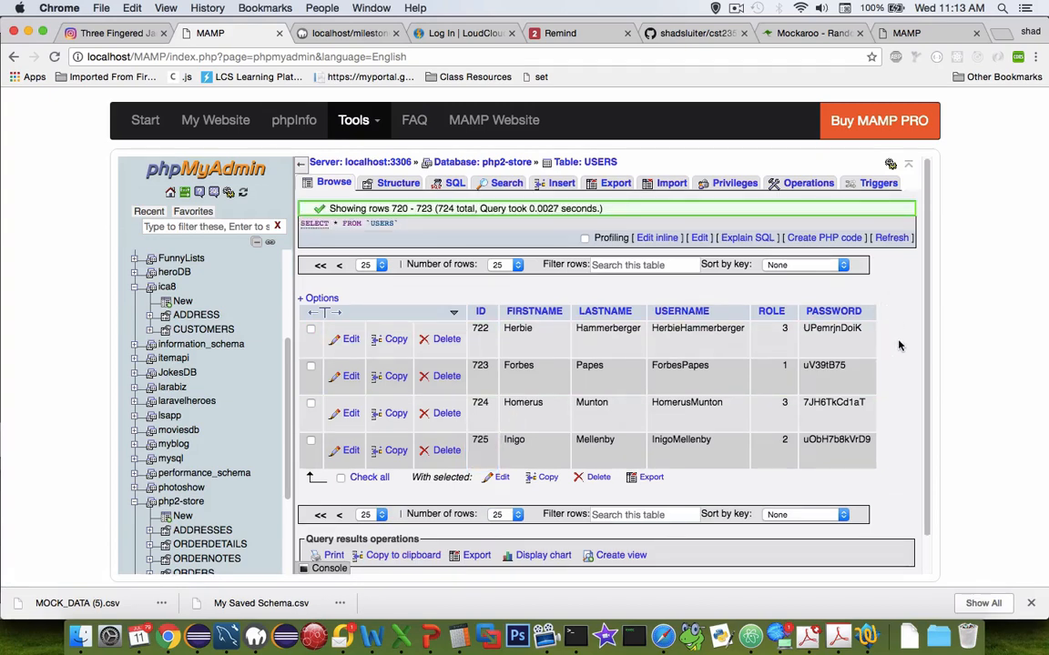
{"action": "scroll", "coordinate": [200, 409], "scroll_direction": "down", "scroll_amount": 5}
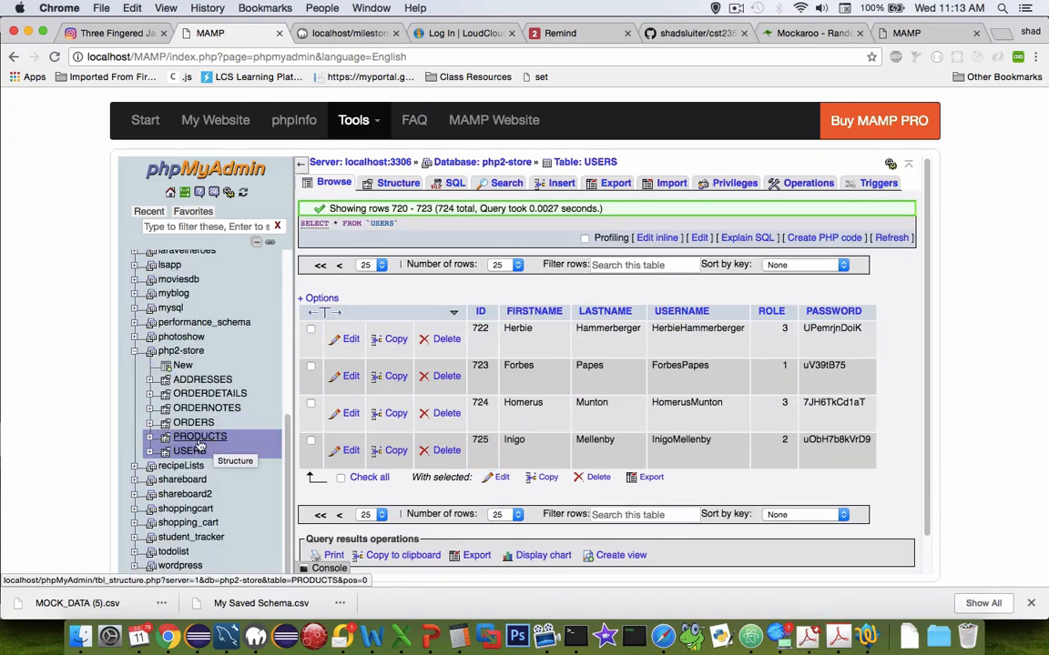
Step: Check the PRODUCTS table structure, save the Mockaroo schema as USERS and list the saved schemas
{"action": "left_click", "coordinate": [200, 436]}
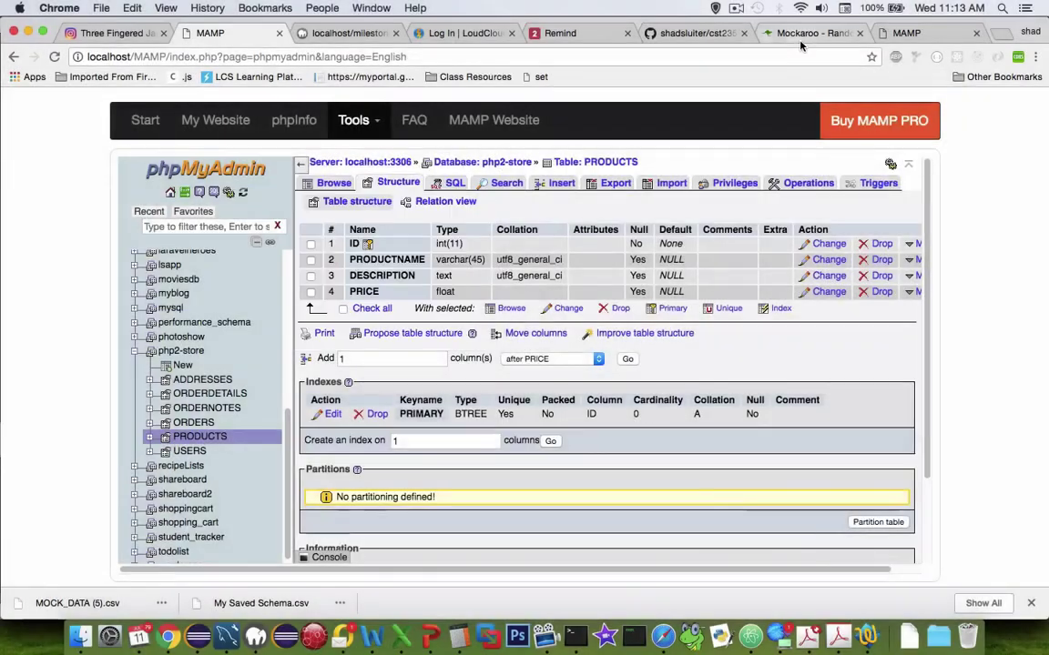
{"action": "left_click", "coordinate": [813, 32]}
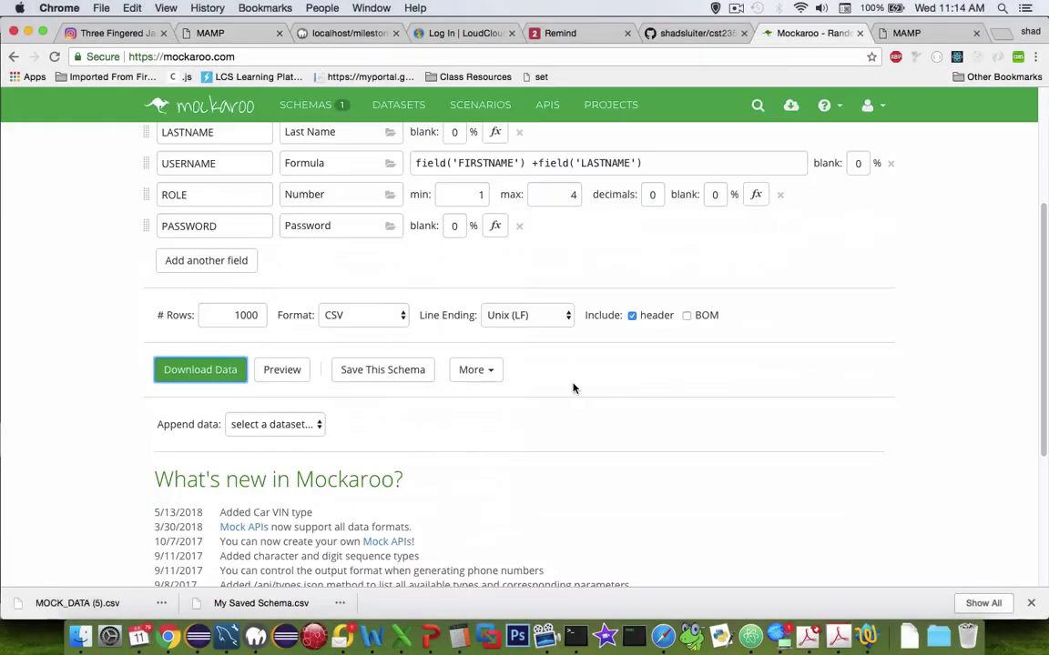
{"action": "left_click", "coordinate": [375, 371]}
{"action": "type", "text": "USERS"}
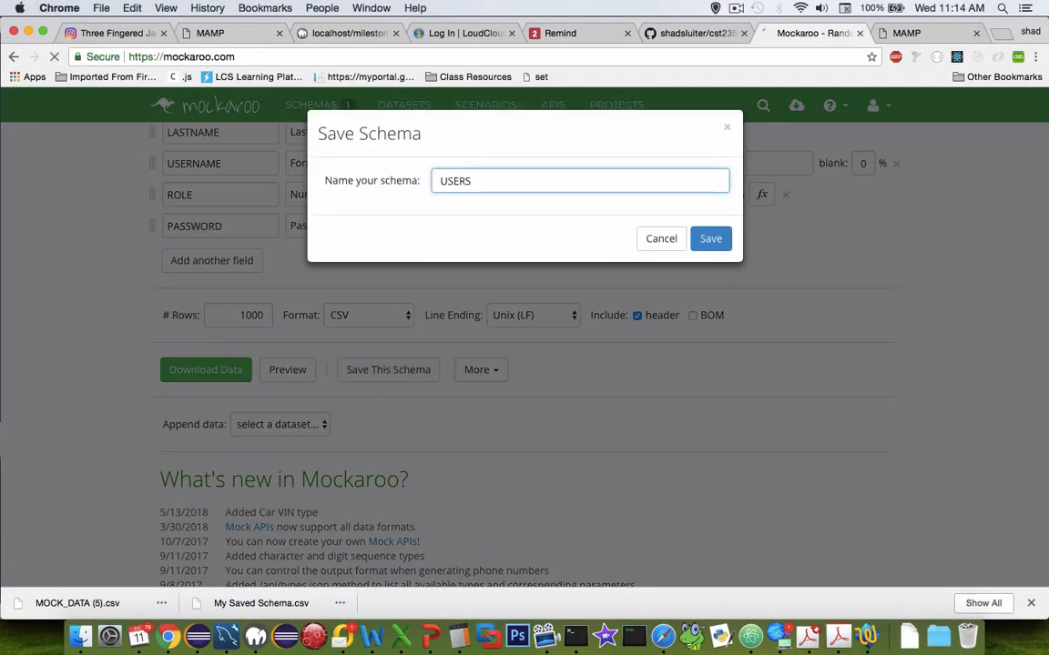
{"action": "key", "text": "Return"}
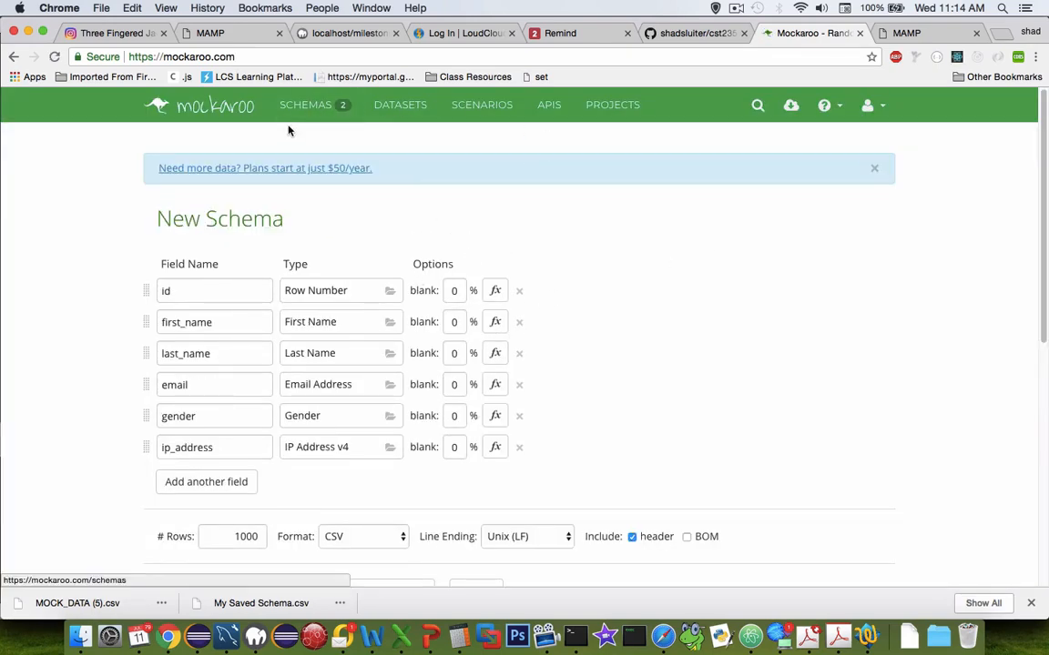
{"action": "left_click", "coordinate": [306, 105]}
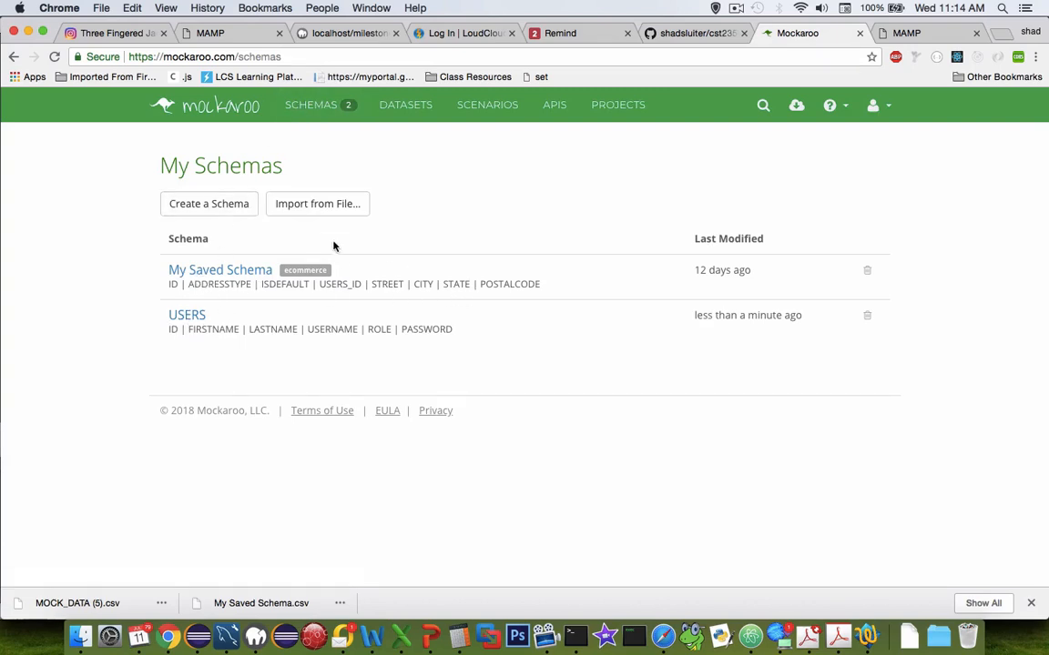
Step: Create a new schema and rename its first fields to ID and PRODUCTNAME, checking PRODUCTS columns
{"action": "left_click", "coordinate": [209, 203]}
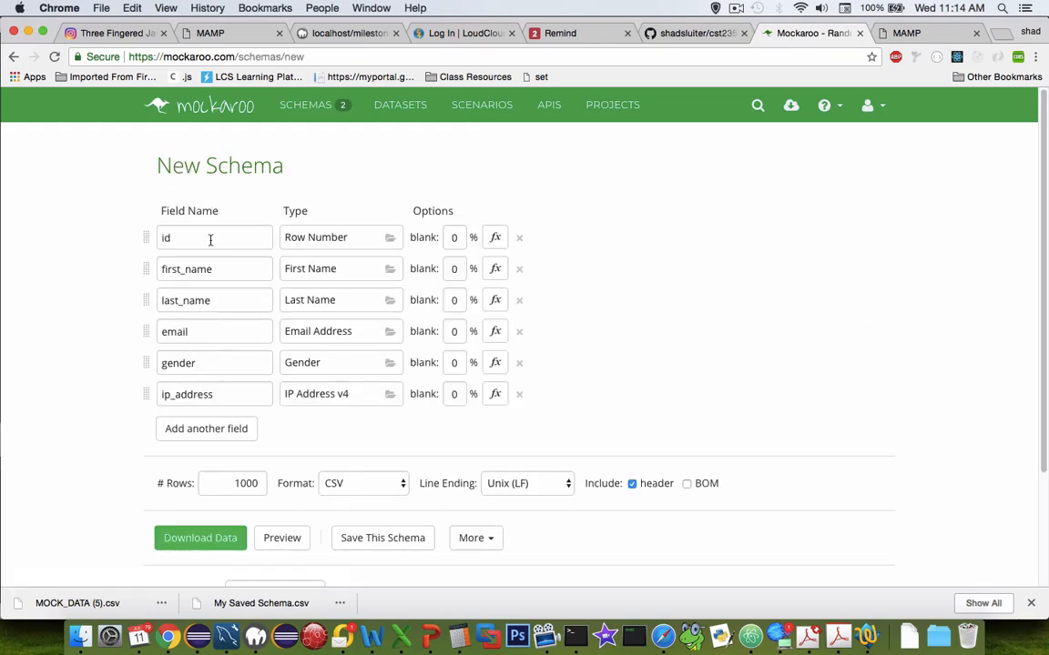
{"action": "double_click", "coordinate": [211, 239]}
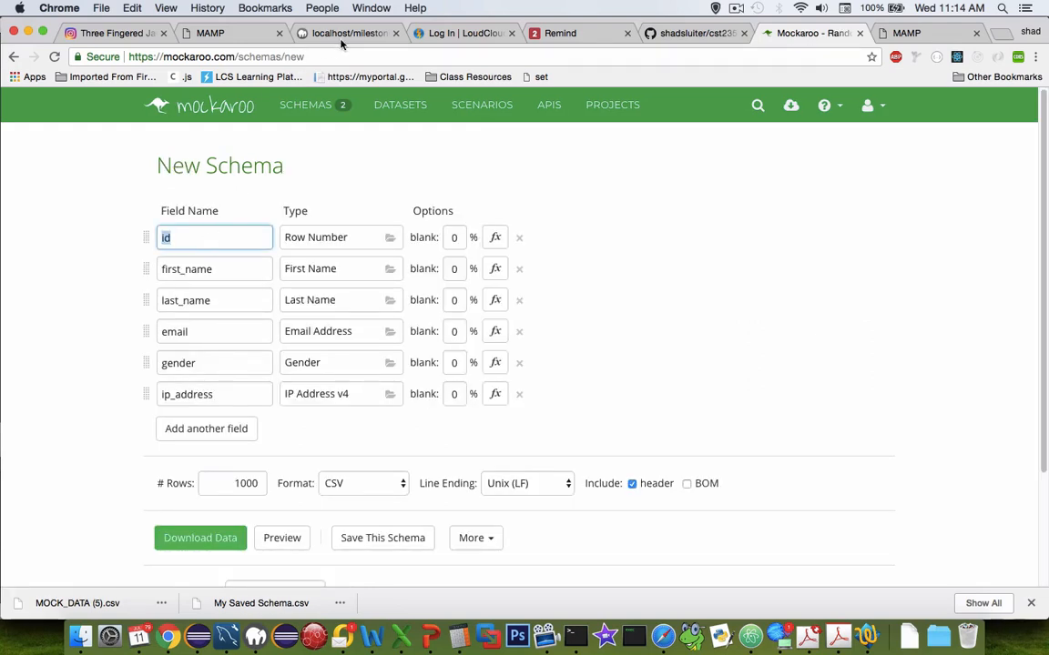
{"action": "left_click", "coordinate": [219, 33]}
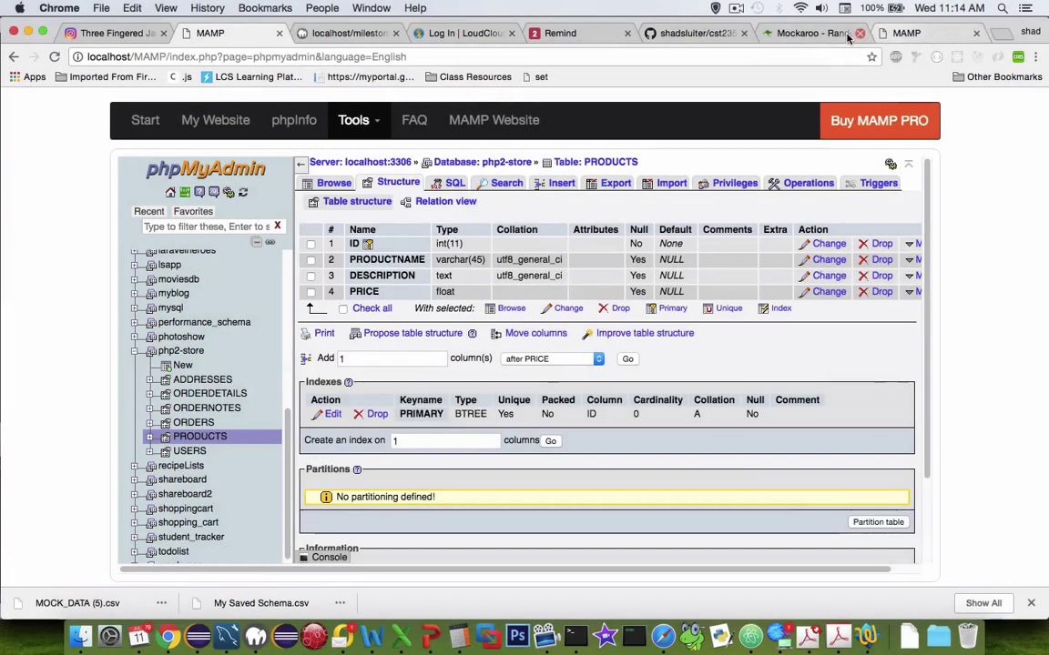
{"action": "left_click", "coordinate": [810, 33]}
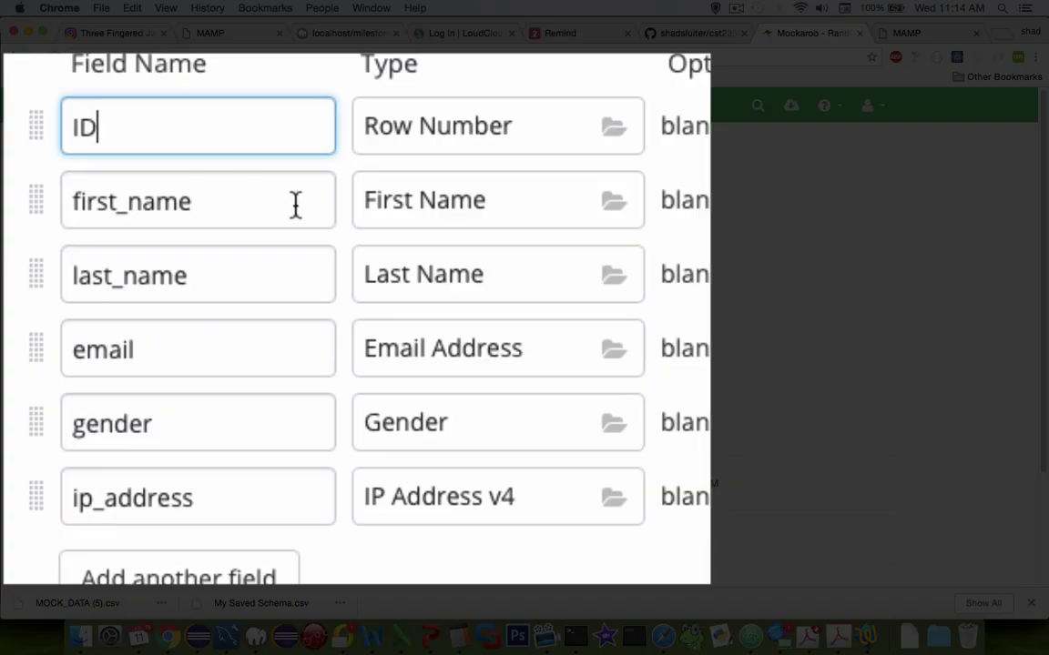
{"action": "double_click", "coordinate": [214, 268]}
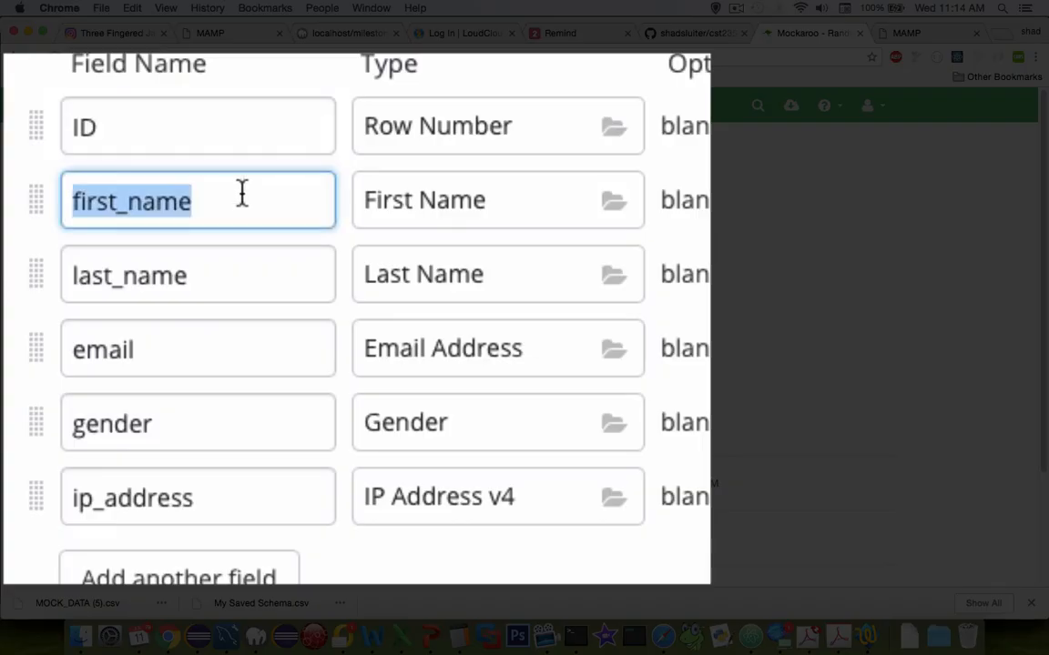
{"action": "type", "text": "PRODUCTNAME"}
Step: Rename the remaining fields to DESCRIPTION and PRICE and remove gender and ip_address
{"action": "double_click", "coordinate": [171, 273]}
{"action": "type", "text": "DESCRIPTION"}
{"action": "double_click", "coordinate": [173, 349]}
{"action": "type", "text": "PRICE"}
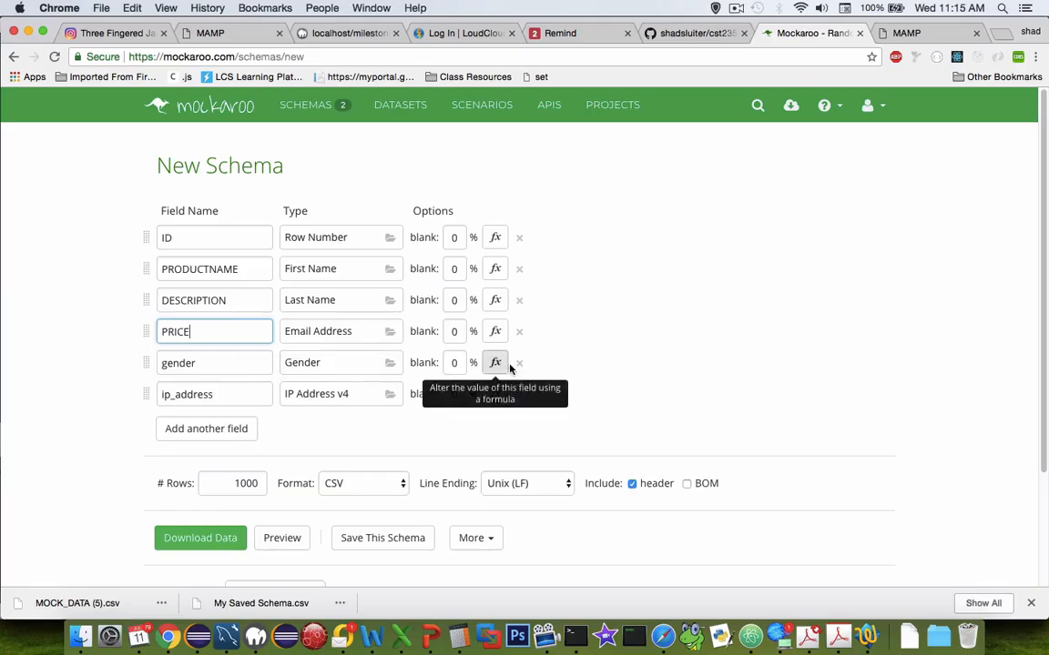
{"action": "left_click", "coordinate": [519, 362]}
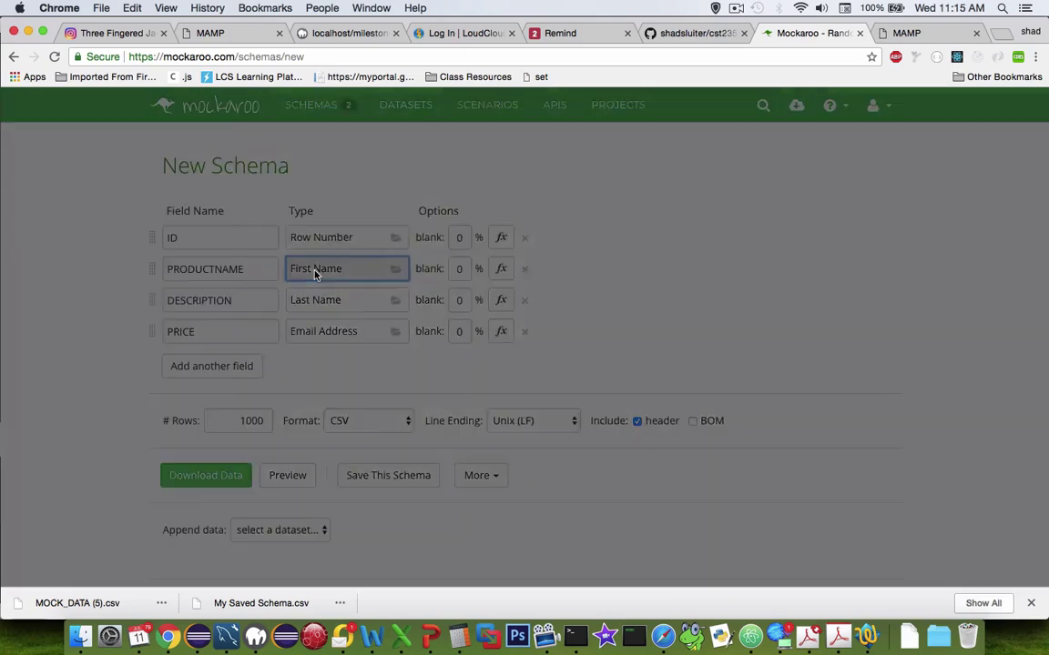
Step: Set PRODUCTNAME to Drug Name (Brand) and DESCRIPTION to Words
{"action": "left_click", "coordinate": [314, 273]}
{"action": "scroll", "coordinate": [420, 328], "scroll_direction": "down", "scroll_amount": 5}
{"action": "scroll", "coordinate": [420, 327], "scroll_direction": "down", "scroll_amount": 5}
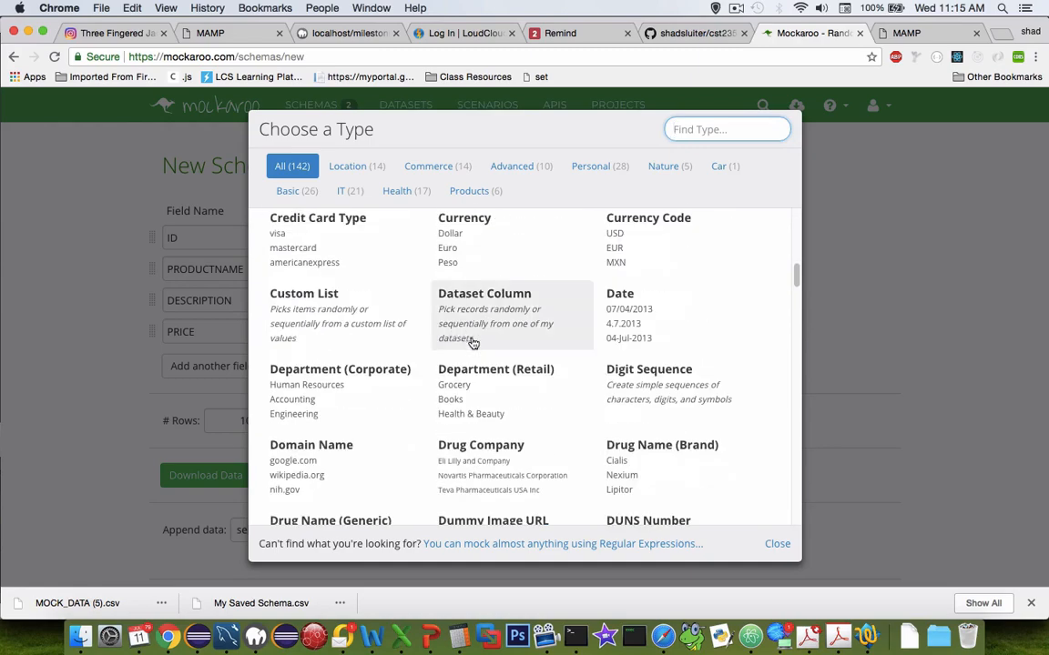
{"action": "scroll", "coordinate": [472, 344], "scroll_direction": "down", "scroll_amount": 5}
{"action": "scroll", "coordinate": [472, 344], "scroll_direction": "down", "scroll_amount": 5}
{"action": "scroll", "coordinate": [473, 344], "scroll_direction": "down", "scroll_amount": 5}
{"action": "scroll", "coordinate": [472, 344], "scroll_direction": "down", "scroll_amount": 5}
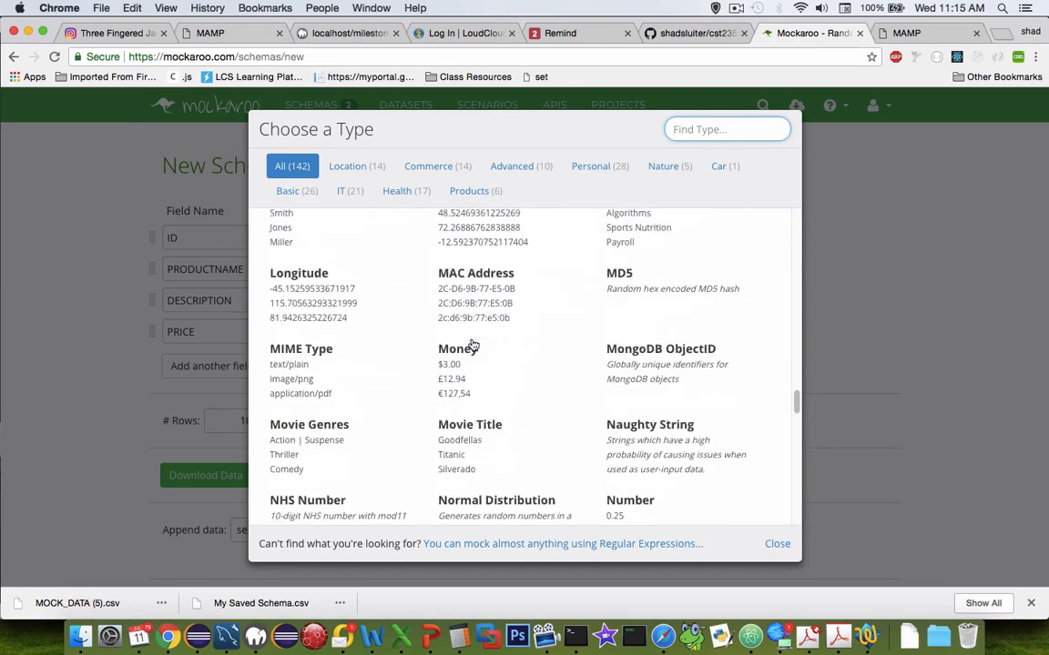
{"action": "scroll", "coordinate": [472, 344], "scroll_direction": "up", "scroll_amount": 15}
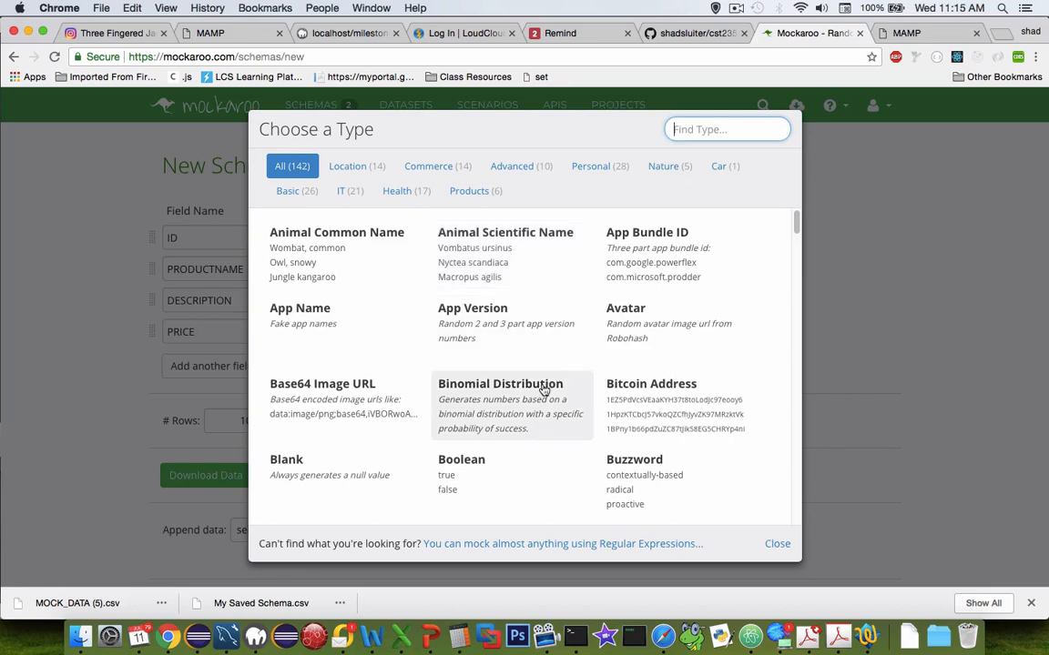
{"action": "scroll", "coordinate": [544, 389], "scroll_direction": "down", "scroll_amount": 2}
{"action": "scroll", "coordinate": [544, 389], "scroll_direction": "down", "scroll_amount": 2}
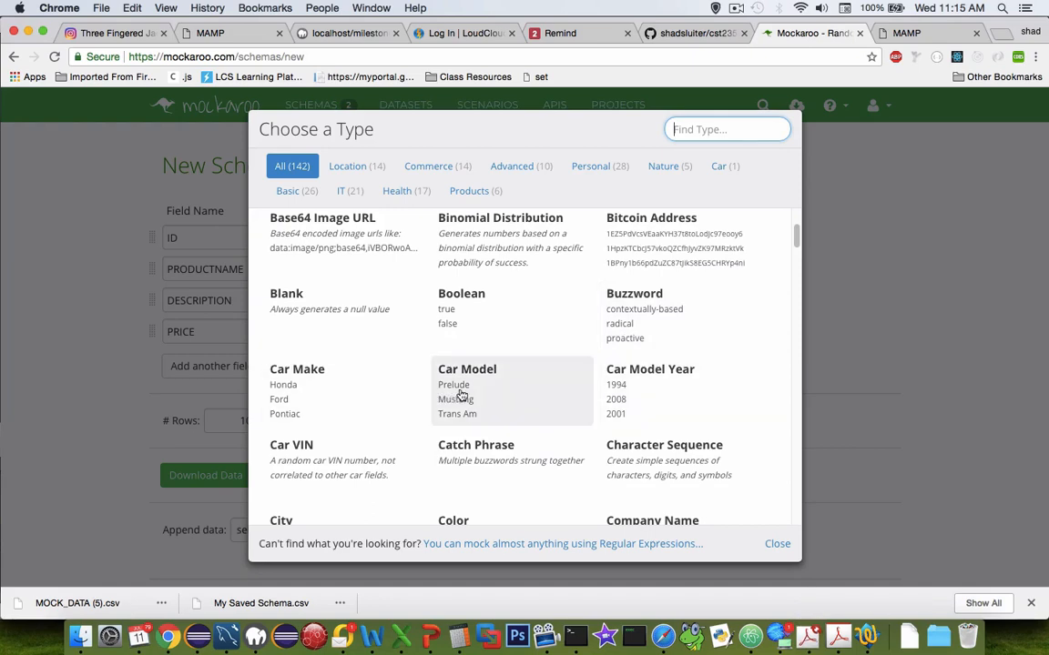
{"action": "scroll", "coordinate": [461, 394], "scroll_direction": "down", "scroll_amount": 3}
{"action": "scroll", "coordinate": [473, 393], "scroll_direction": "down", "scroll_amount": 2}
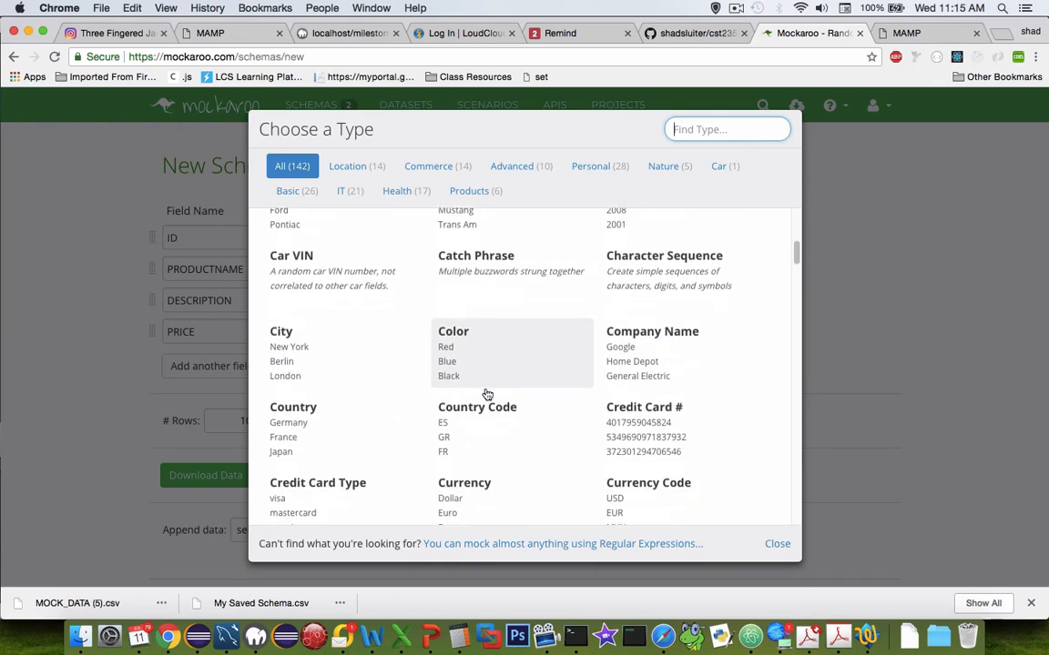
{"action": "scroll", "coordinate": [486, 393], "scroll_direction": "down", "scroll_amount": 2}
{"action": "scroll", "coordinate": [486, 393], "scroll_direction": "down", "scroll_amount": 2}
{"action": "scroll", "coordinate": [486, 393], "scroll_direction": "down", "scroll_amount": 2}
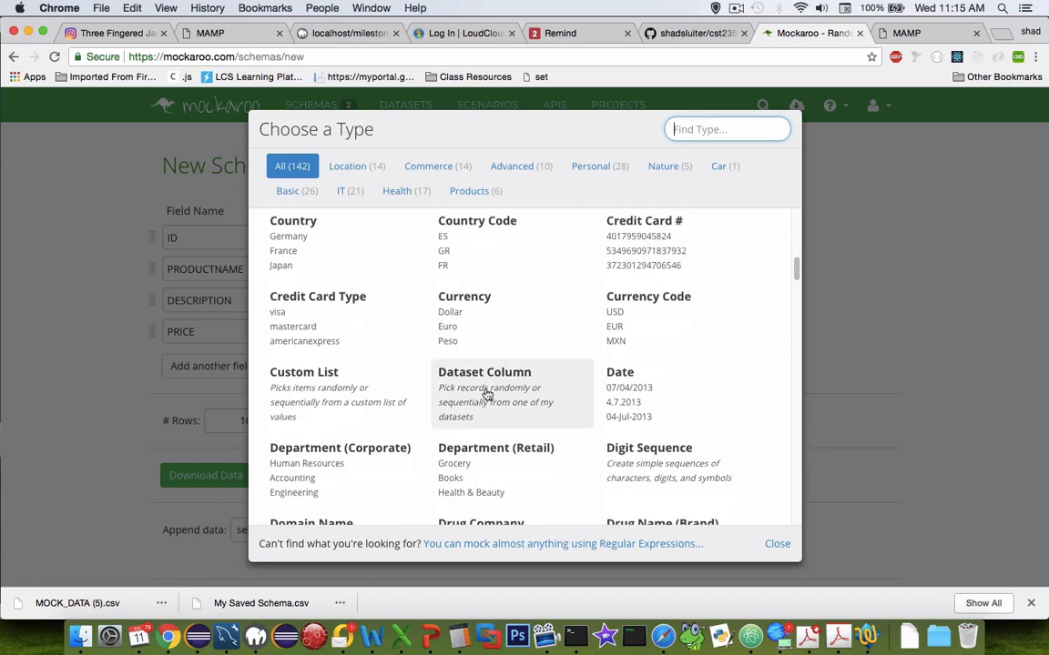
{"action": "scroll", "coordinate": [486, 393], "scroll_direction": "down", "scroll_amount": 2}
{"action": "scroll", "coordinate": [486, 393], "scroll_direction": "down", "scroll_amount": 2}
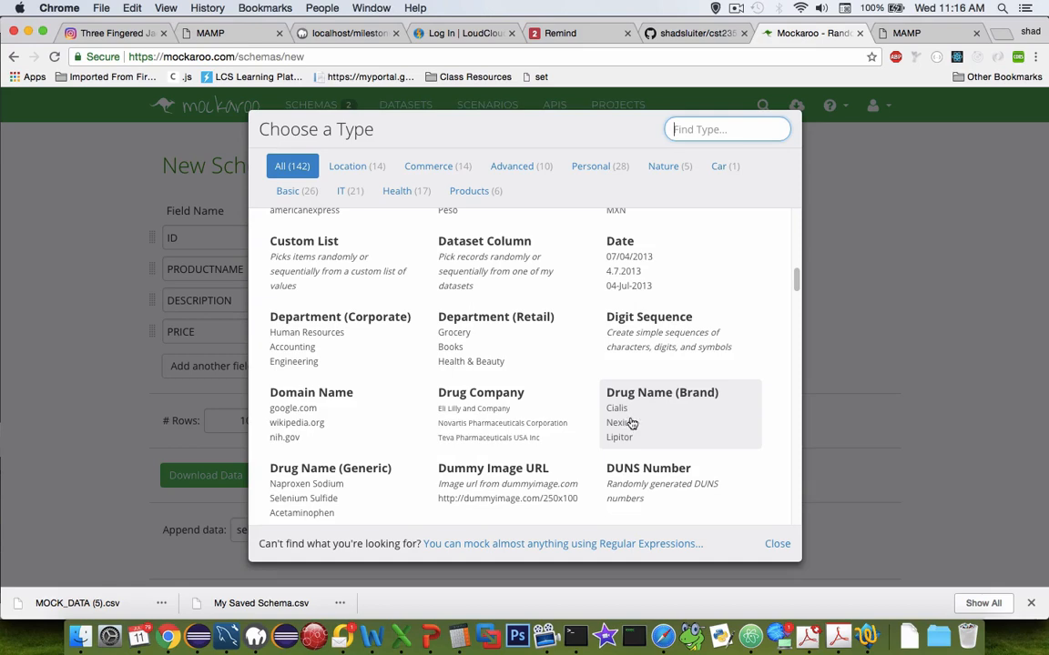
{"action": "left_click", "coordinate": [628, 424]}
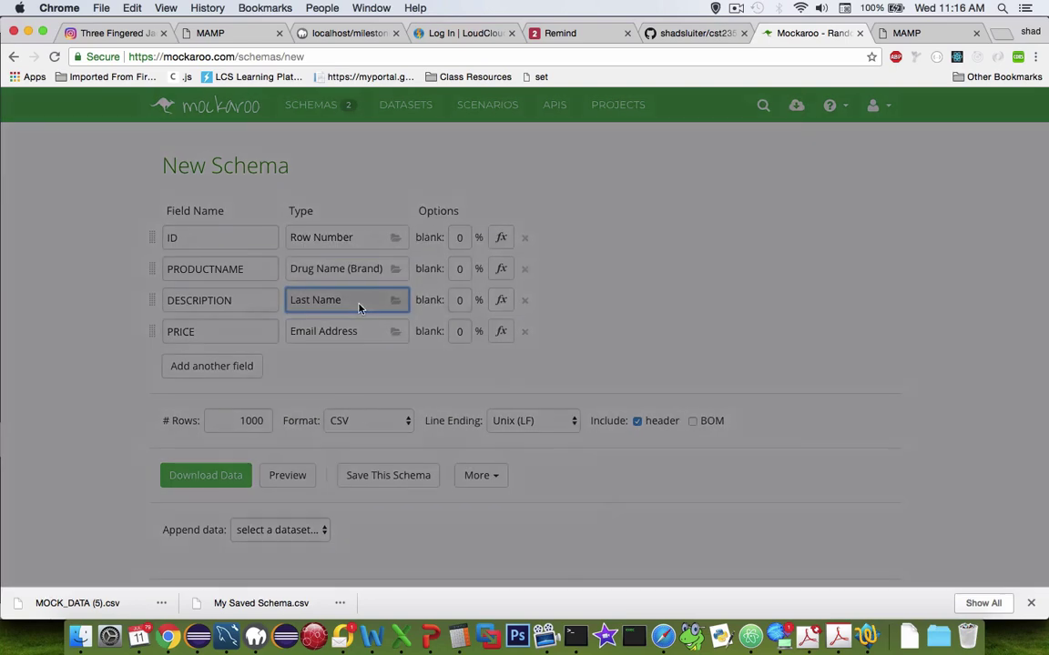
{"action": "left_click", "coordinate": [336, 300]}
{"action": "scroll", "coordinate": [500, 330], "scroll_direction": "down", "scroll_amount": 1}
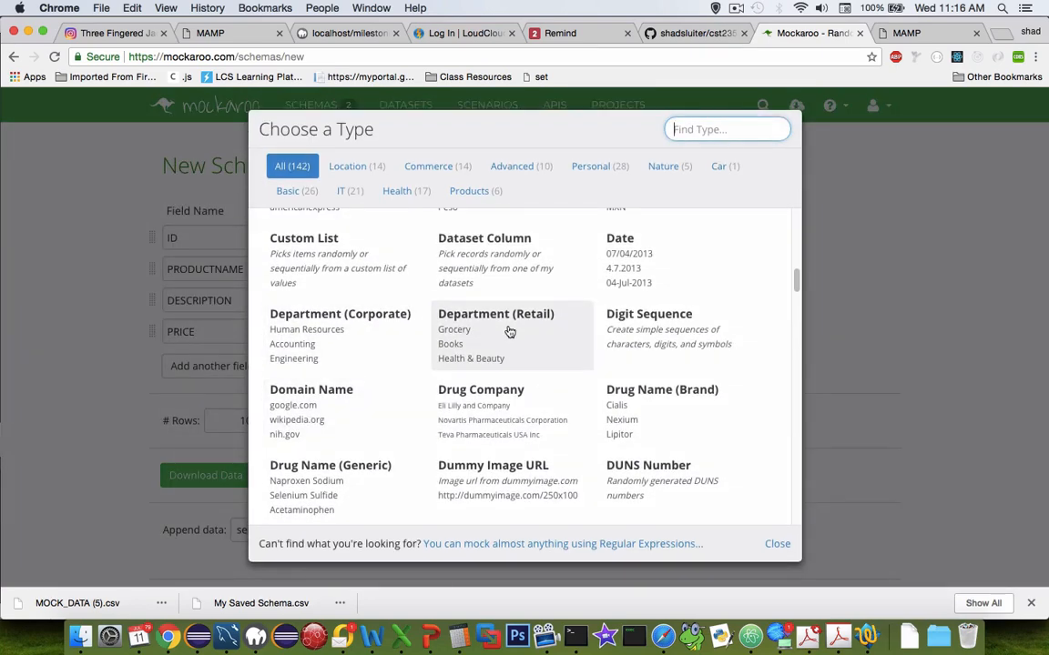
{"action": "scroll", "coordinate": [510, 332], "scroll_direction": "down", "scroll_amount": 5}
{"action": "scroll", "coordinate": [510, 333], "scroll_direction": "down", "scroll_amount": 5}
{"action": "scroll", "coordinate": [510, 332], "scroll_direction": "down", "scroll_amount": 8}
{"action": "scroll", "coordinate": [511, 333], "scroll_direction": "down", "scroll_amount": 6}
{"action": "scroll", "coordinate": [511, 333], "scroll_direction": "down", "scroll_amount": 8}
{"action": "scroll", "coordinate": [510, 334], "scroll_direction": "down", "scroll_amount": 6}
{"action": "scroll", "coordinate": [511, 333], "scroll_direction": "down", "scroll_amount": 2}
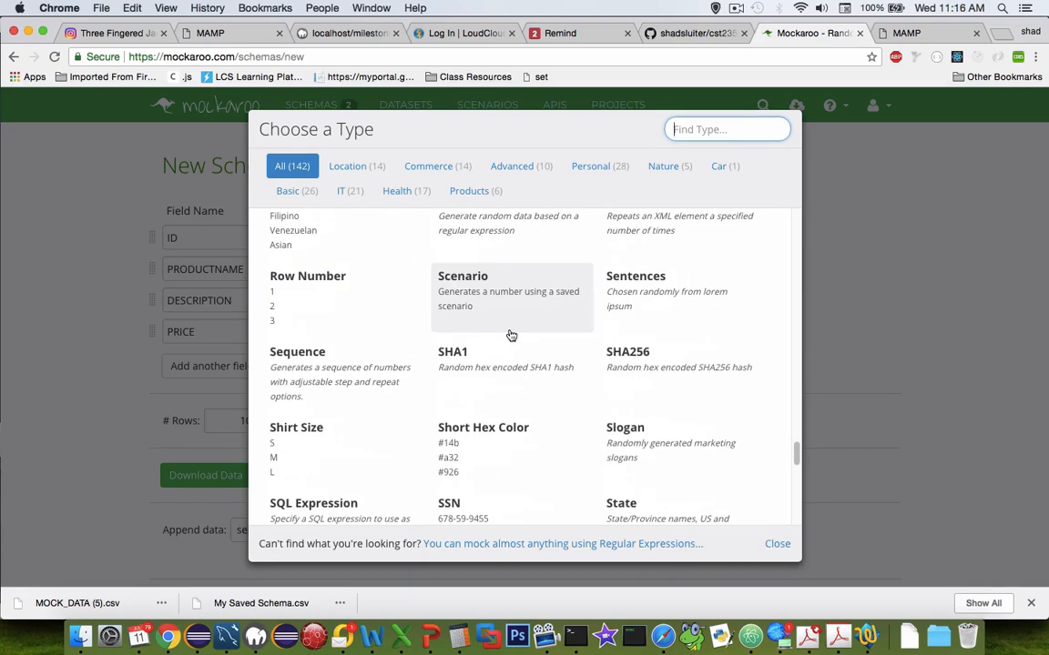
{"action": "scroll", "coordinate": [510, 335], "scroll_direction": "down", "scroll_amount": 6}
{"action": "scroll", "coordinate": [510, 335], "scroll_direction": "down", "scroll_amount": 6}
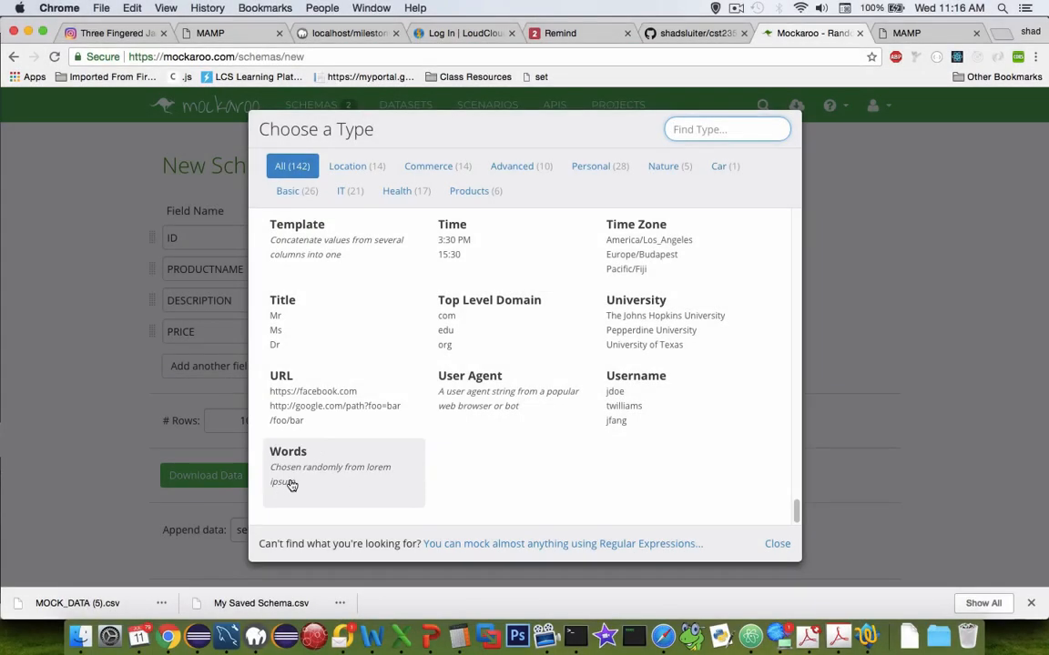
{"action": "left_click", "coordinate": [291, 483]}
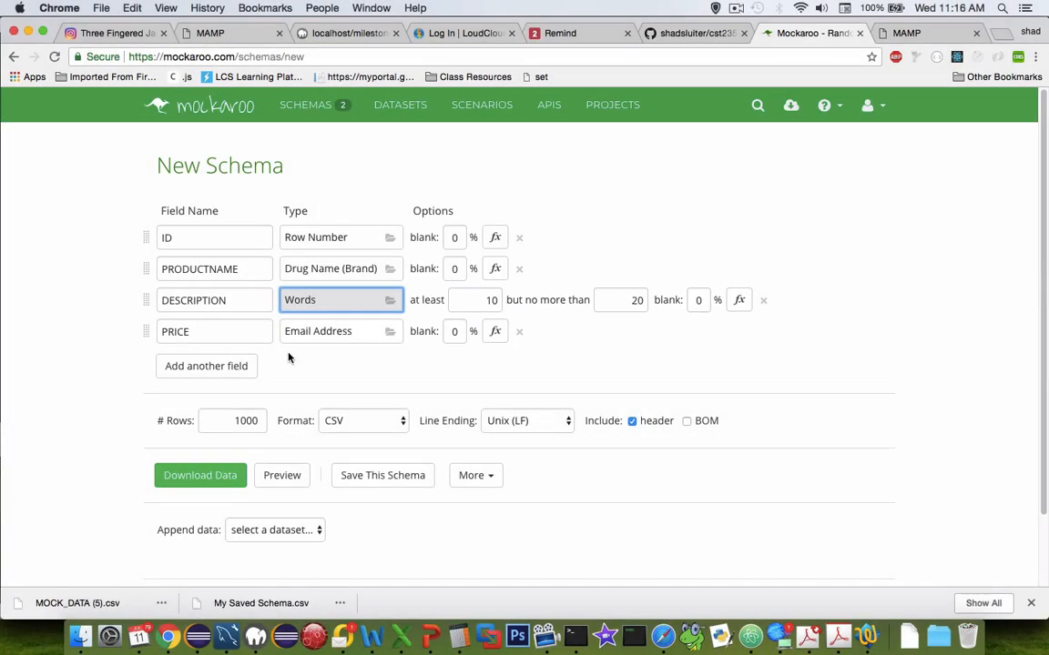
Step: Set PRICE to a Number from 5 to 100 with 2 decimals
{"action": "left_click", "coordinate": [309, 332]}
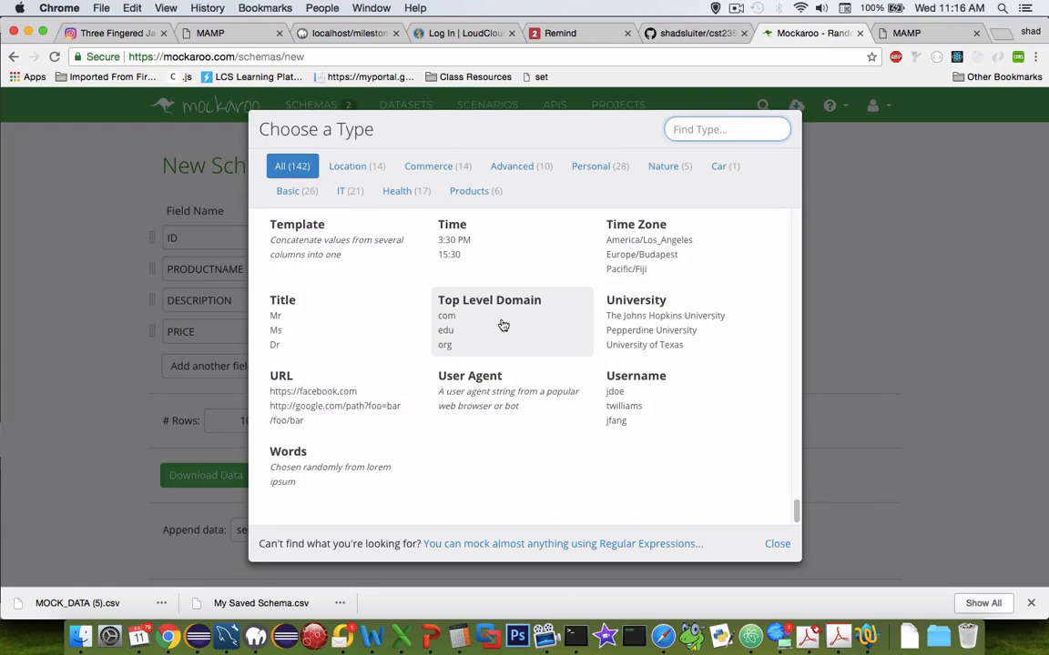
{"action": "scroll", "coordinate": [504, 325], "scroll_direction": "up", "scroll_amount": 5}
{"action": "scroll", "coordinate": [504, 325], "scroll_direction": "up", "scroll_amount": 3}
{"action": "scroll", "coordinate": [504, 325], "scroll_direction": "up", "scroll_amount": 2}
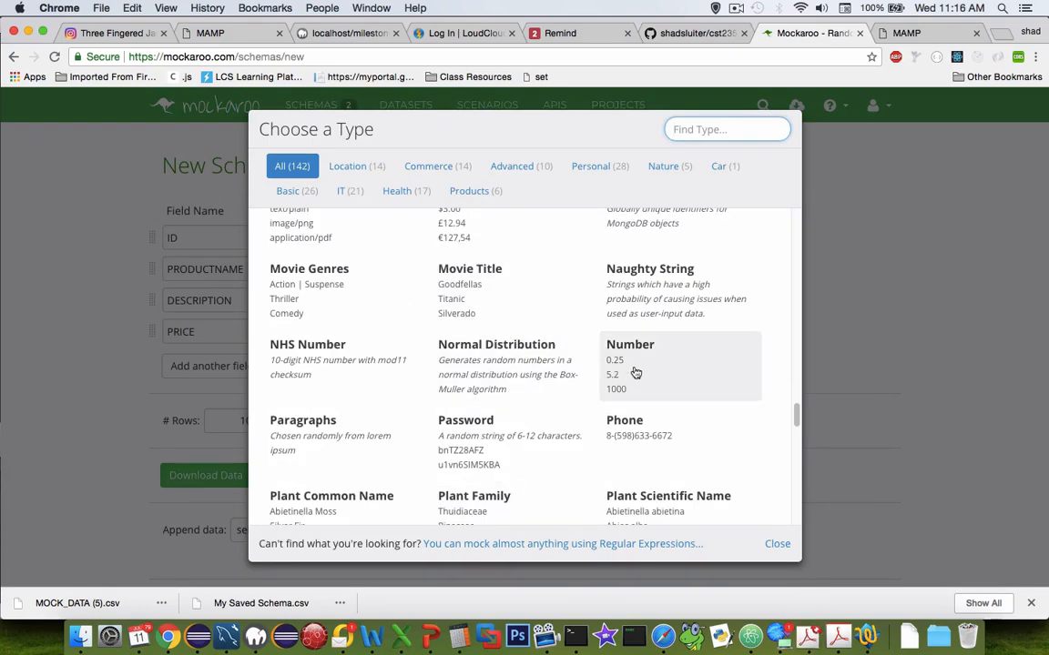
{"action": "left_click", "coordinate": [635, 373]}
{"action": "double_click", "coordinate": [462, 331]}
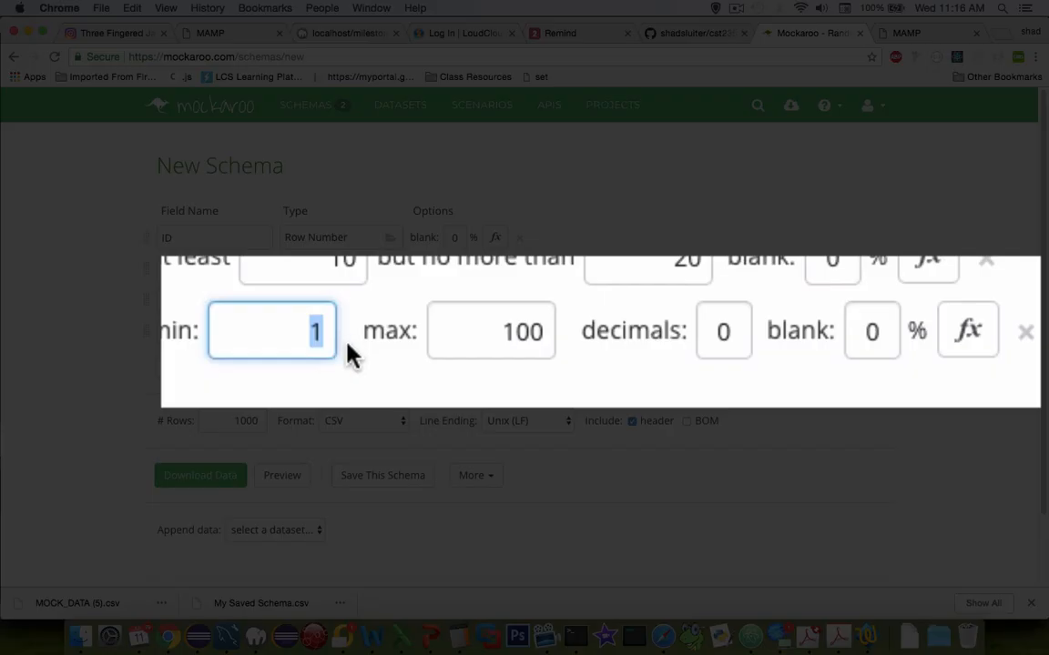
{"action": "type", "text": "5"}
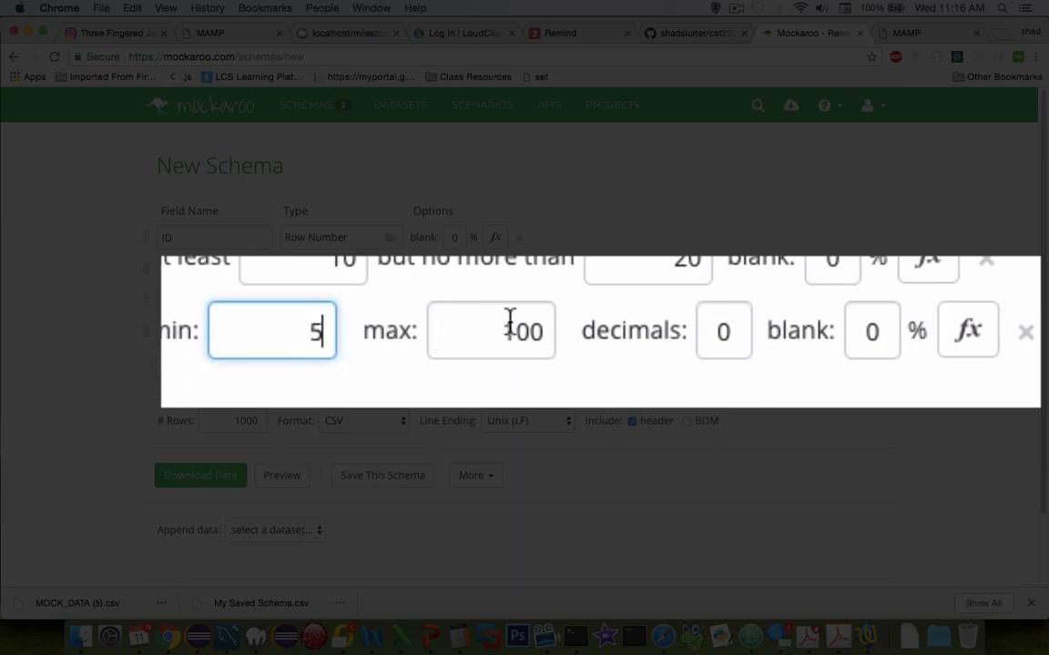
{"action": "double_click", "coordinate": [722, 331]}
{"action": "type", "text": "2"}
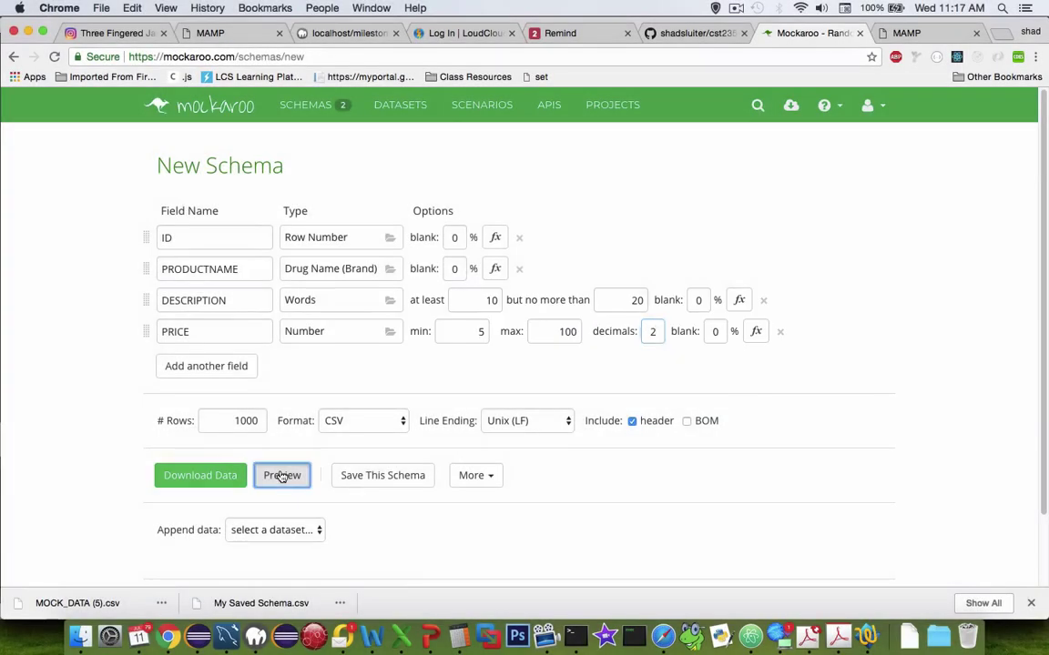
Step: Preview a sample of the generated product rows, then dismiss it
{"action": "left_click", "coordinate": [281, 475]}
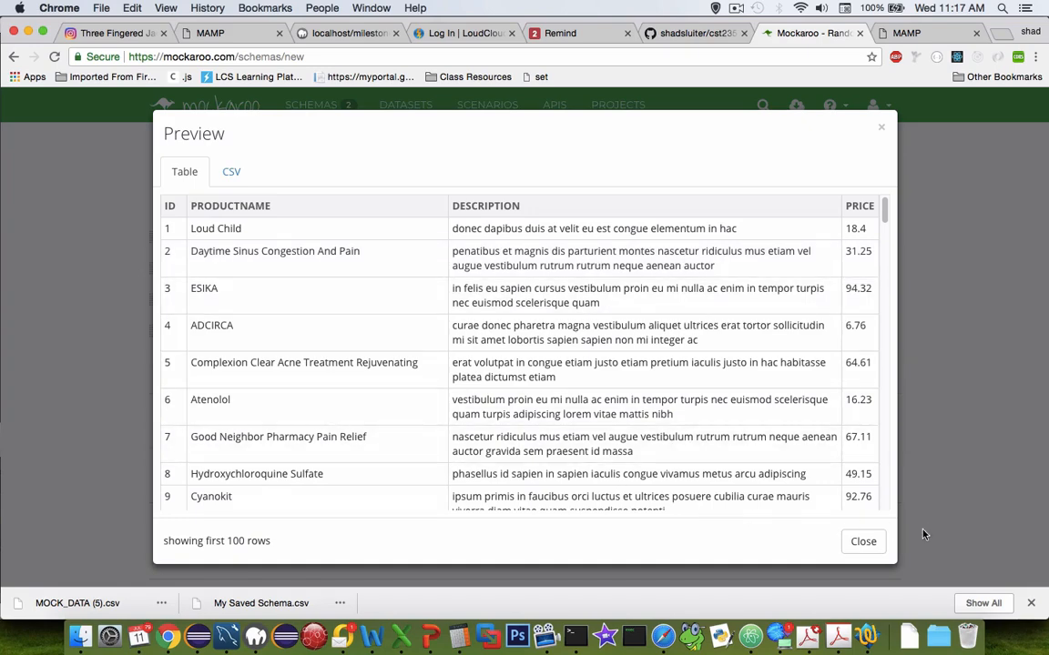
{"action": "left_click", "coordinate": [863, 542]}
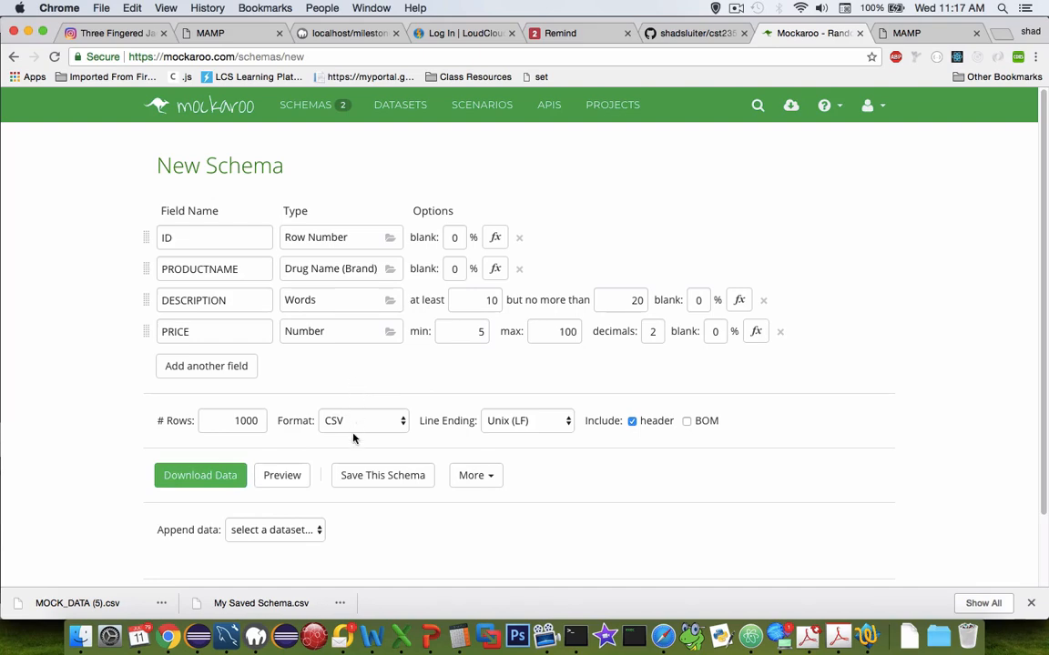
Step: Save the schema as DRUGNAMES and download its data as DRUGNAMES.csv
{"action": "left_click", "coordinate": [382, 475]}
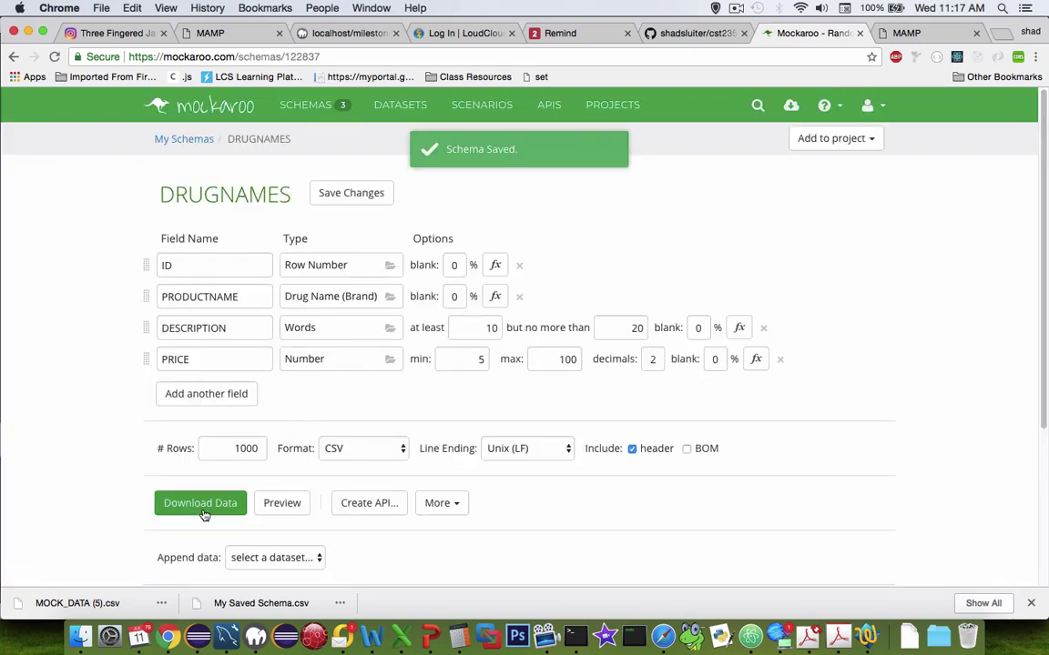
{"action": "left_click", "coordinate": [204, 508]}
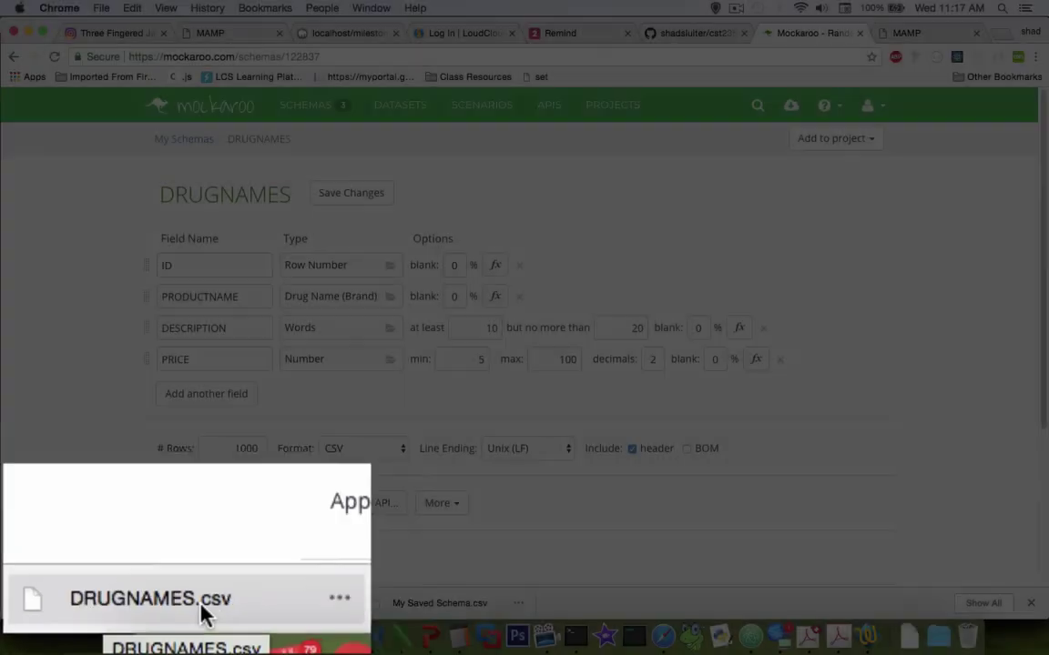
{"action": "left_click", "coordinate": [62, 603]}
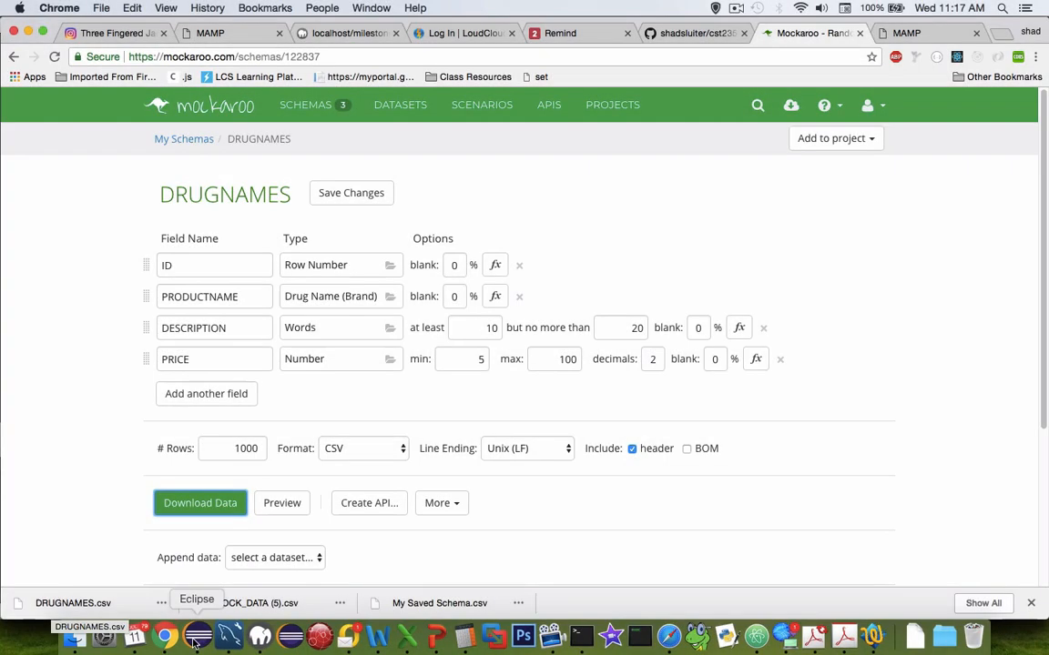
Step: Import DRUGNAMES.csv from Downloads into the PRODUCTS table
{"action": "left_click", "coordinate": [219, 33]}
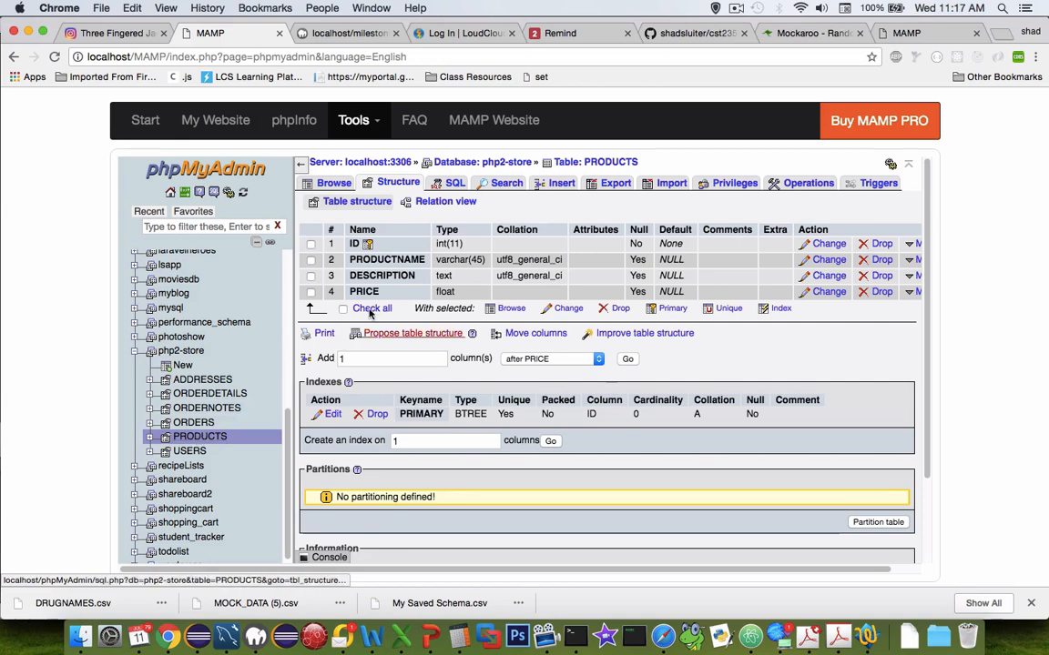
{"action": "left_click", "coordinate": [671, 183]}
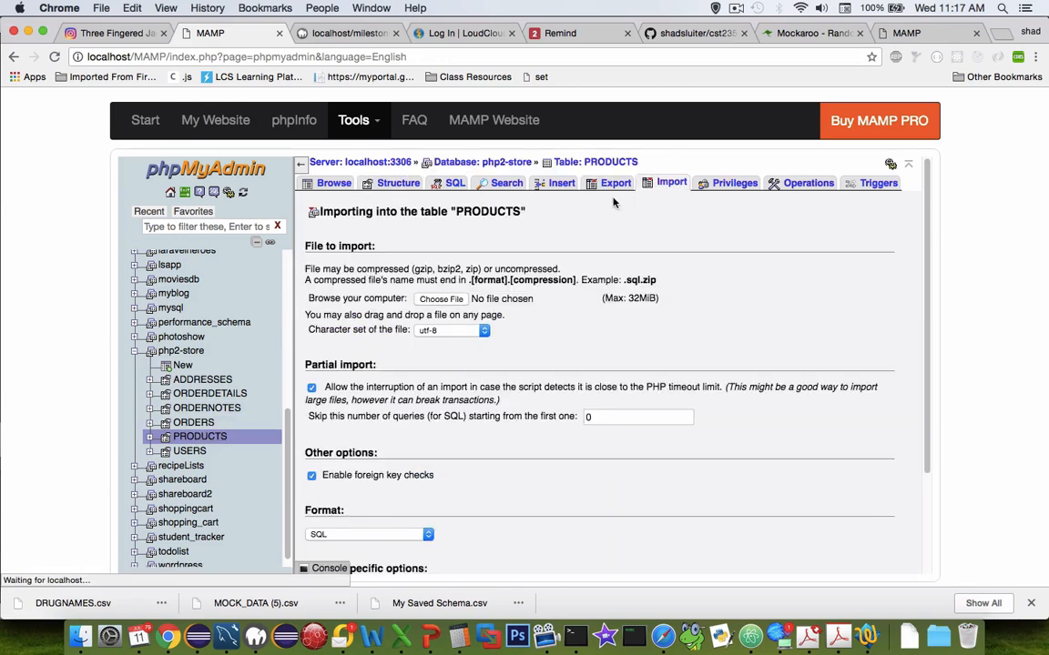
{"action": "left_click", "coordinate": [440, 298]}
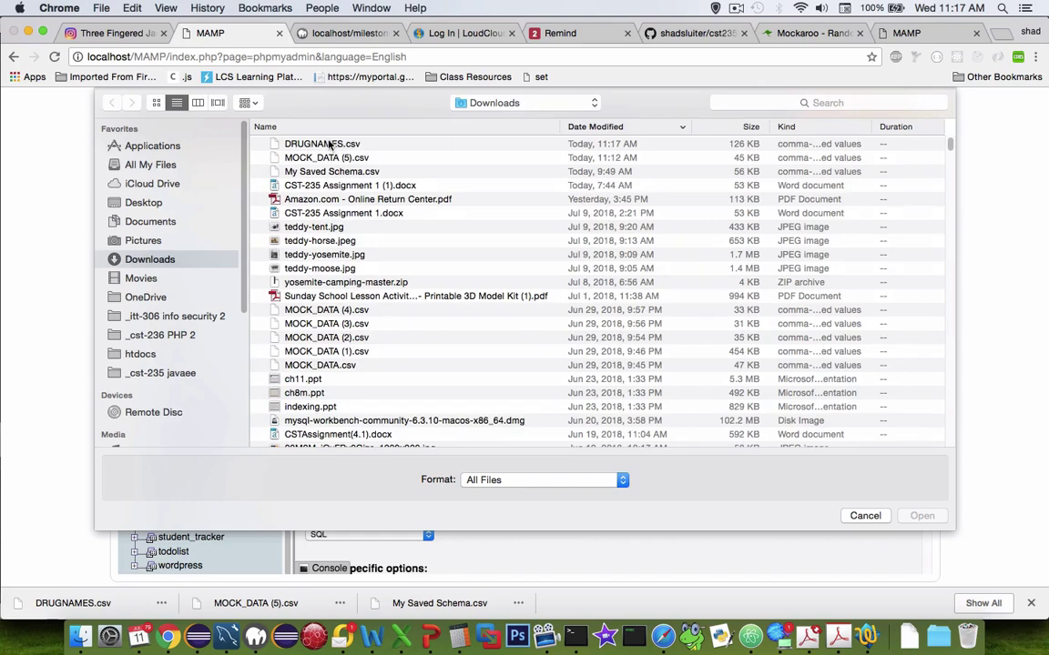
{"action": "left_click", "coordinate": [322, 144]}
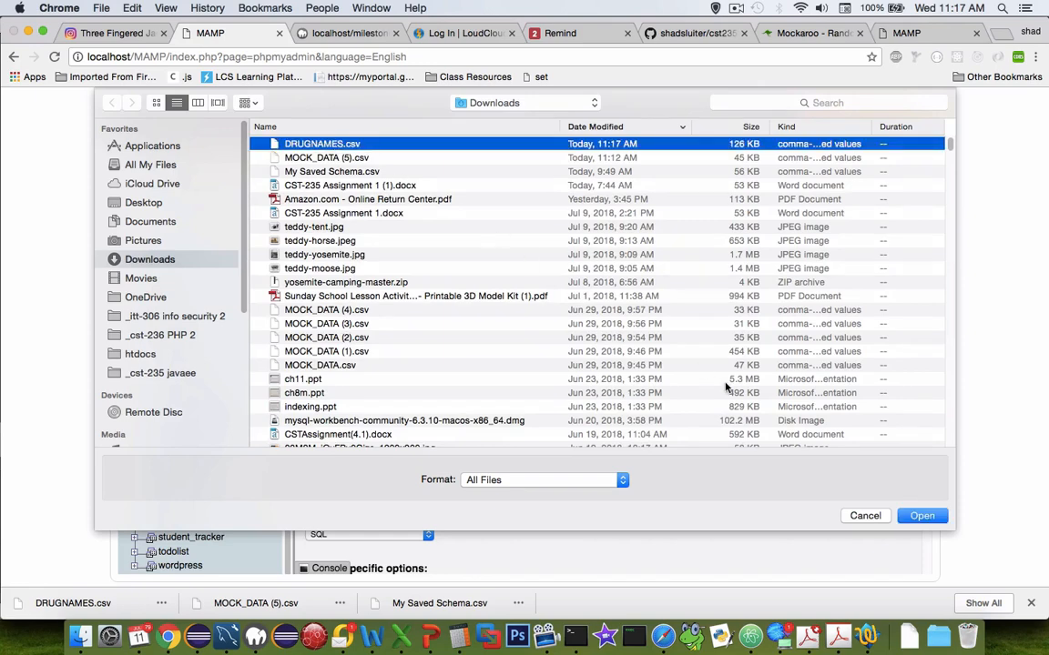
{"action": "left_click", "coordinate": [923, 517]}
{"action": "scroll", "coordinate": [465, 462], "scroll_direction": "down", "scroll_amount": 5}
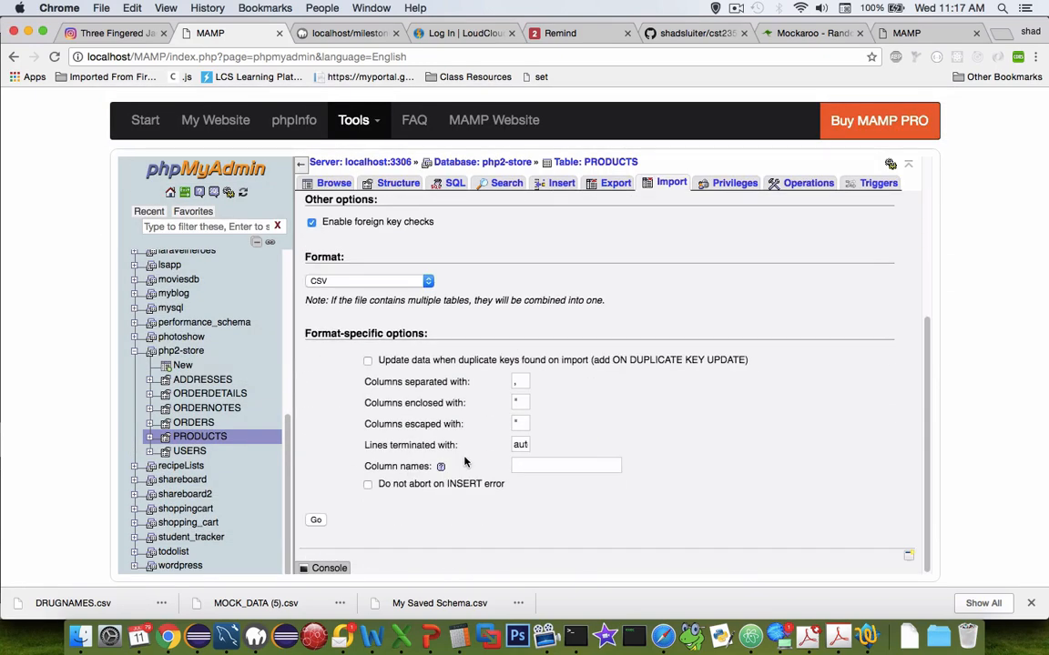
{"action": "left_click", "coordinate": [316, 520]}
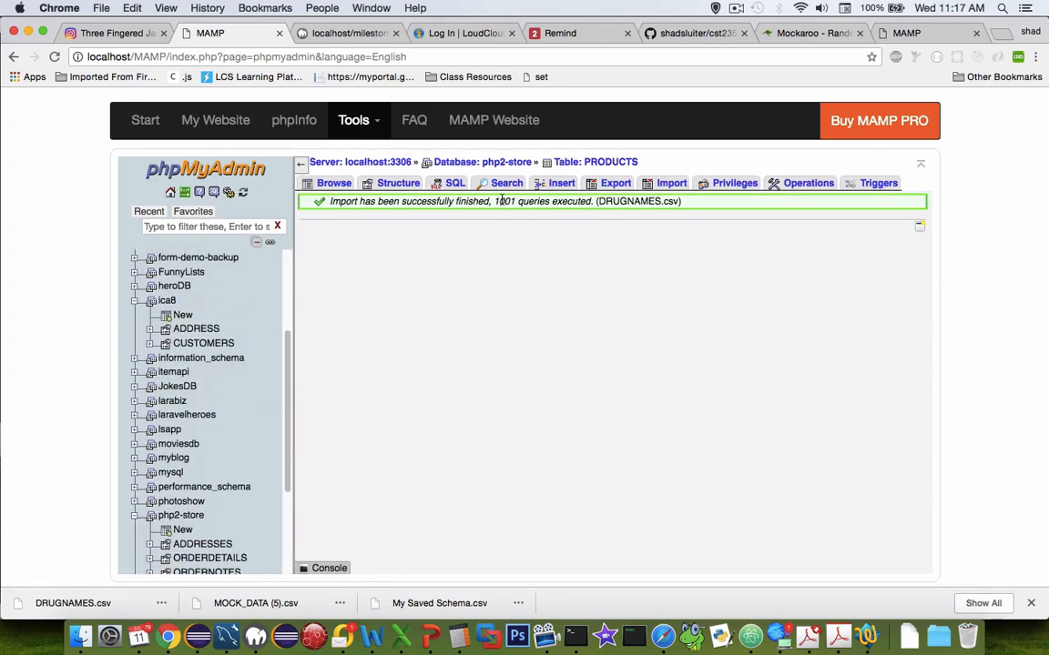
{"action": "scroll", "coordinate": [182, 410], "scroll_direction": "down", "scroll_amount": 5}
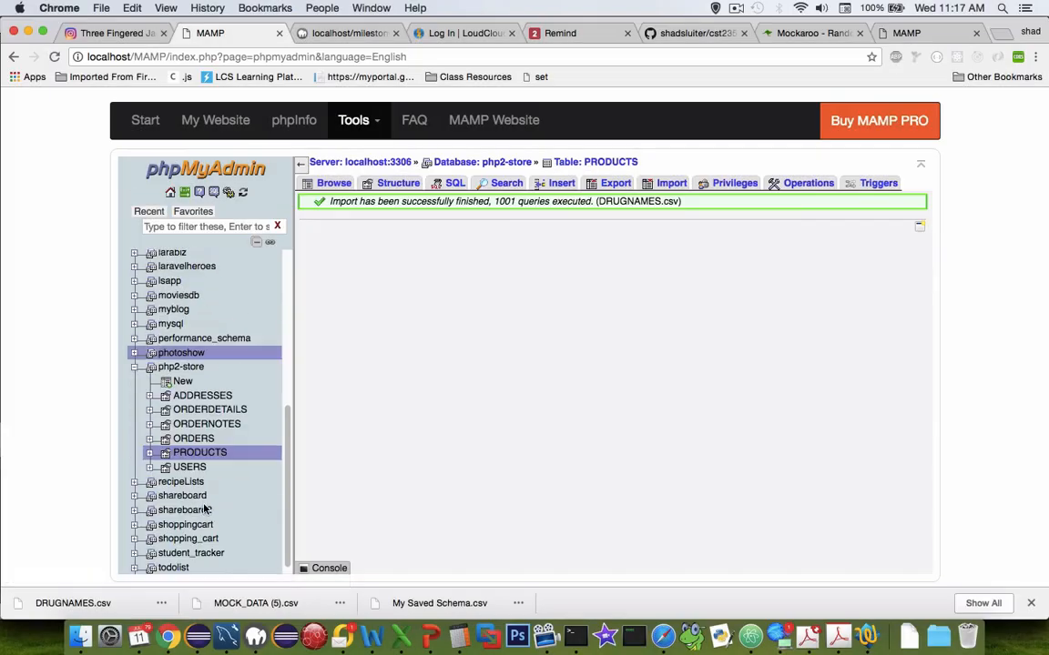
Step: Browse PRODUCTS, delete the header row imported as ID 0, and return to Structure
{"action": "left_click", "coordinate": [199, 453]}
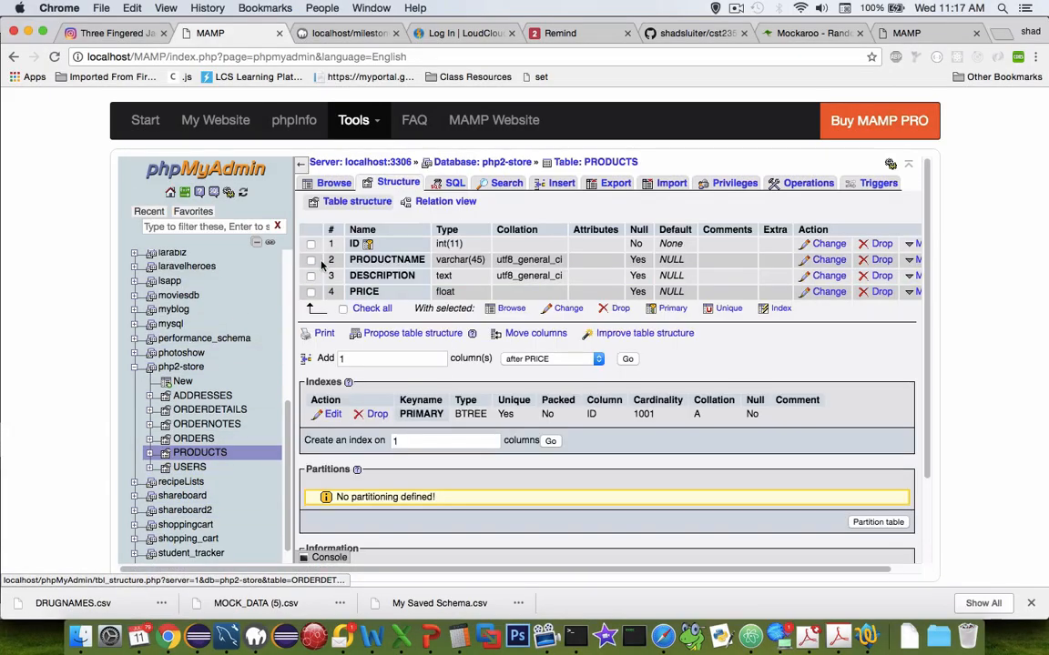
{"action": "left_click", "coordinate": [334, 183]}
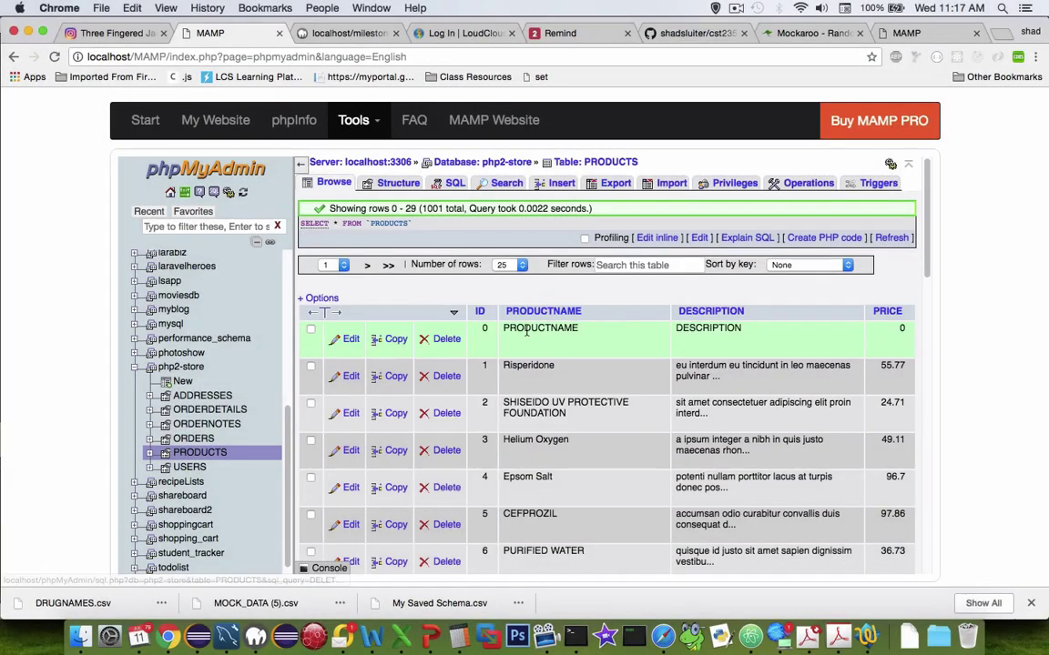
{"action": "left_click_drag", "start_coordinate": [526, 330], "coordinate": [775, 345]}
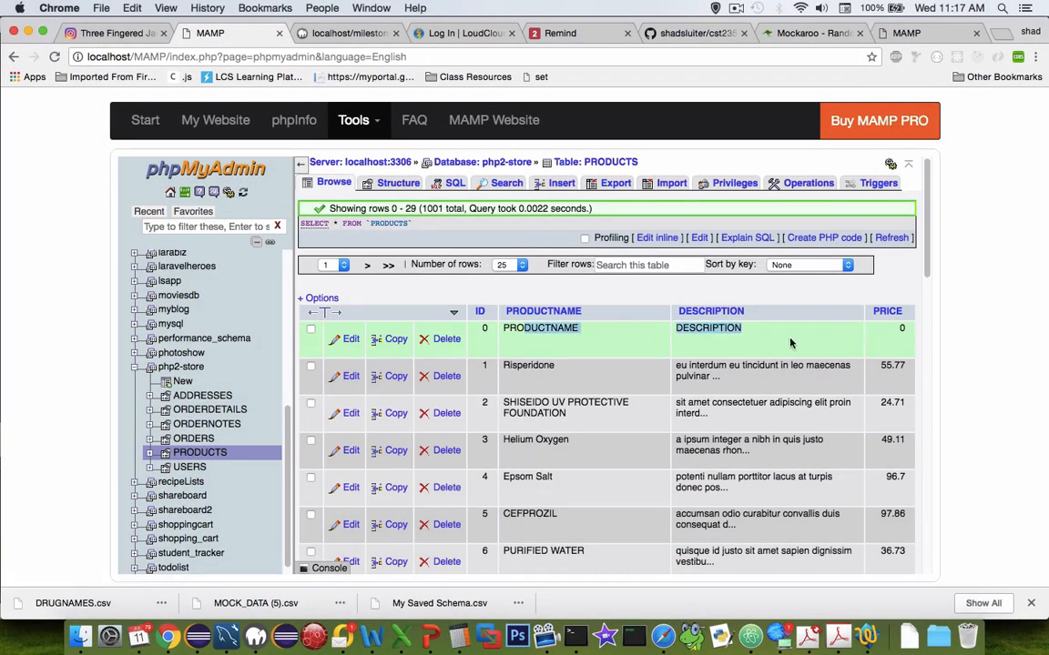
{"action": "left_click", "coordinate": [446, 339]}
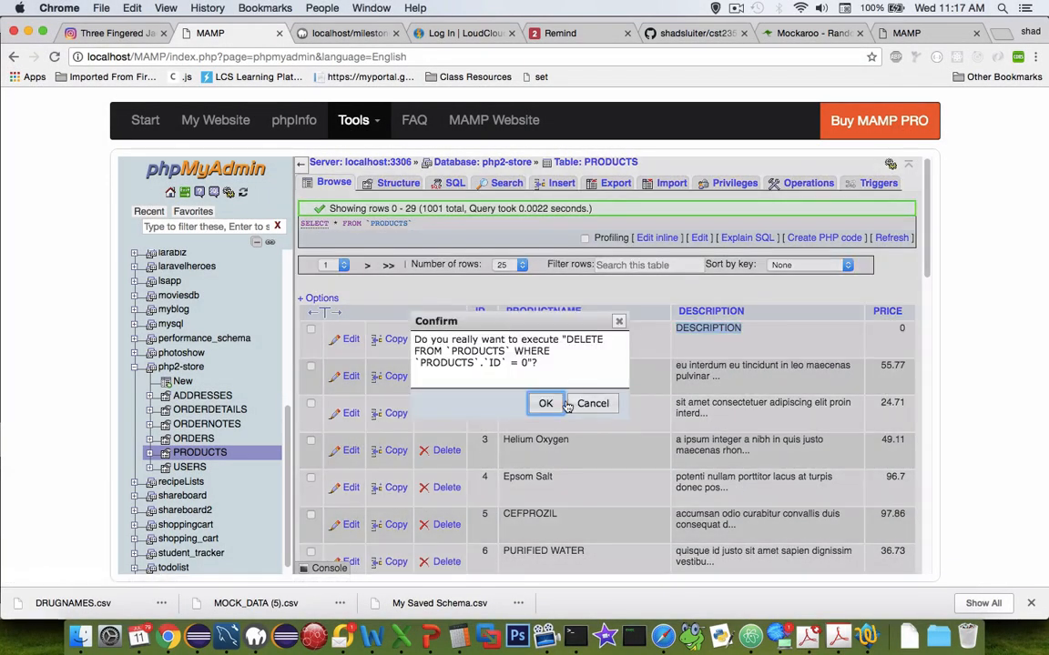
{"action": "left_click", "coordinate": [544, 364]}
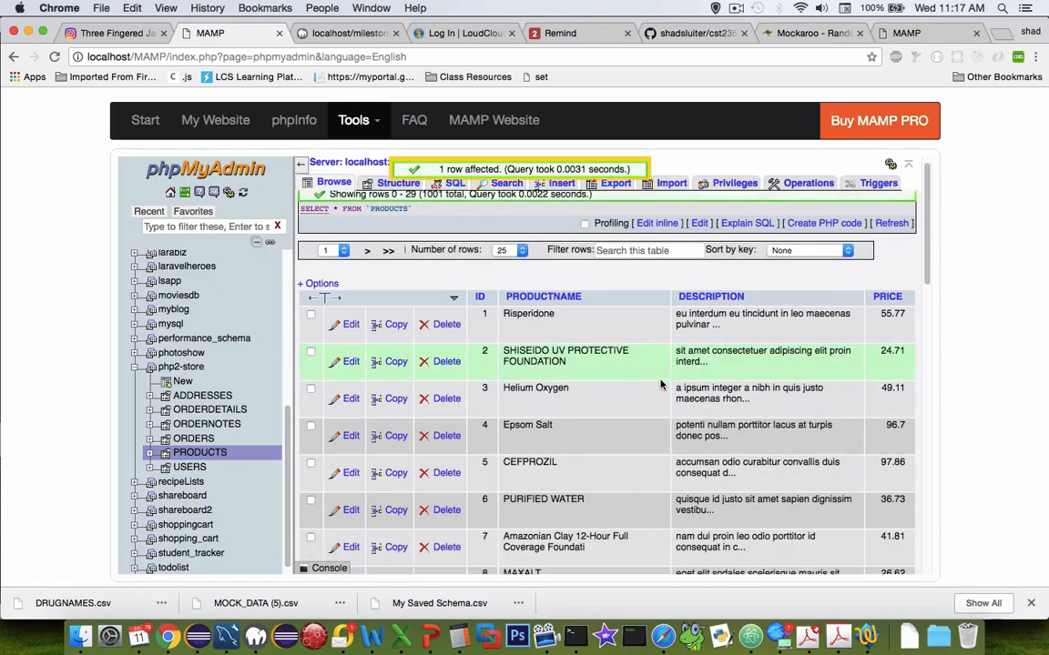
{"action": "scroll", "coordinate": [660, 385], "scroll_direction": "down", "scroll_amount": 10}
{"action": "scroll", "coordinate": [660, 385], "scroll_direction": "down", "scroll_amount": 10}
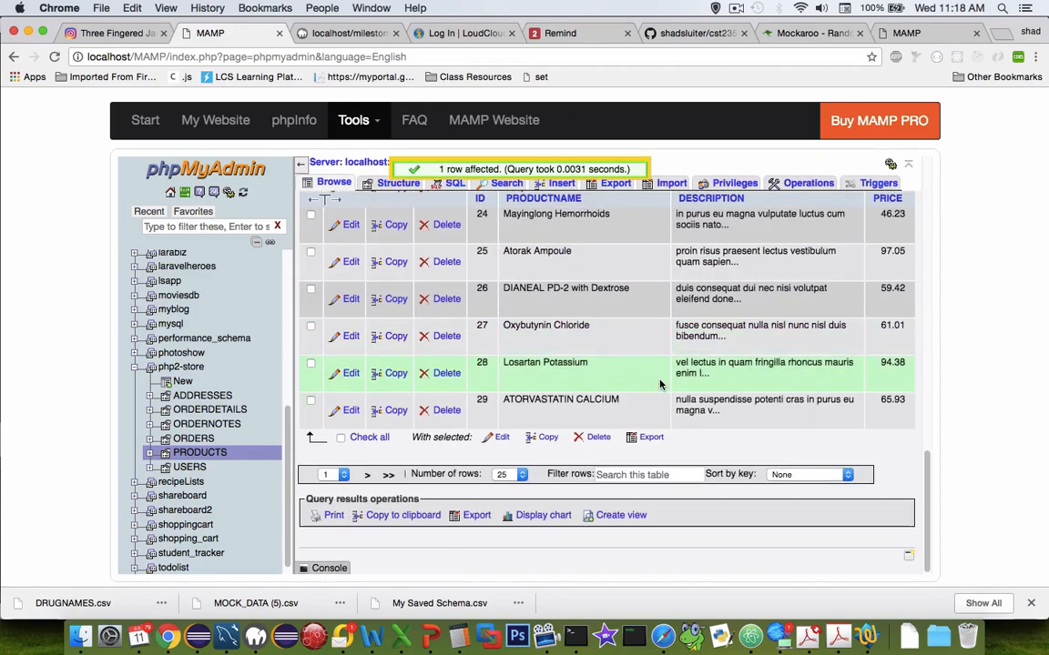
{"action": "scroll", "coordinate": [660, 385], "scroll_direction": "up", "scroll_amount": 5}
{"action": "scroll", "coordinate": [659, 385], "scroll_direction": "up", "scroll_amount": 10}
{"action": "left_click", "coordinate": [398, 183]}
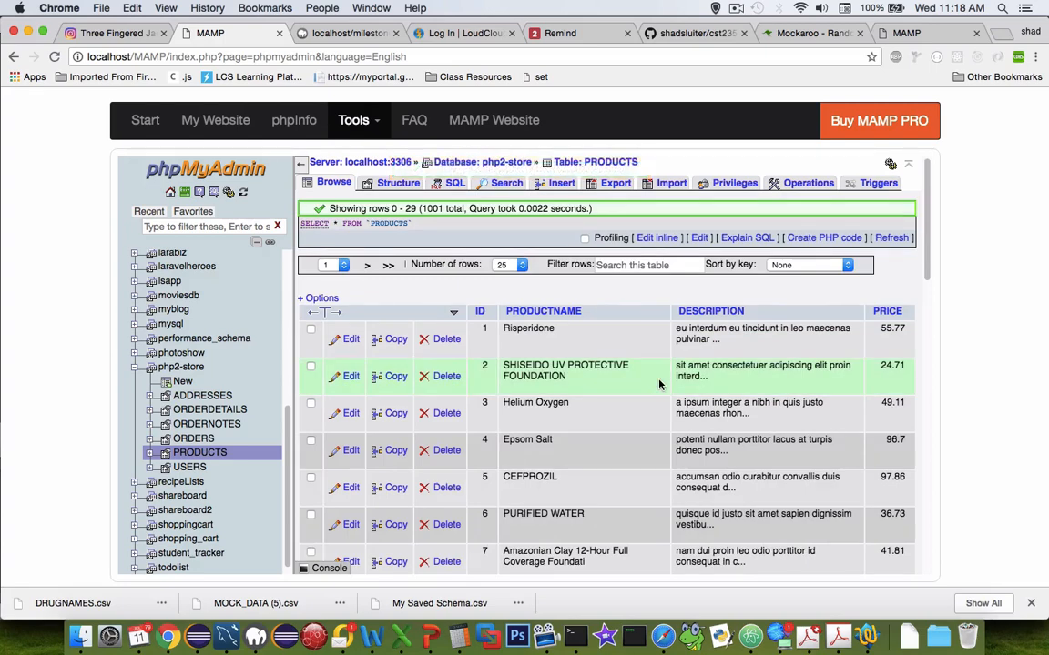
Step: Review the ADDRESSES table's columns, then return to the DRUGNAMES schema in Mockaroo
{"action": "left_click", "coordinate": [201, 395]}
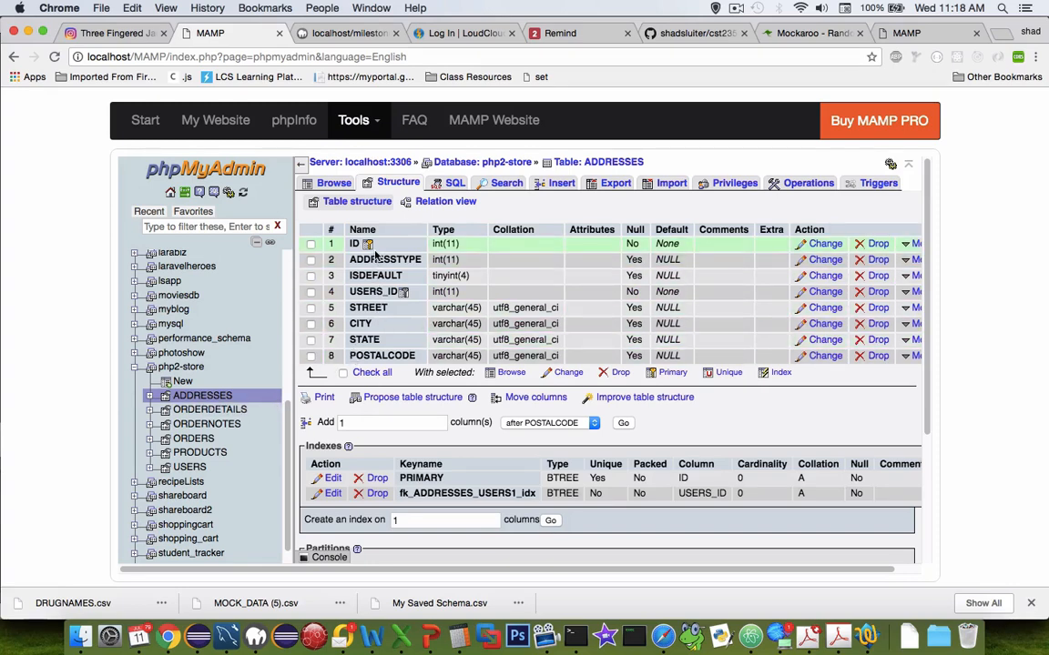
{"action": "left_click", "coordinate": [801, 33]}
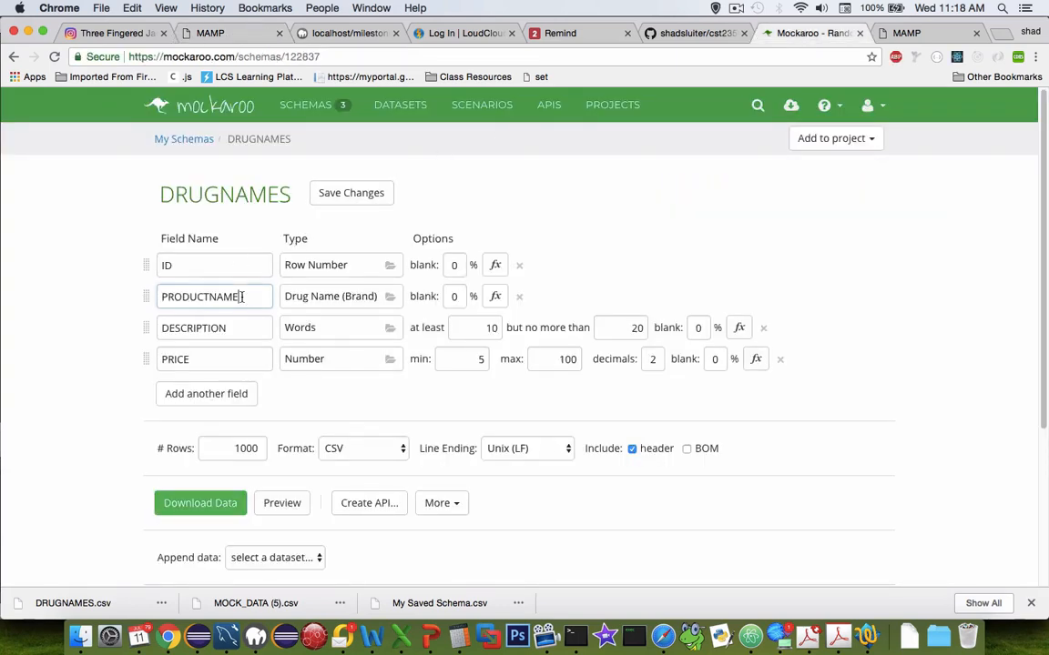
Step: Rename PRODUCTNAME to ADDRESSTYPE as a Formula field with 1
{"action": "left_click_drag", "start_coordinate": [240, 297], "coordinate": [148, 297]}
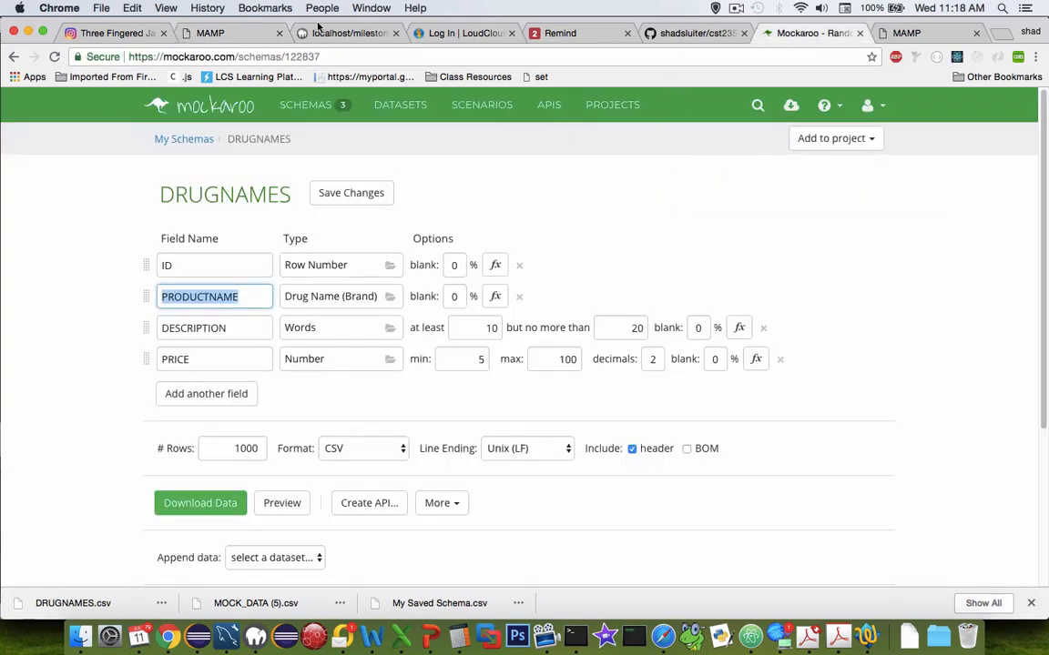
{"action": "left_click", "coordinate": [223, 33]}
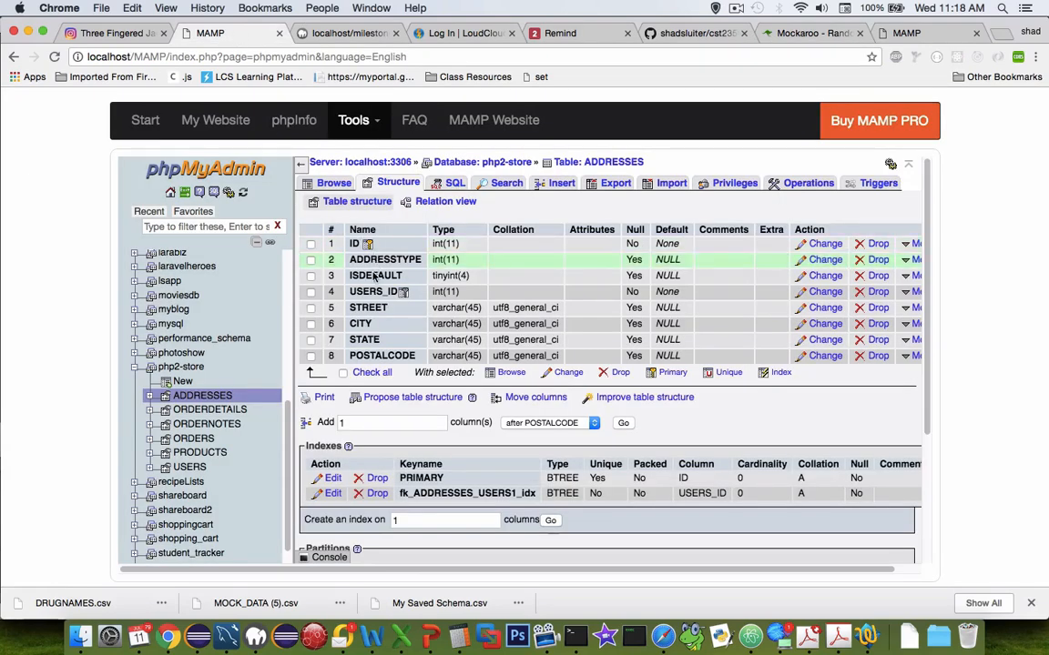
{"action": "left_click", "coordinate": [901, 33]}
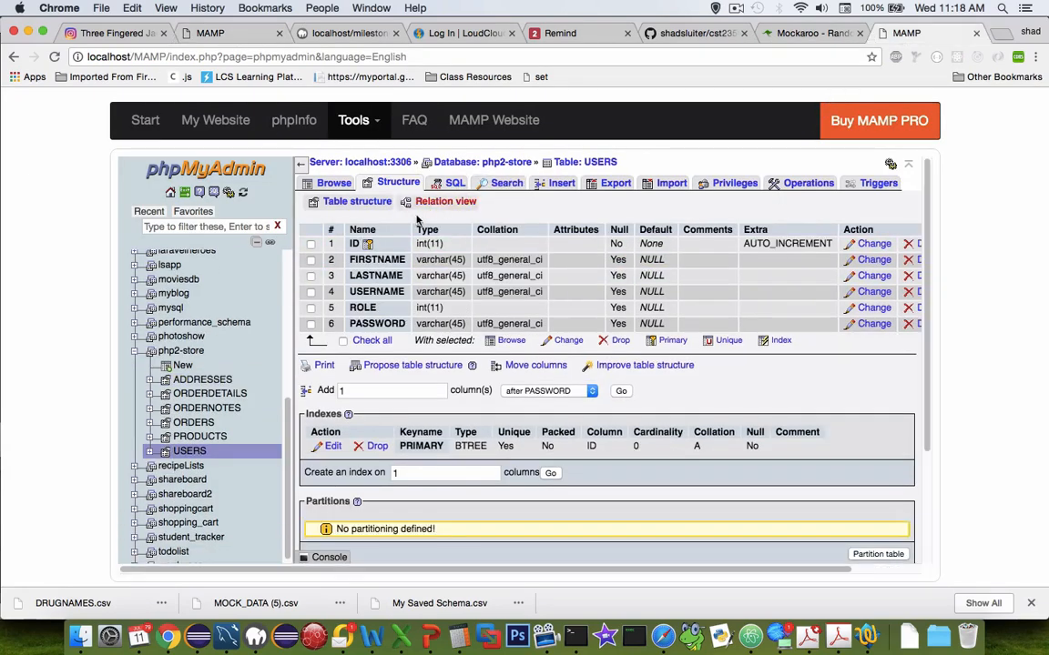
{"action": "left_click", "coordinate": [801, 33]}
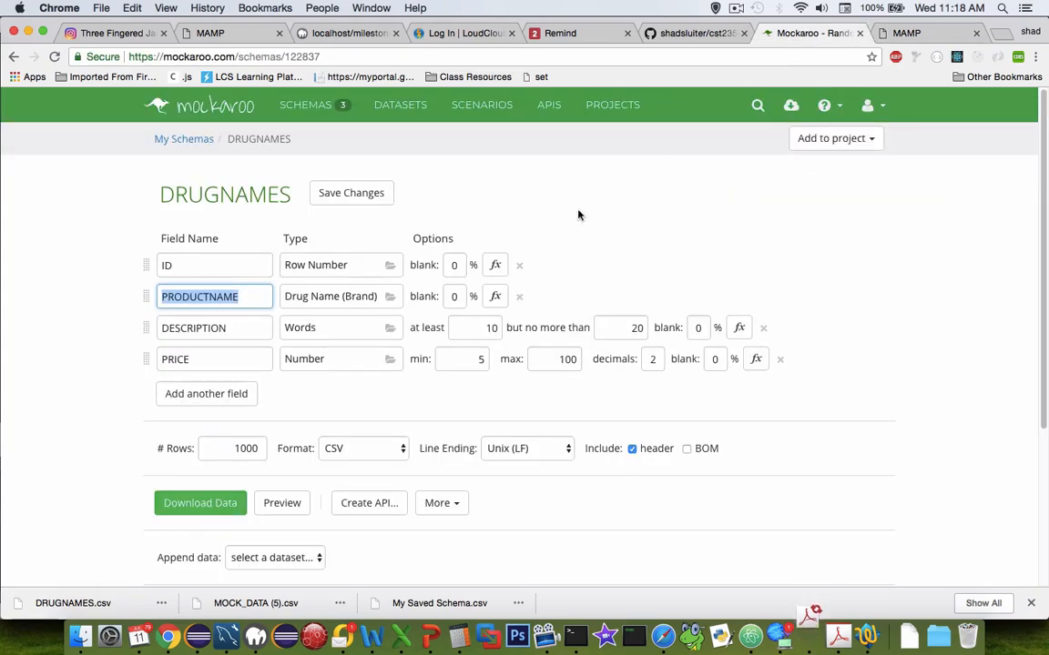
{"action": "type", "text": "ADDRESS"}
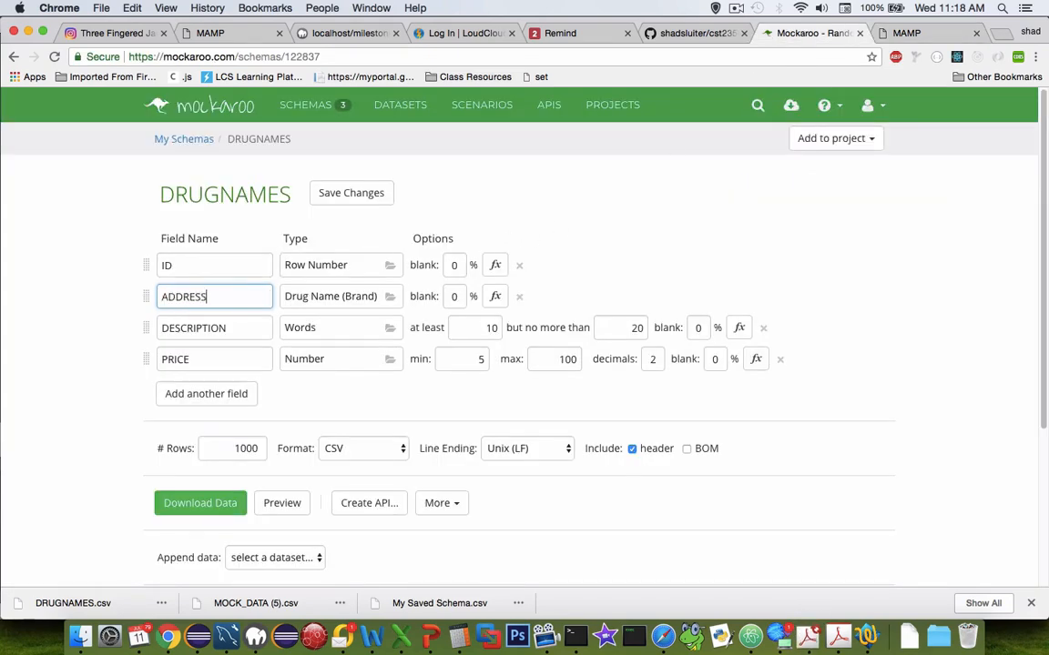
{"action": "type", "text": "TYPE"}
{"action": "left_click", "coordinate": [382, 295]}
{"action": "scroll", "coordinate": [381, 291], "scroll_direction": "down", "scroll_amount": 5}
{"action": "scroll", "coordinate": [382, 292], "scroll_direction": "down", "scroll_amount": 5}
{"action": "scroll", "coordinate": [381, 292], "scroll_direction": "down", "scroll_amount": 3}
{"action": "scroll", "coordinate": [425, 330], "scroll_direction": "down", "scroll_amount": 3}
{"action": "scroll", "coordinate": [425, 331], "scroll_direction": "down", "scroll_amount": 2}
{"action": "scroll", "coordinate": [425, 330], "scroll_direction": "down", "scroll_amount": 2}
{"action": "scroll", "coordinate": [364, 346], "scroll_direction": "down", "scroll_amount": 2}
{"action": "left_click", "coordinate": [326, 356]}
{"action": "left_click", "coordinate": [460, 295]}
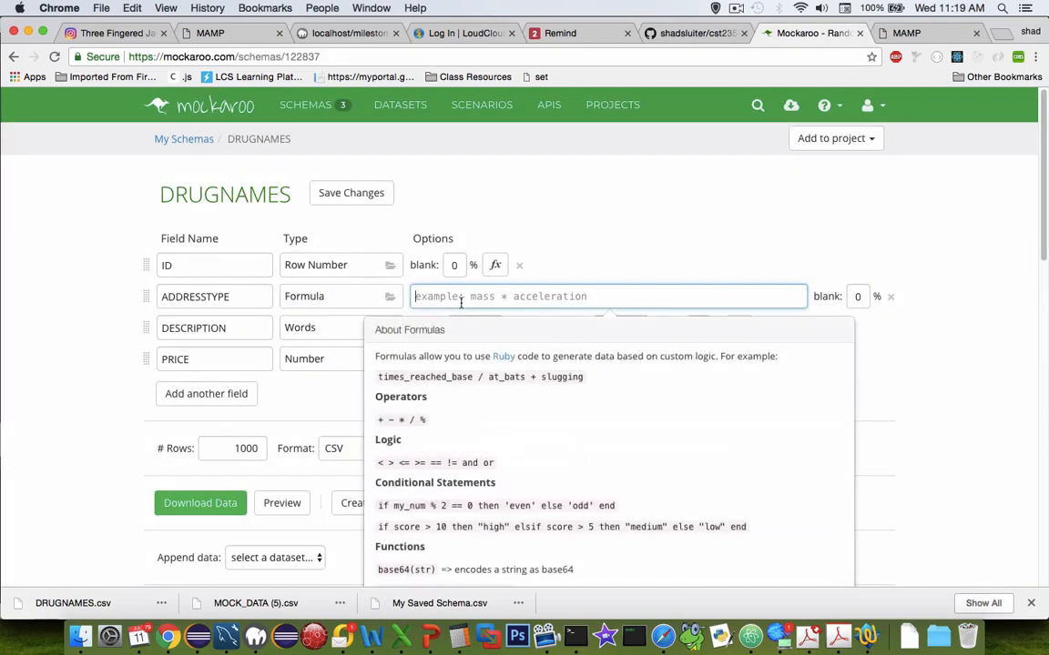
{"action": "type", "text": "1"}
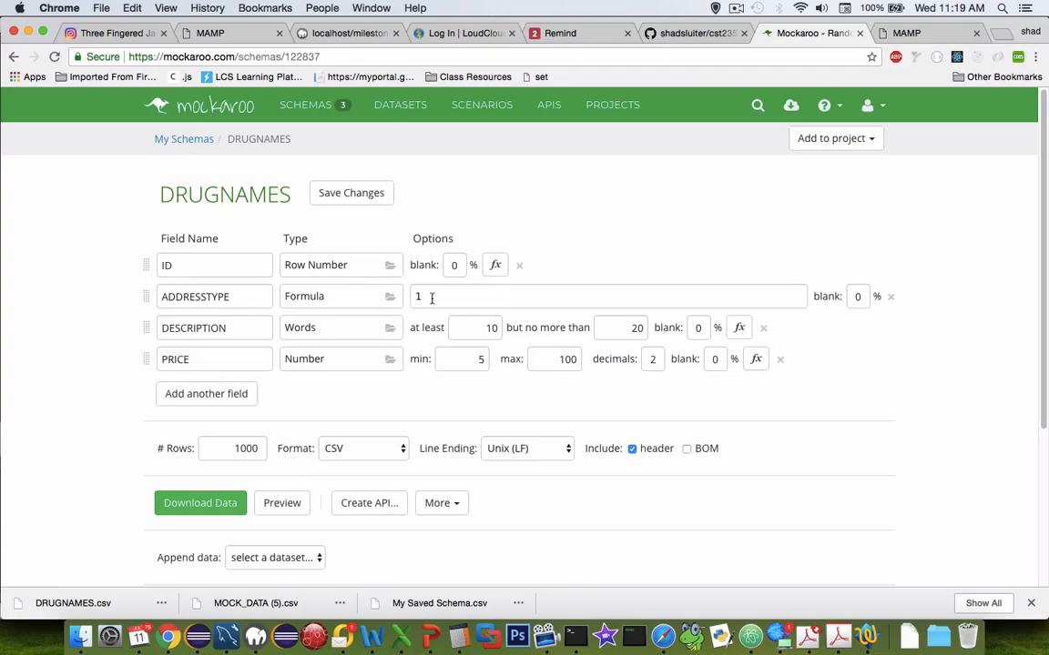
Step: Rename DESCRIPTION to ISDEFAULT as a Formula field with 1
{"action": "double_click", "coordinate": [226, 329]}
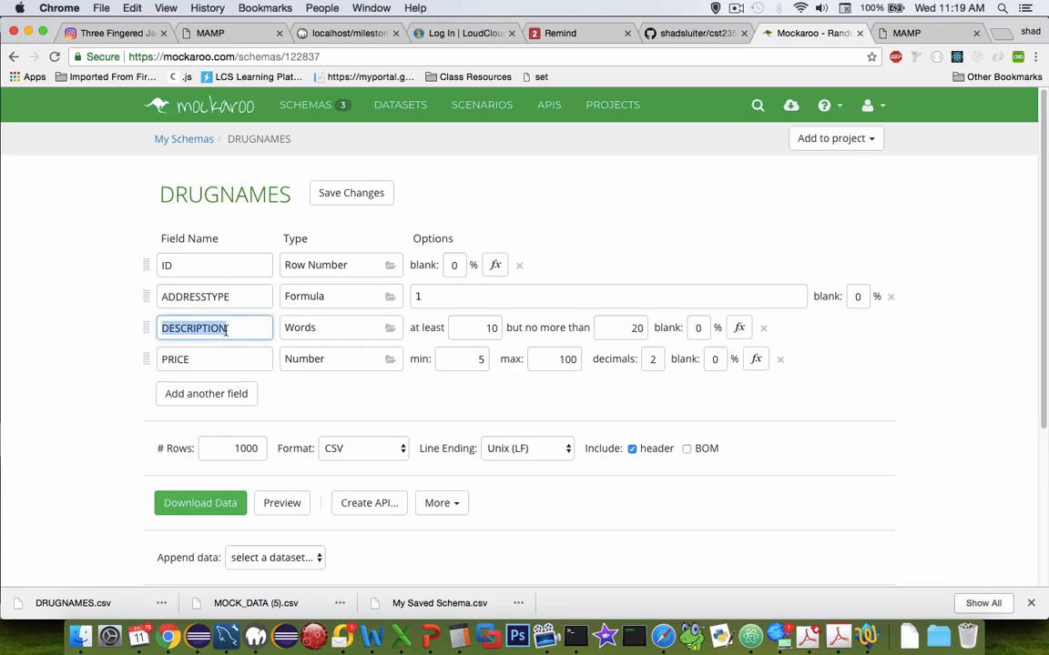
{"action": "key", "text": "BackSpace"}
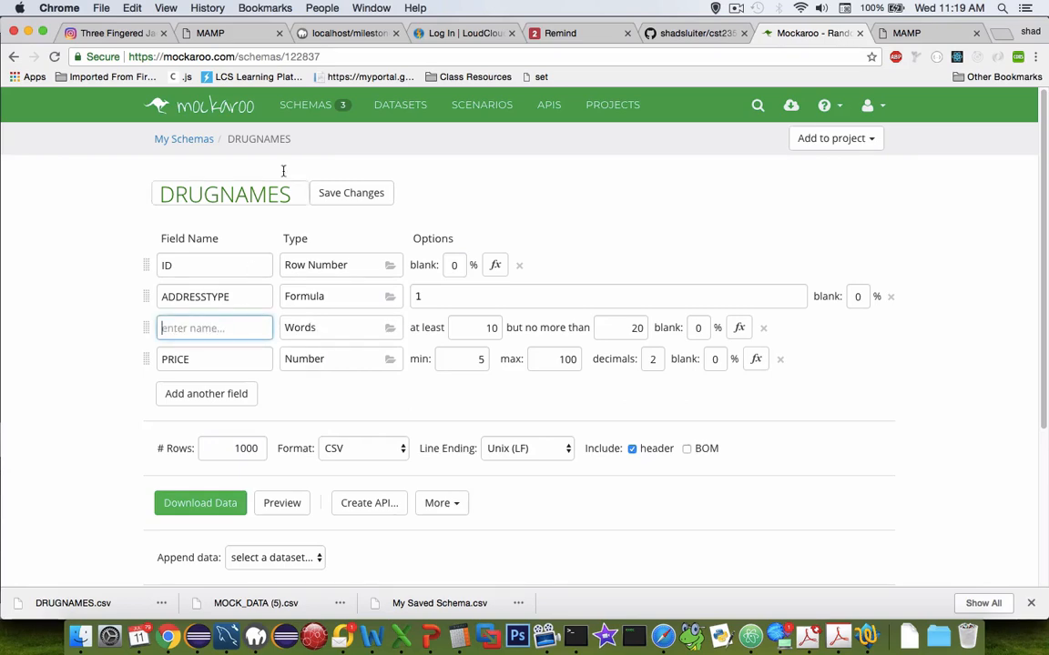
{"action": "left_click", "coordinate": [218, 33]}
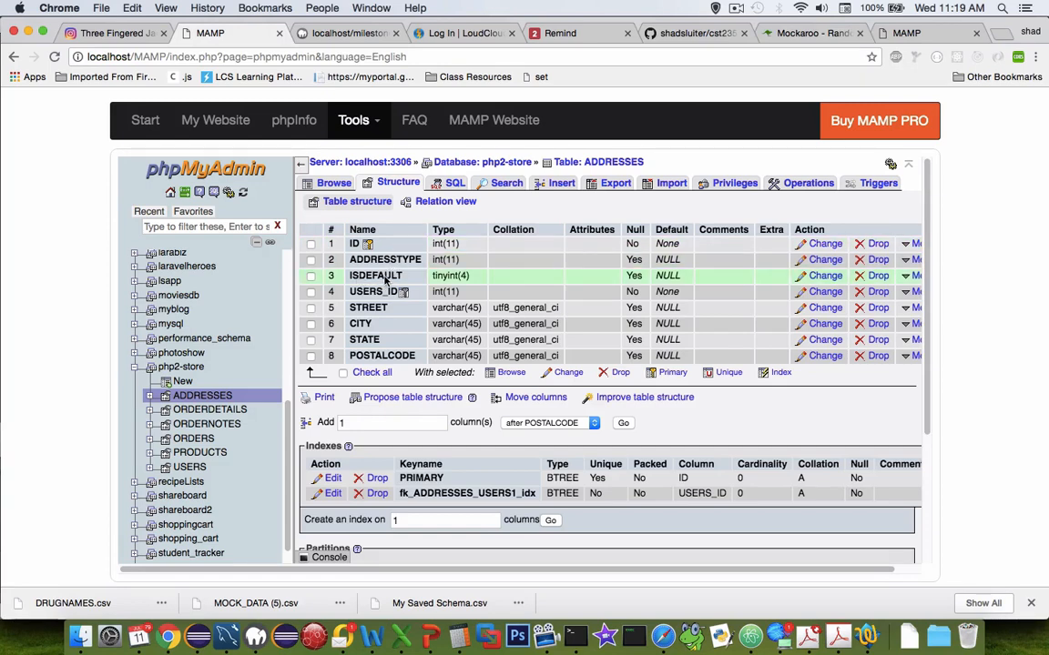
{"action": "left_click", "coordinate": [812, 33]}
{"action": "type", "text": "ISDE"}
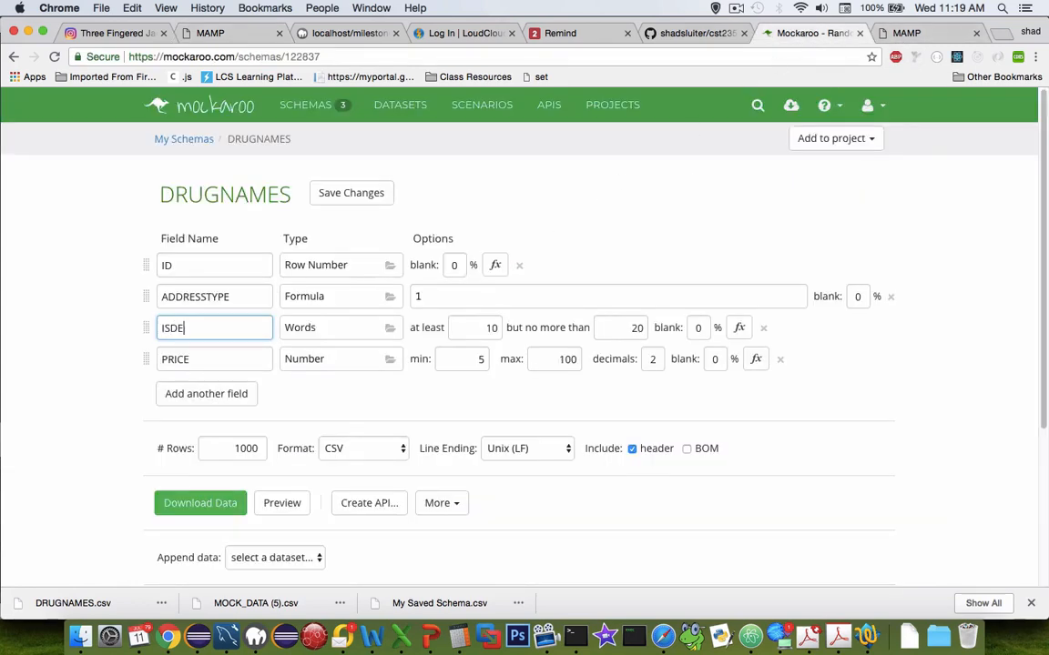
{"action": "key", "text": "BackSpace"}
{"action": "key", "text": "BackSpace"}
{"action": "type", "text": "A"}
{"action": "left_click", "coordinate": [338, 327]}
{"action": "left_click", "coordinate": [314, 331]}
{"action": "left_click", "coordinate": [473, 328]}
{"action": "type", "text": "1"}
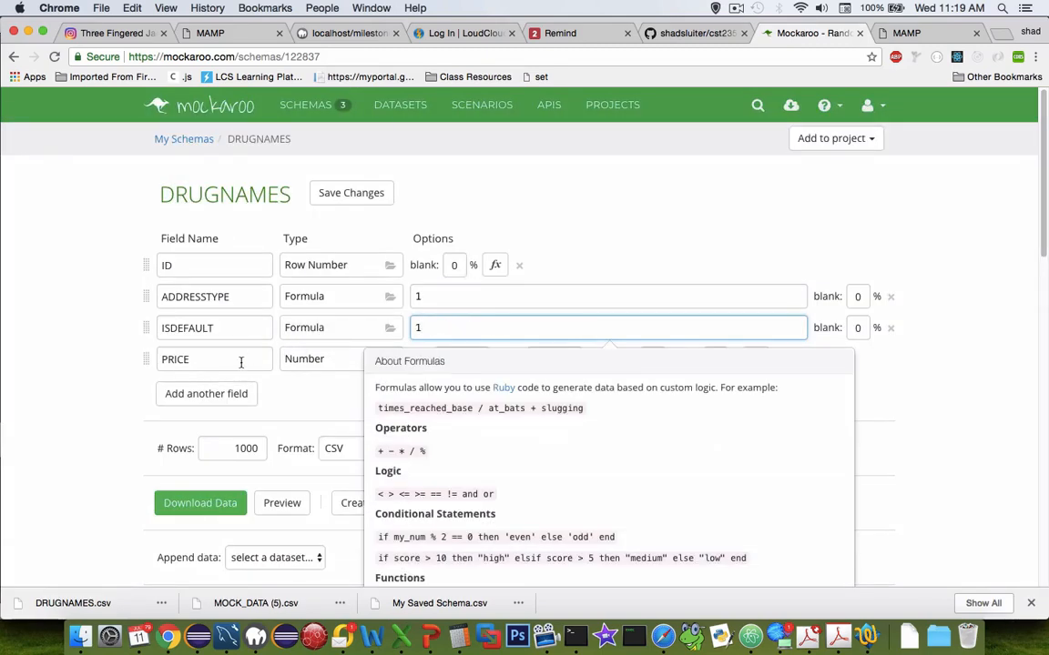
Step: Rename PRICE to USERS_ID and make it a Row Number
{"action": "double_click", "coordinate": [241, 362]}
{"action": "key", "text": "BackSpace"}
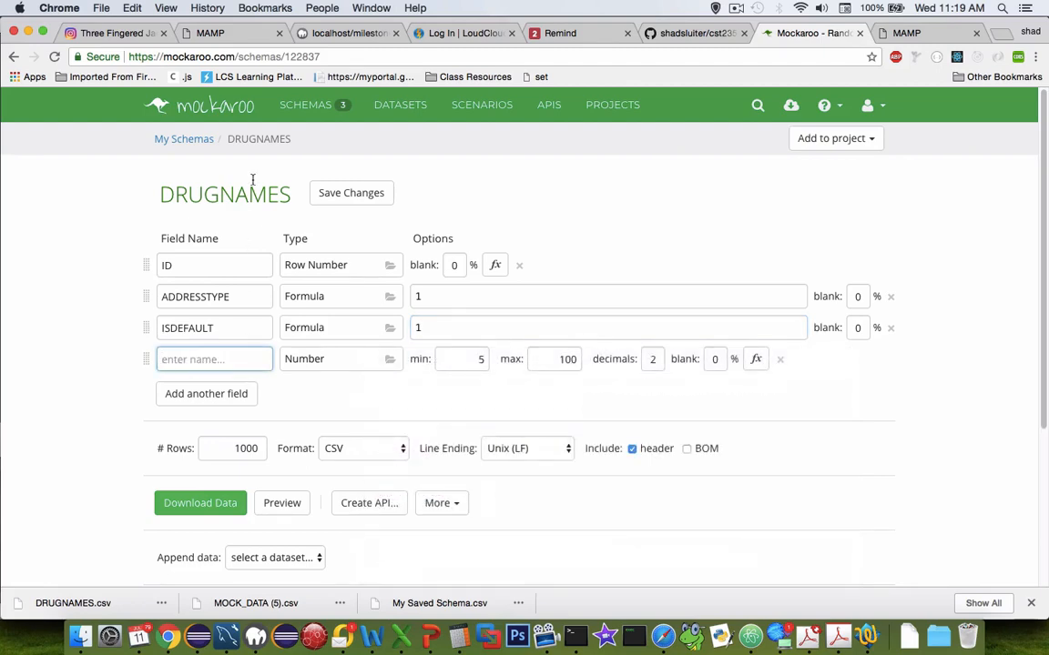
{"action": "left_click", "coordinate": [210, 33]}
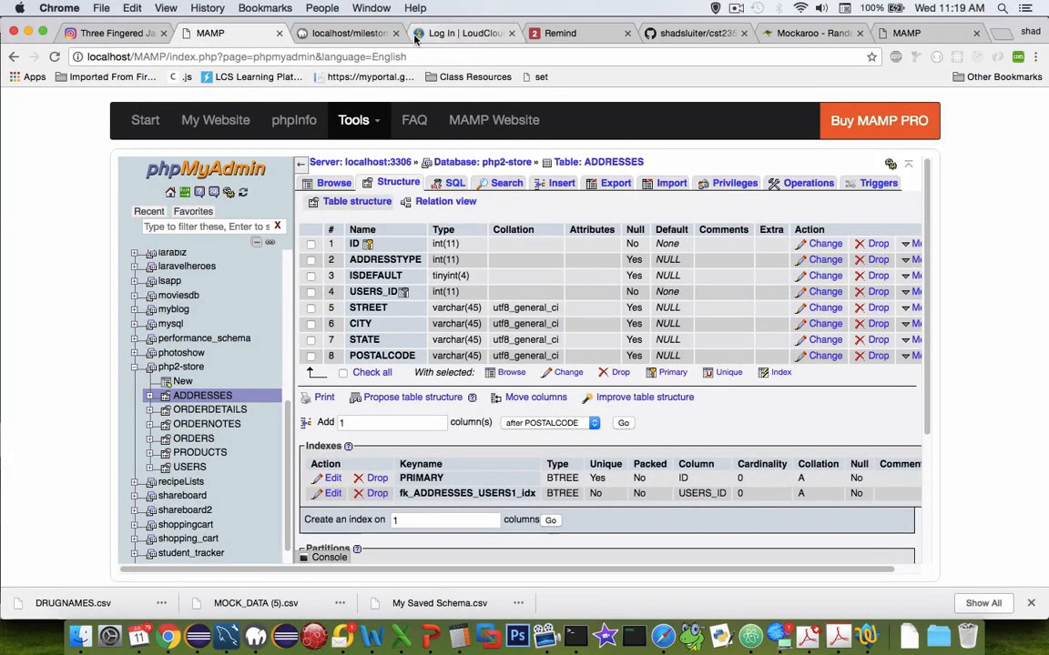
{"action": "left_click", "coordinate": [801, 33]}
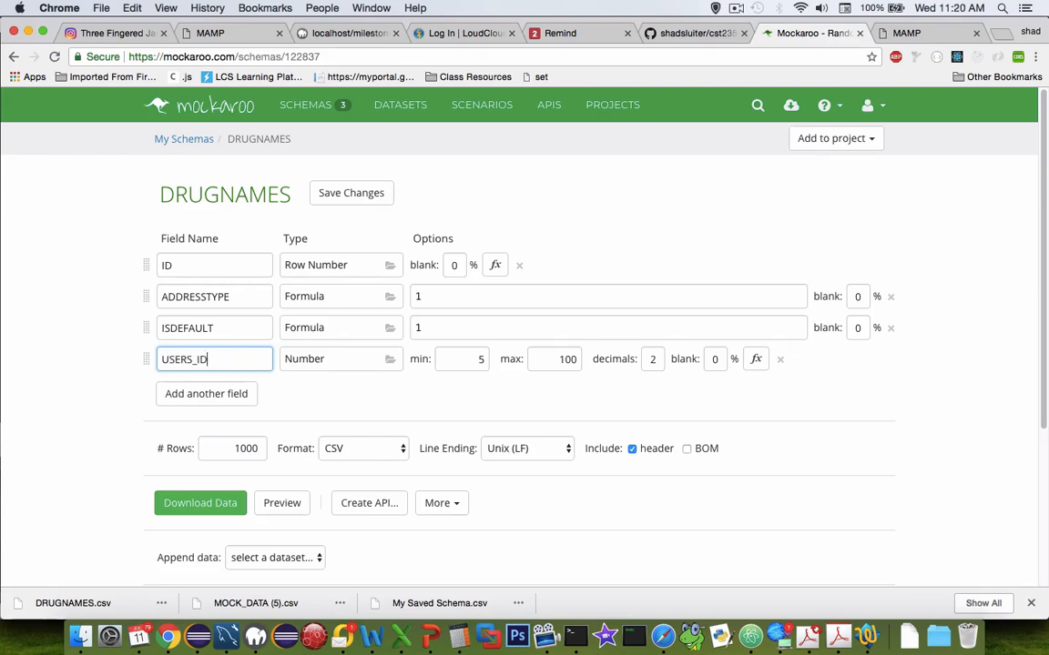
{"action": "left_click", "coordinate": [312, 361]}
{"action": "type", "text": "R"}
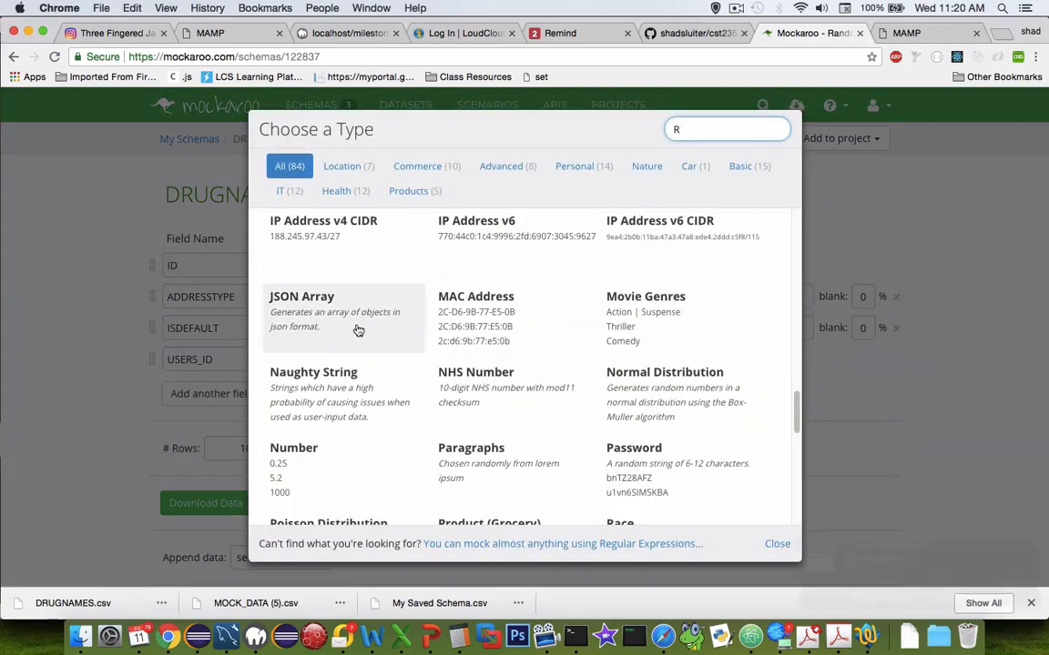
{"action": "type", "text": "OW"}
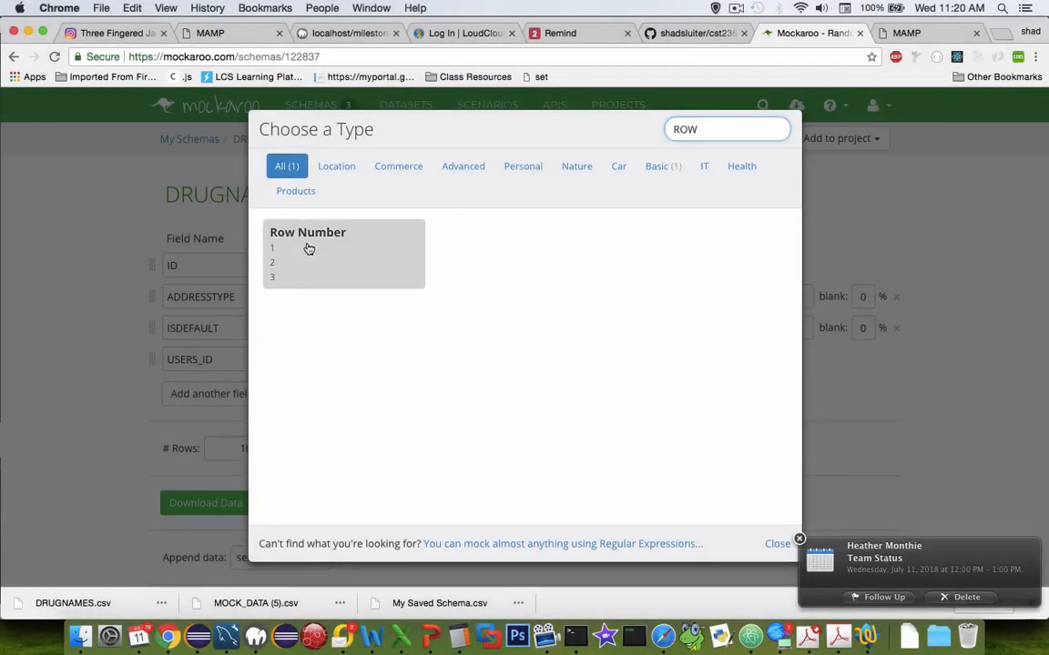
{"action": "left_click", "coordinate": [310, 255]}
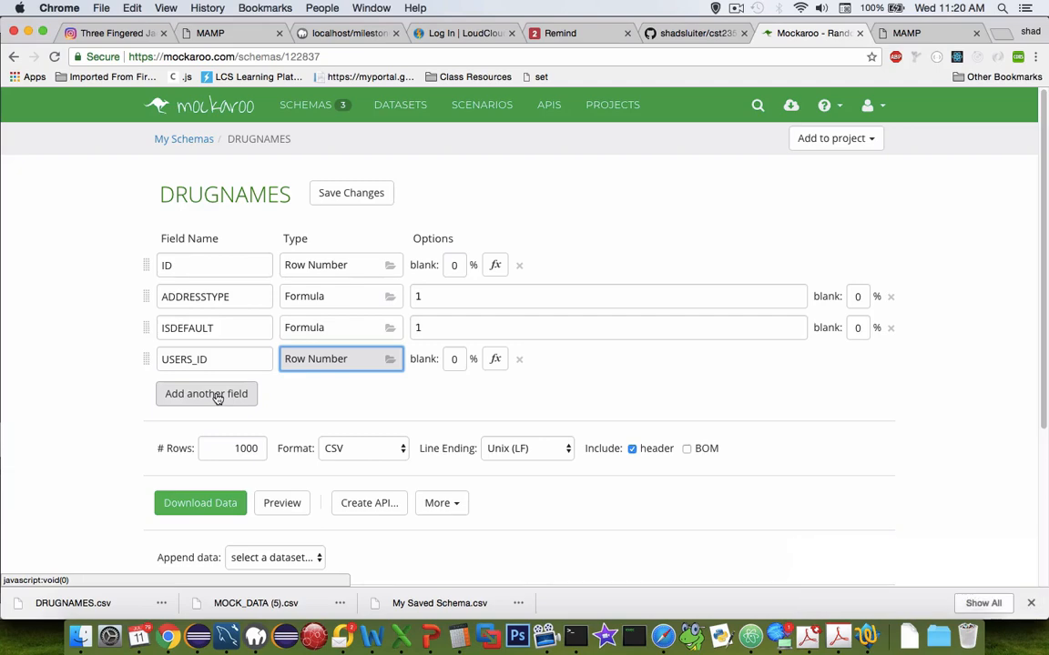
Step: Add STREET, CITY, STATE and POSTALCODE fields after checking the ADDRESSES columns
{"action": "left_click", "coordinate": [227, 33]}
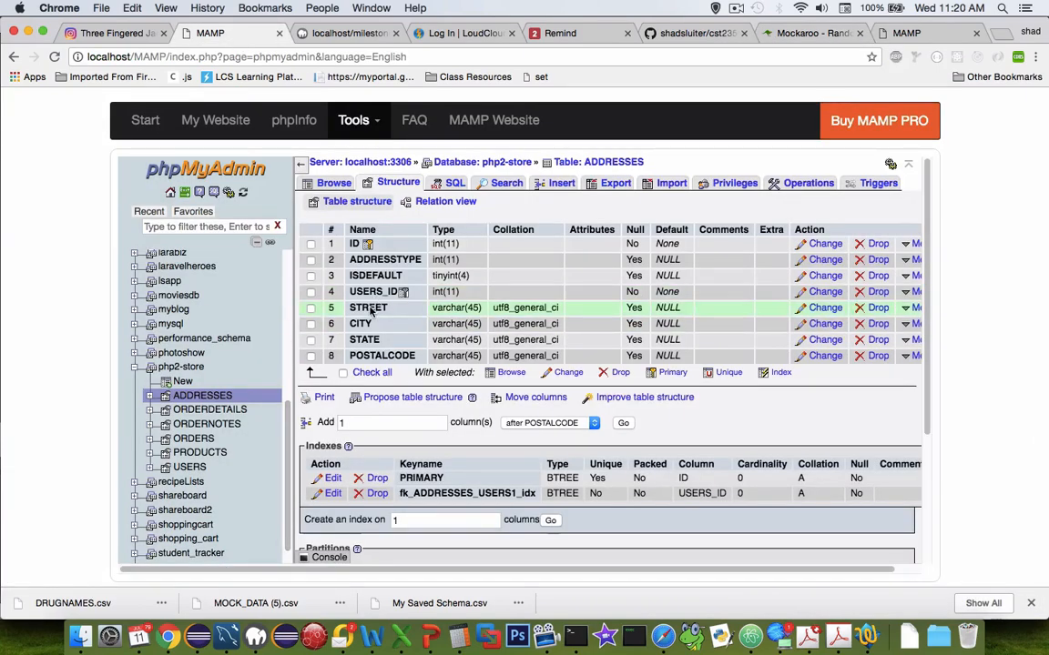
{"action": "left_click", "coordinate": [348, 33]}
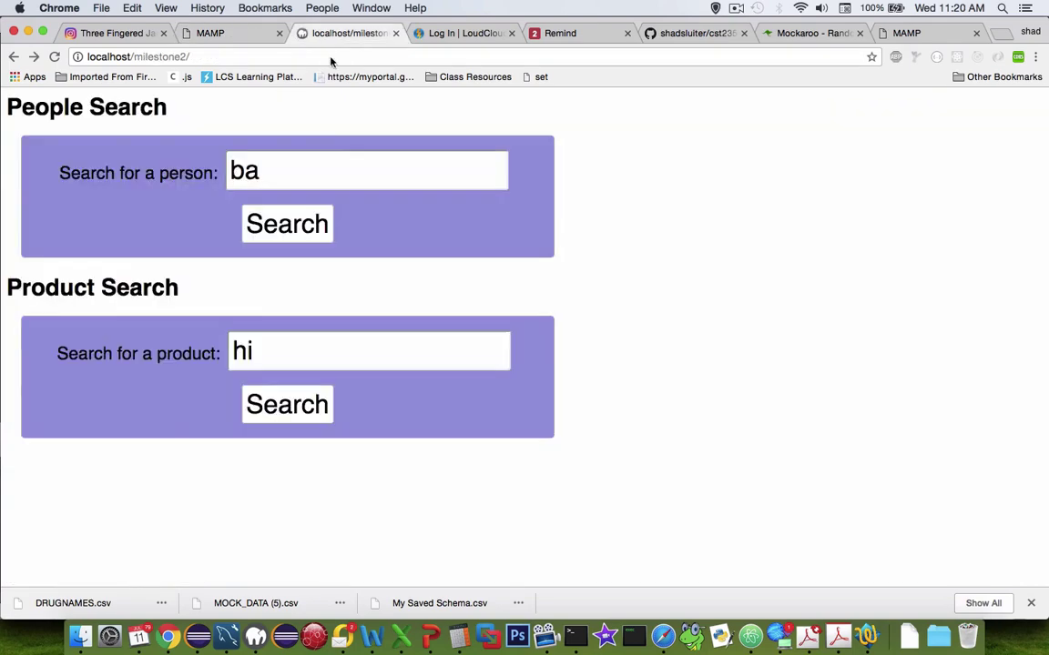
{"action": "left_click", "coordinate": [228, 32]}
{"action": "left_click", "coordinate": [813, 33]}
{"action": "left_click", "coordinate": [205, 426]}
{"action": "type", "text": "STREET"}
{"action": "left_click", "coordinate": [206, 425]}
{"action": "type", "text": "CITY"}
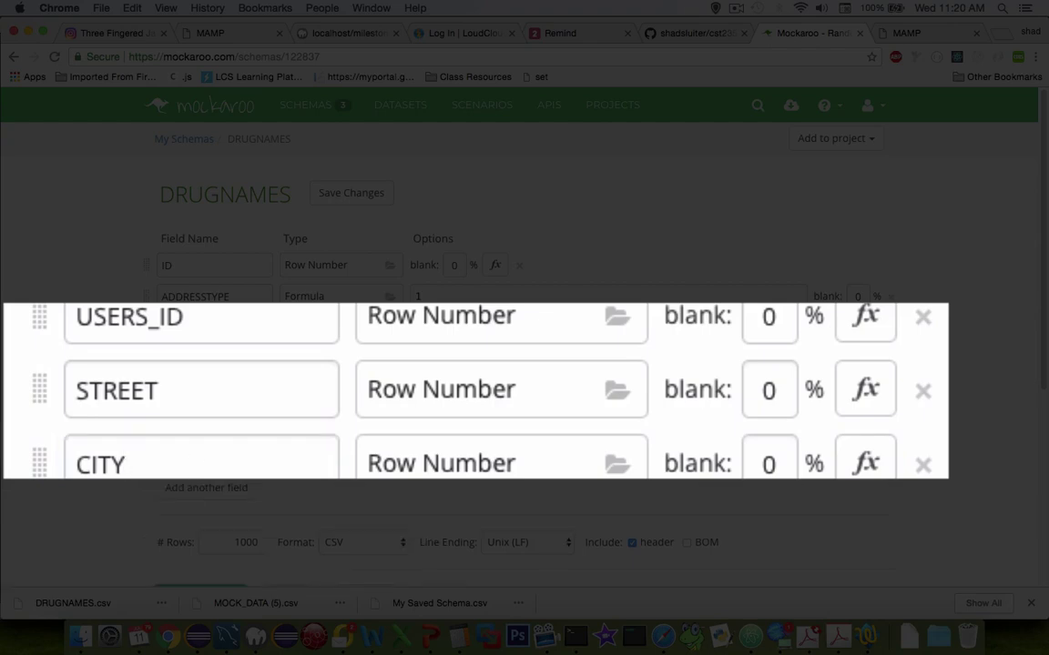
{"action": "left_click", "coordinate": [206, 487]}
{"action": "type", "text": "STATE"}
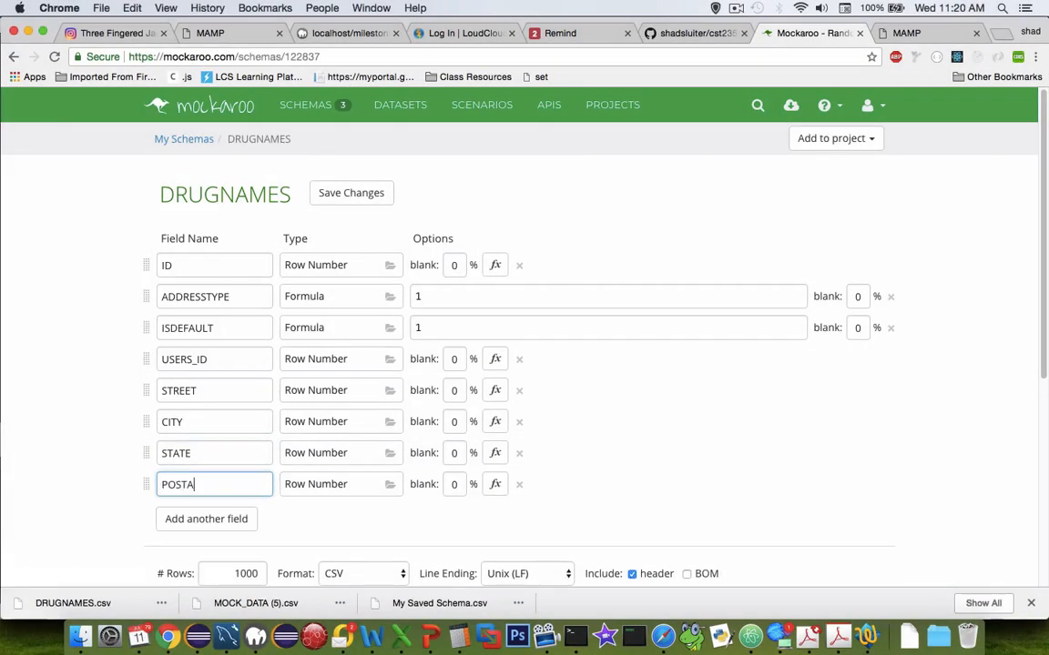
{"action": "type", "text": "DE"}
Step: Set STREET to Street Address, CITY to City and STATE to State
{"action": "left_click", "coordinate": [316, 391]}
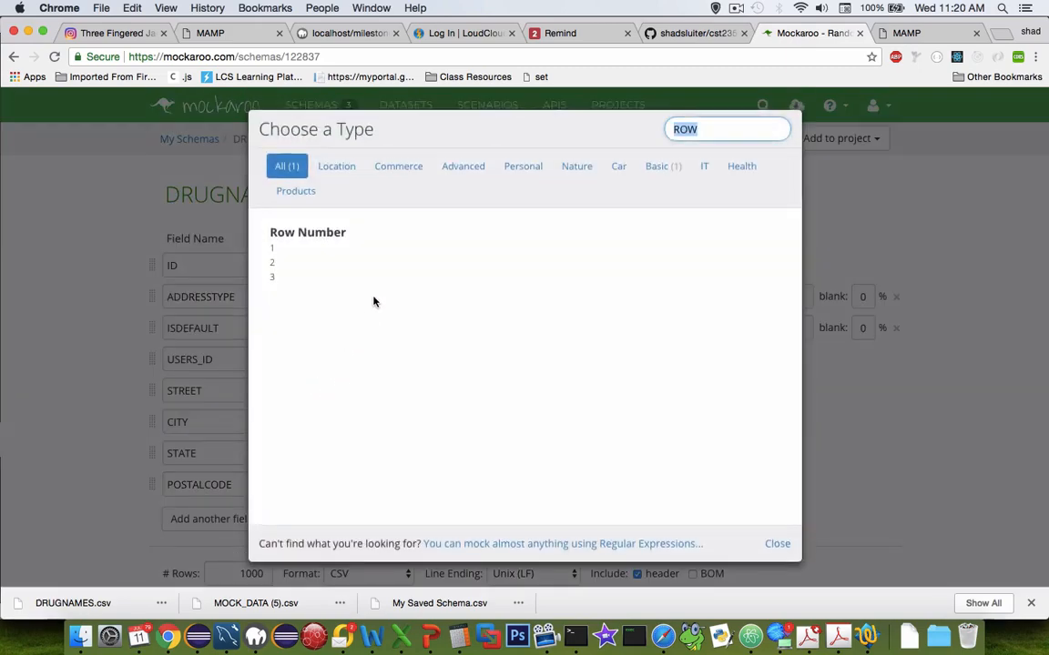
{"action": "type", "text": "STREET"}
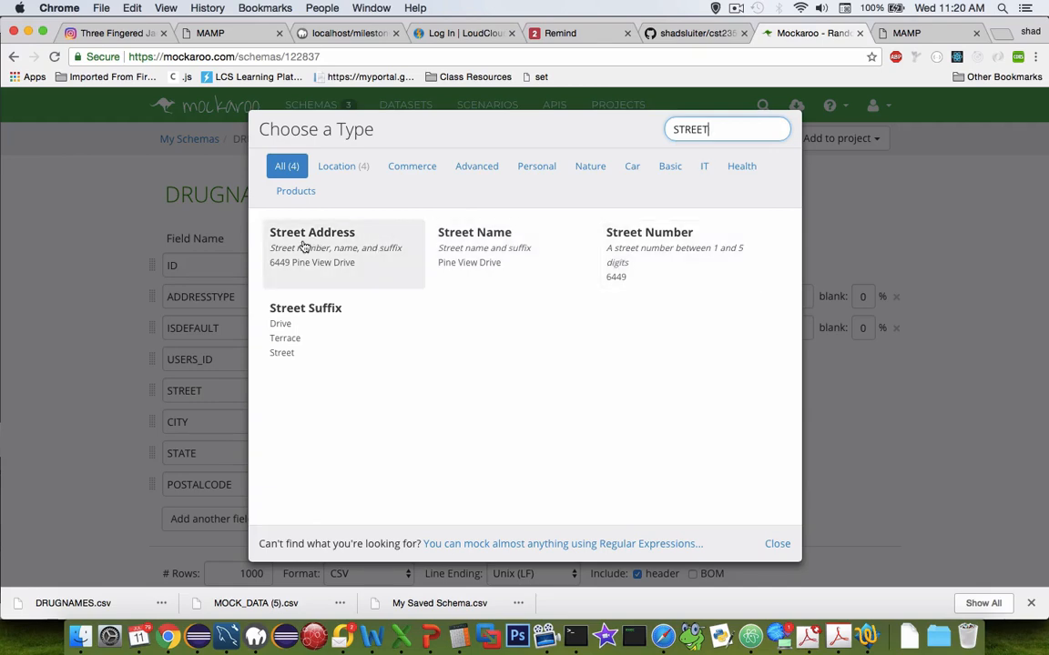
{"action": "left_click", "coordinate": [303, 245]}
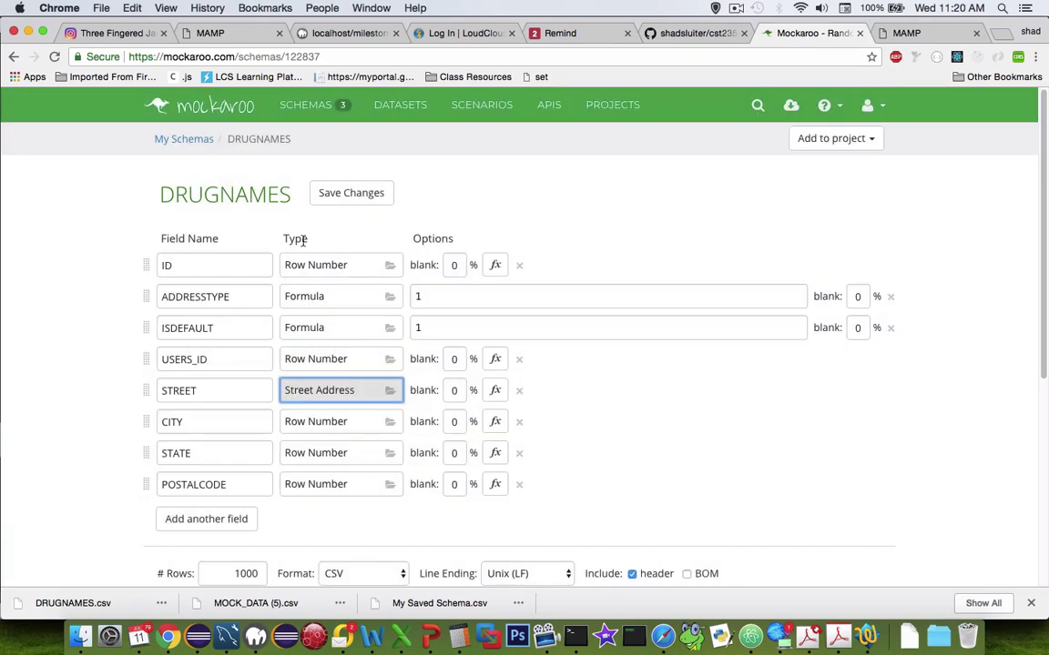
{"action": "left_click", "coordinate": [316, 421]}
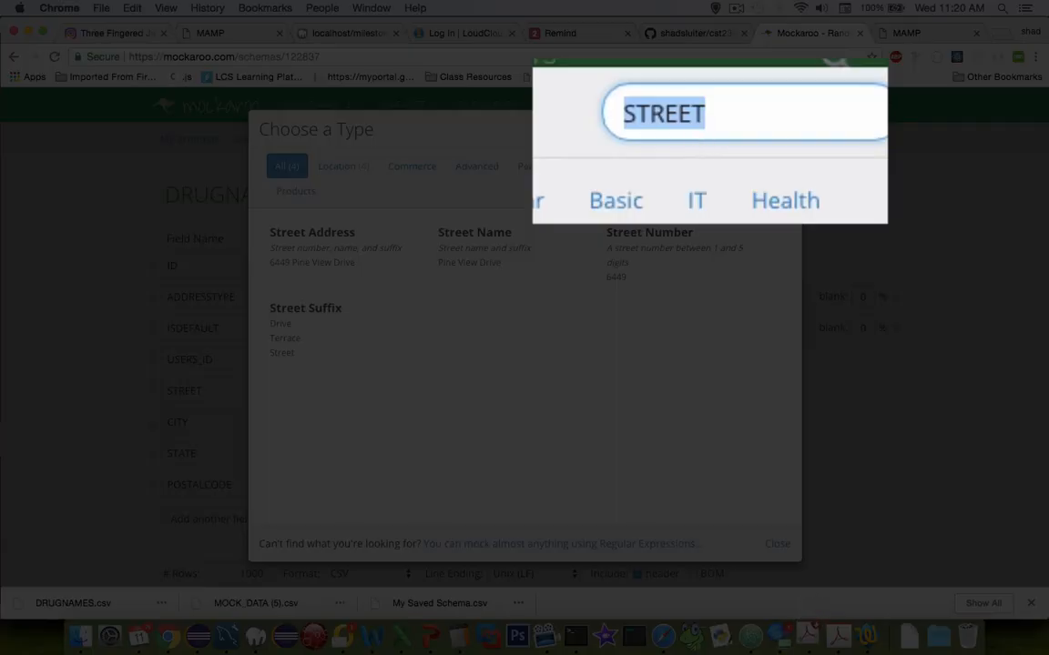
{"action": "type", "text": "city"}
{"action": "left_click", "coordinate": [304, 246]}
{"action": "left_click", "coordinate": [307, 455]}
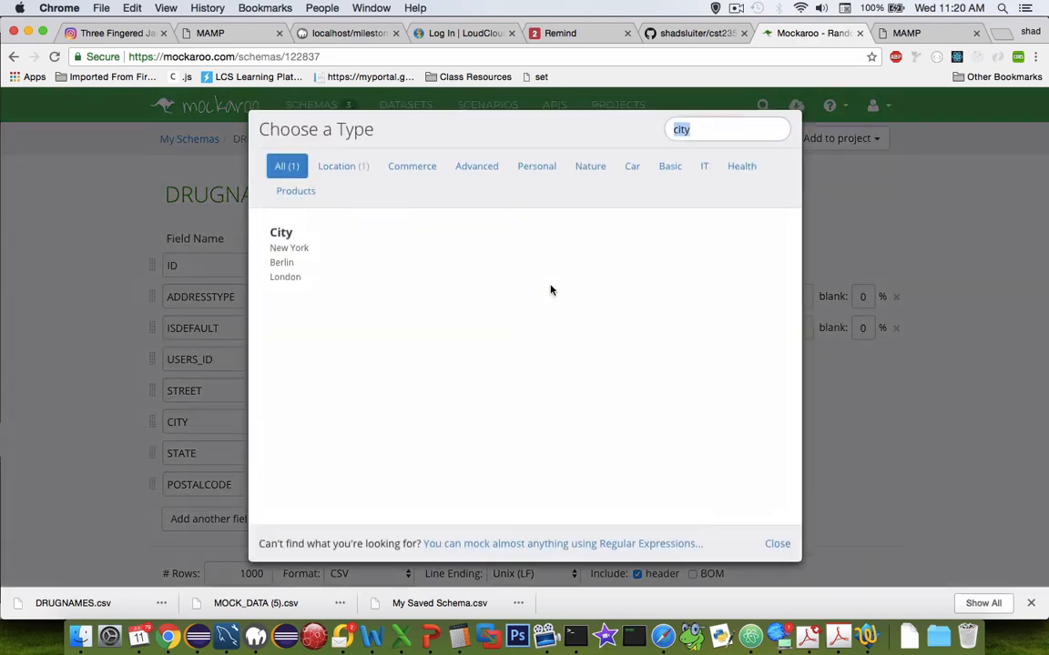
{"action": "type", "text": "state"}
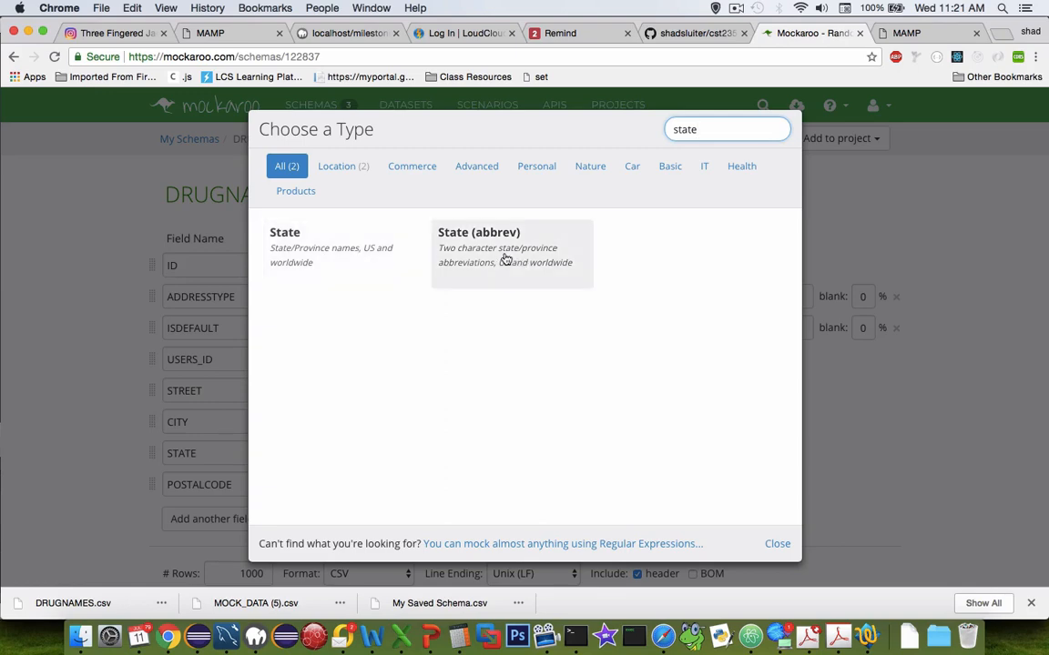
{"action": "left_click", "coordinate": [308, 248]}
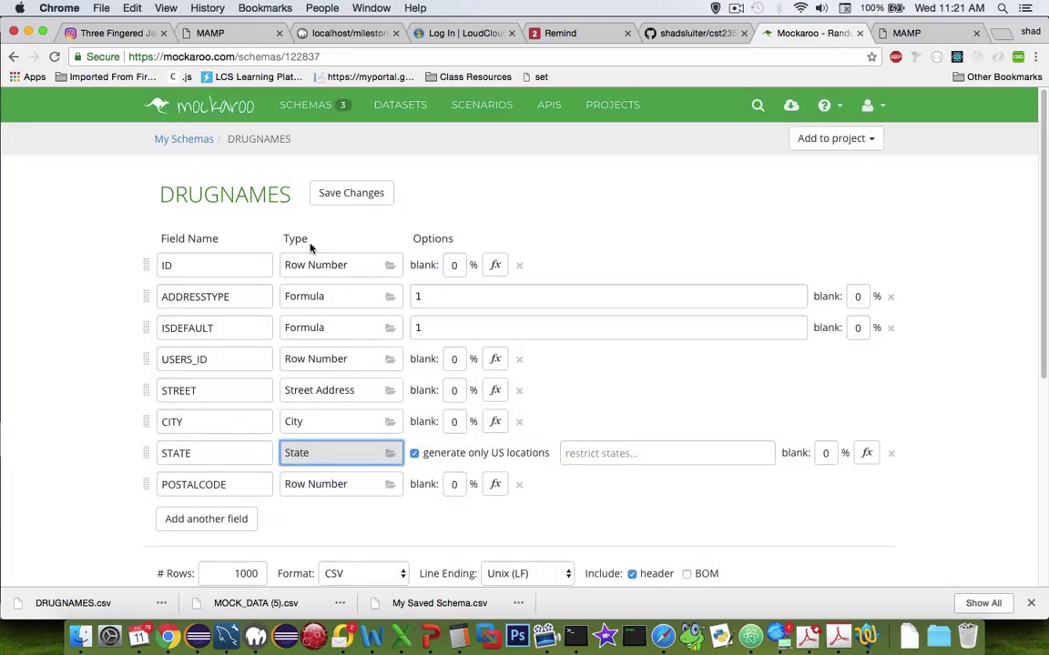
Step: Set POSTALCODE to Postal Code, allow non-US states, and preview the address rows
{"action": "left_click", "coordinate": [328, 484]}
{"action": "type", "text": "pos"}
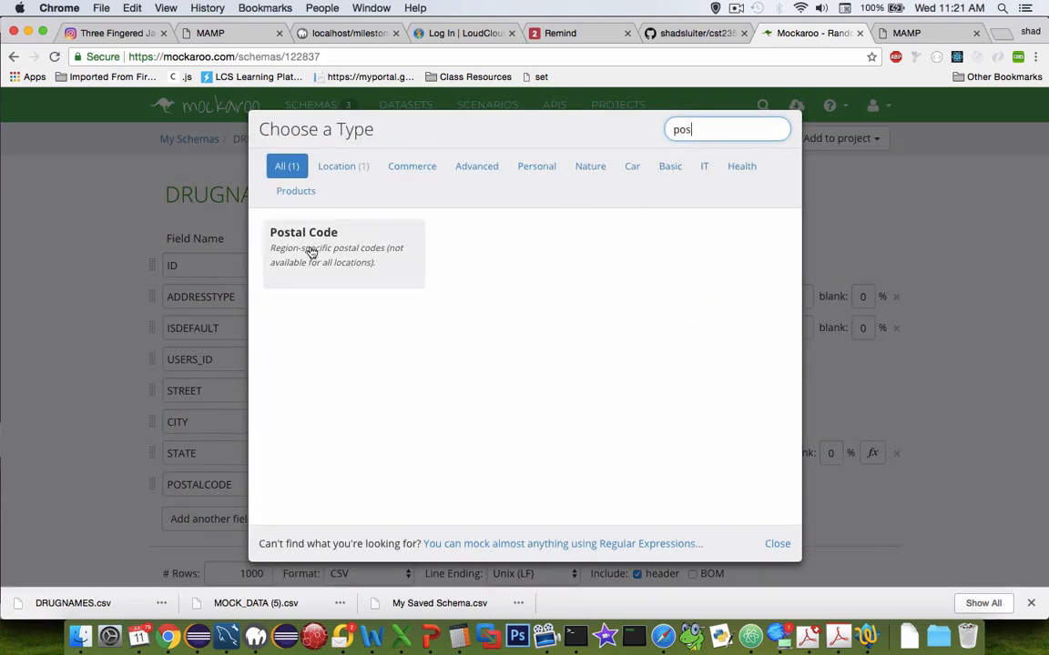
{"action": "left_click", "coordinate": [309, 245]}
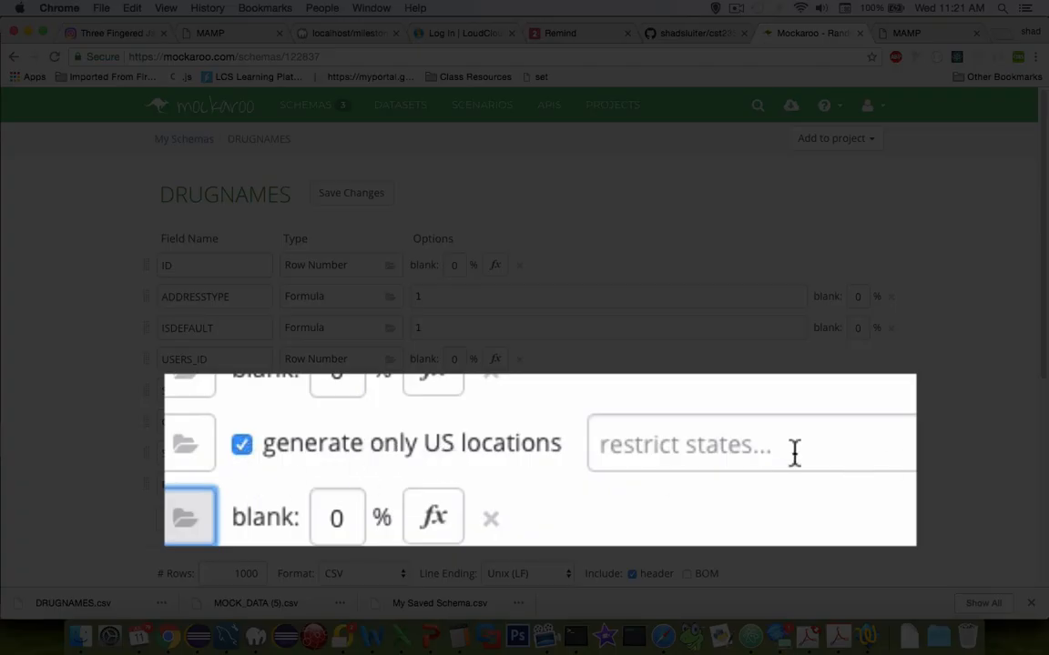
{"action": "left_click", "coordinate": [241, 444]}
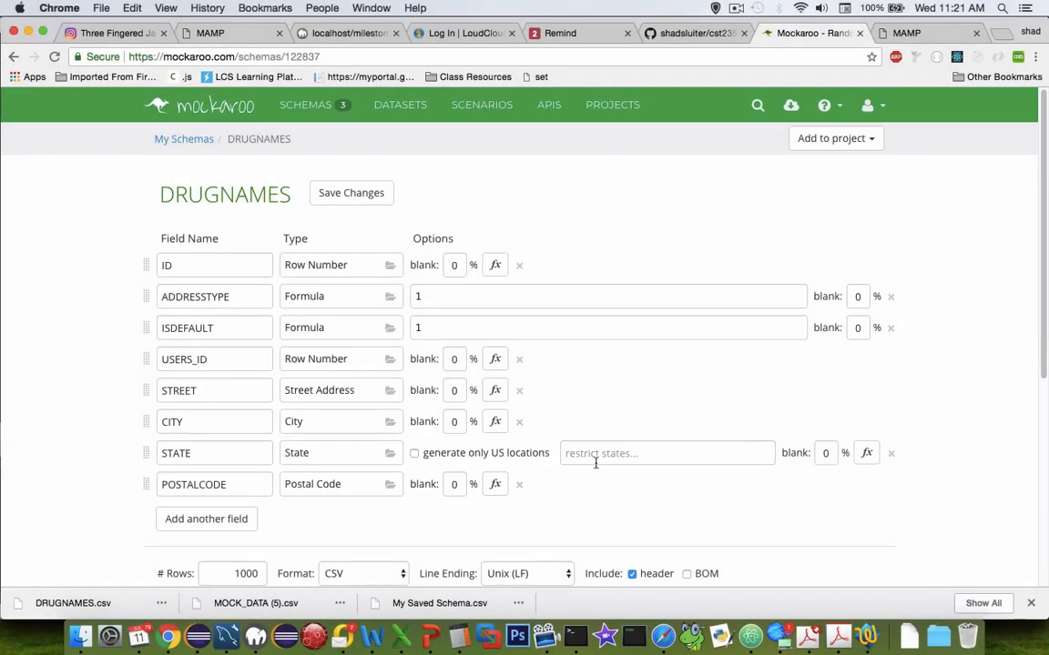
{"action": "scroll", "coordinate": [492, 471], "scroll_direction": "down", "scroll_amount": 3}
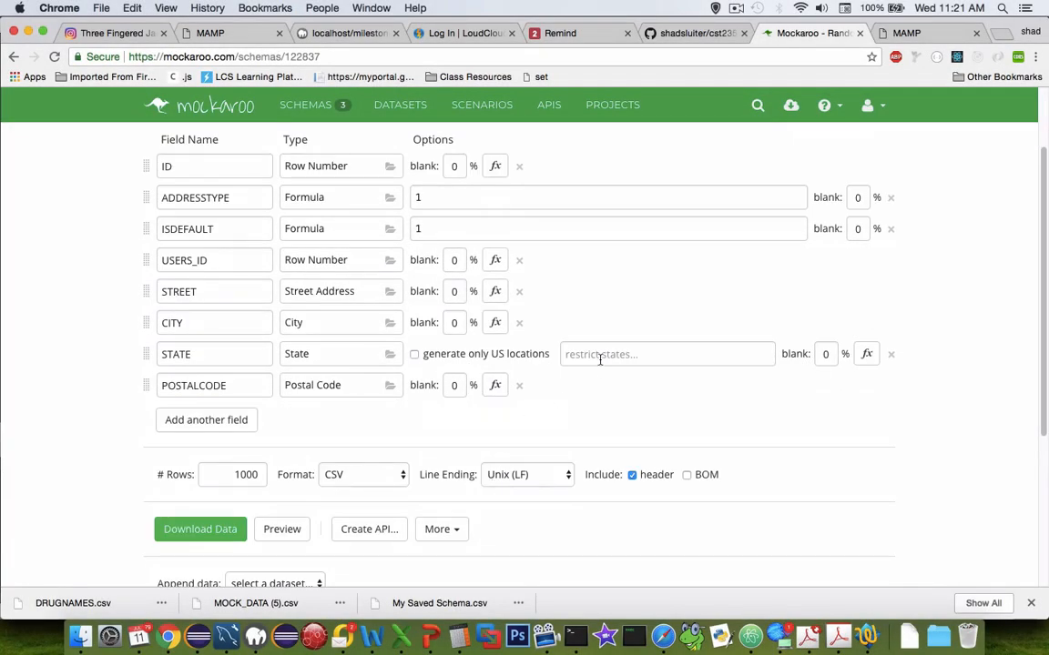
{"action": "left_click", "coordinate": [281, 528]}
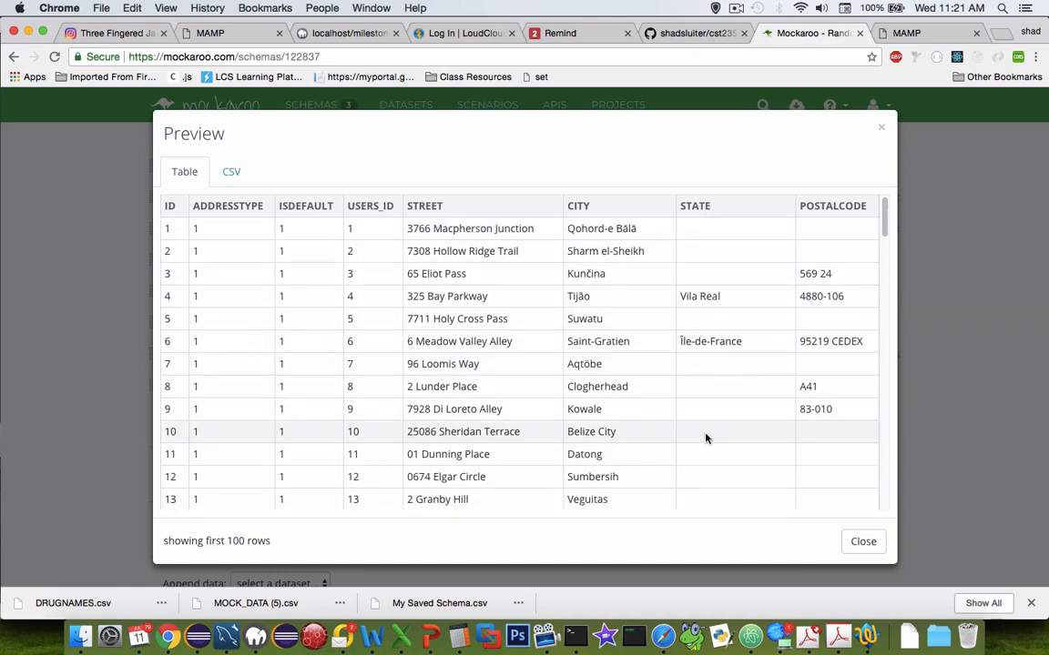
Step: Restrict states to US locations again and recheck the preview of generated rows
{"action": "left_click", "coordinate": [863, 540]}
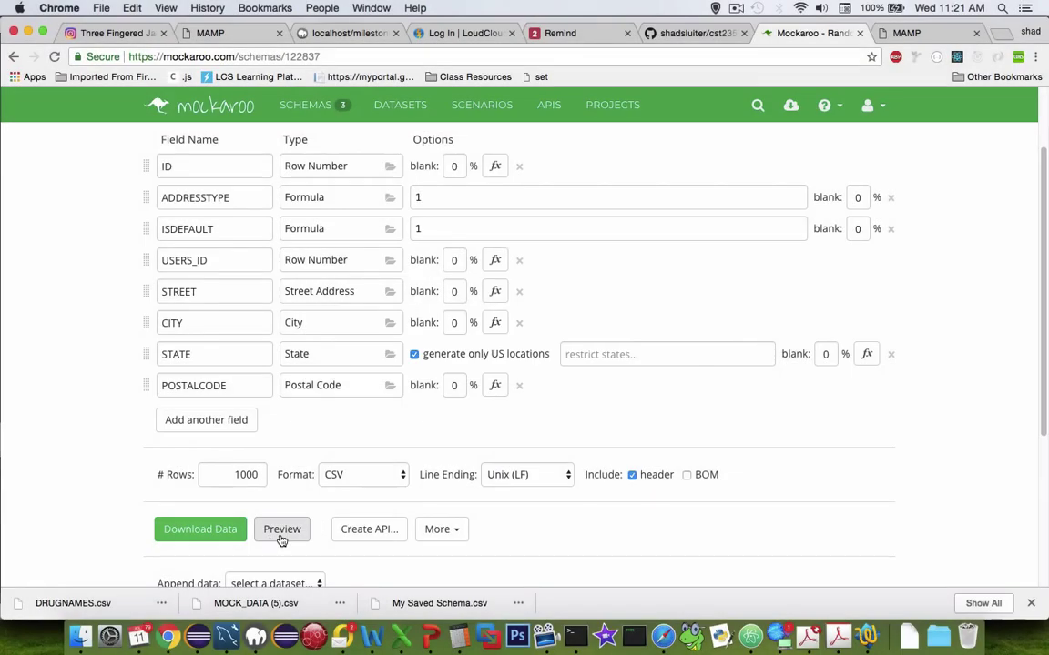
{"action": "left_click", "coordinate": [282, 537]}
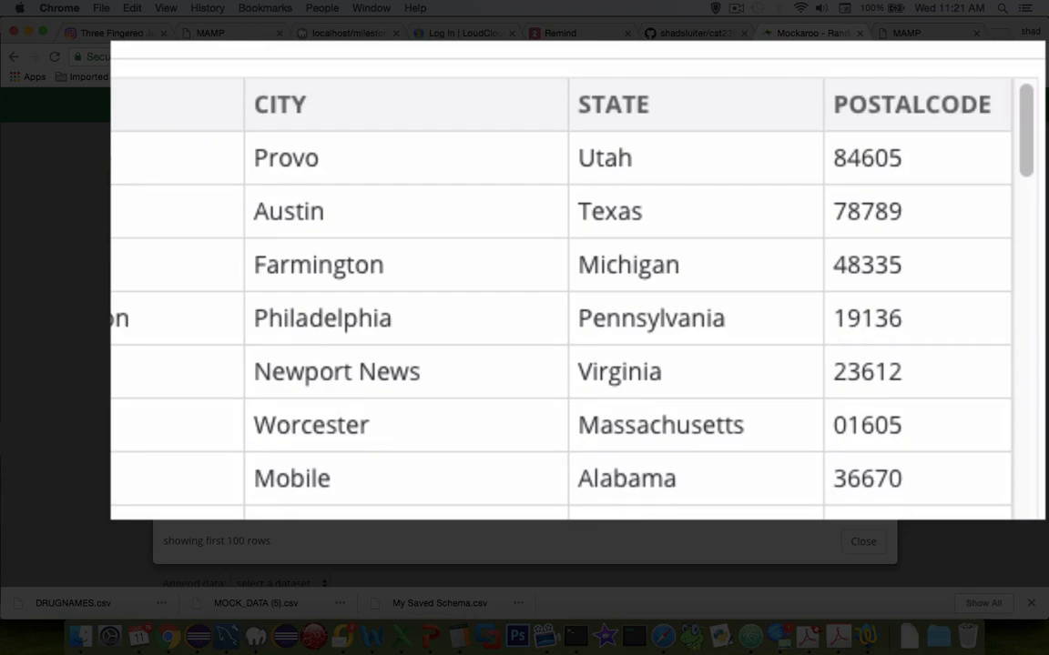
{"action": "scroll", "coordinate": [546, 301], "scroll_direction": "down", "scroll_amount": 10}
{"action": "scroll", "coordinate": [546, 301], "scroll_direction": "down", "scroll_amount": 10}
{"action": "scroll", "coordinate": [546, 300], "scroll_direction": "down", "scroll_amount": 8}
{"action": "scroll", "coordinate": [546, 300], "scroll_direction": "down", "scroll_amount": 4}
{"action": "key", "text": "Escape"}
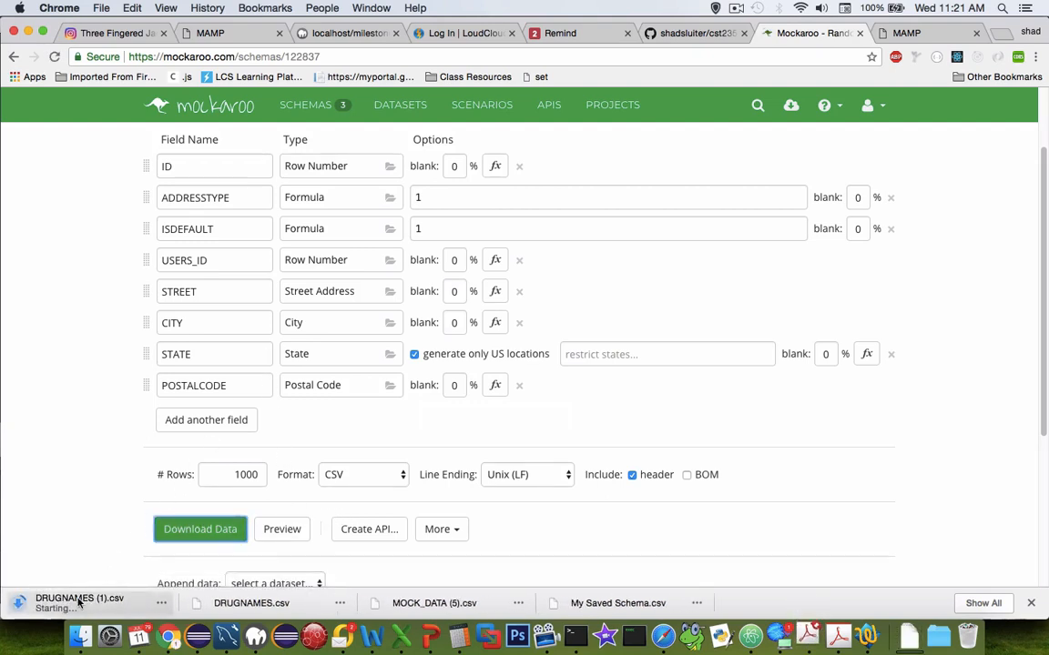
{"action": "scroll", "coordinate": [409, 319], "scroll_direction": "up", "scroll_amount": 5}
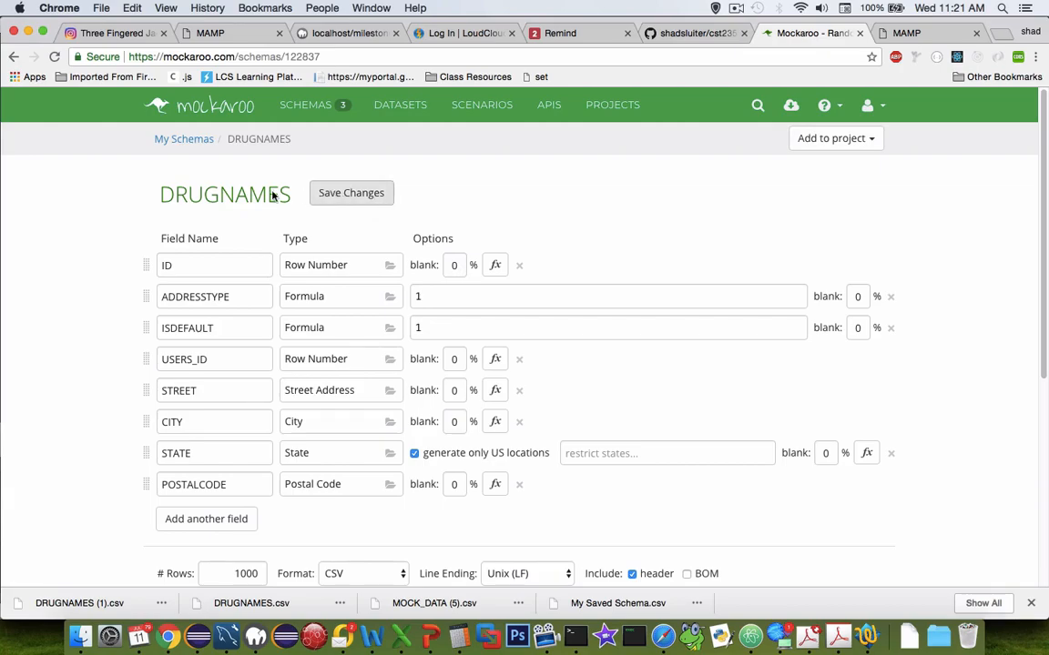
Step: Rename the schema to addresses, save changes, and download addresses.csv
{"action": "left_click", "coordinate": [224, 193]}
{"action": "type", "text": "a"}
{"action": "type", "text": "ddr"}
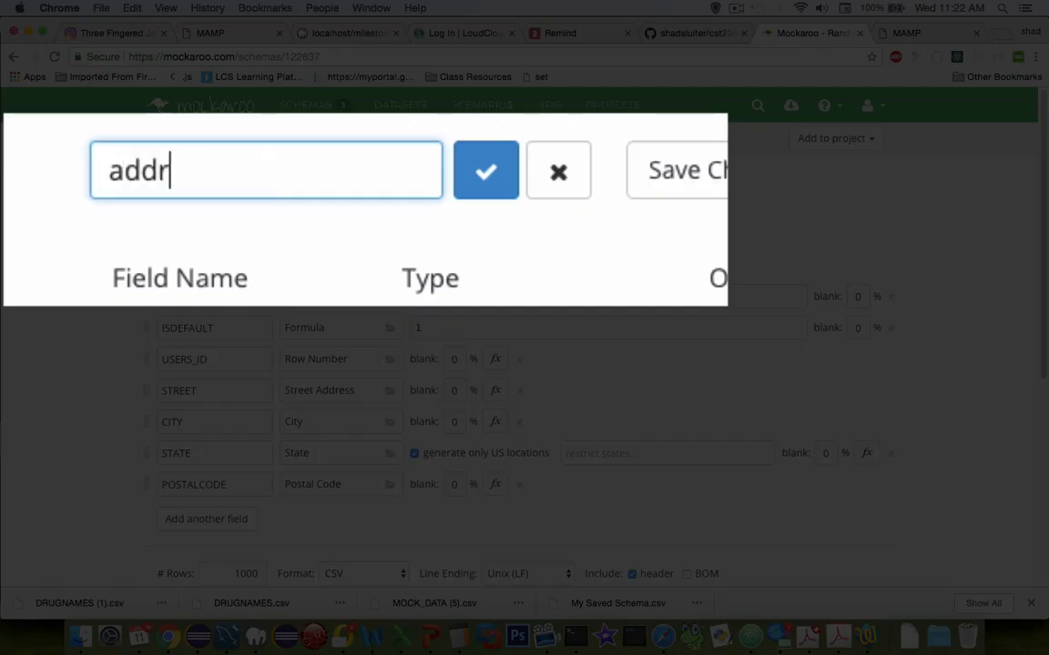
{"action": "type", "text": "esses"}
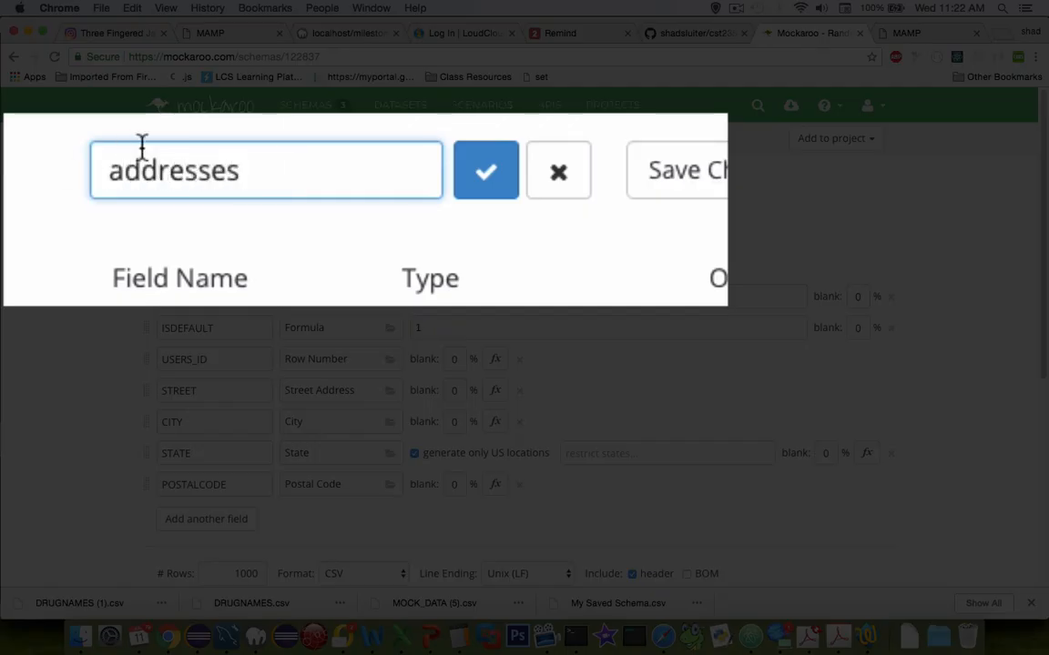
{"action": "left_click", "coordinate": [485, 170]}
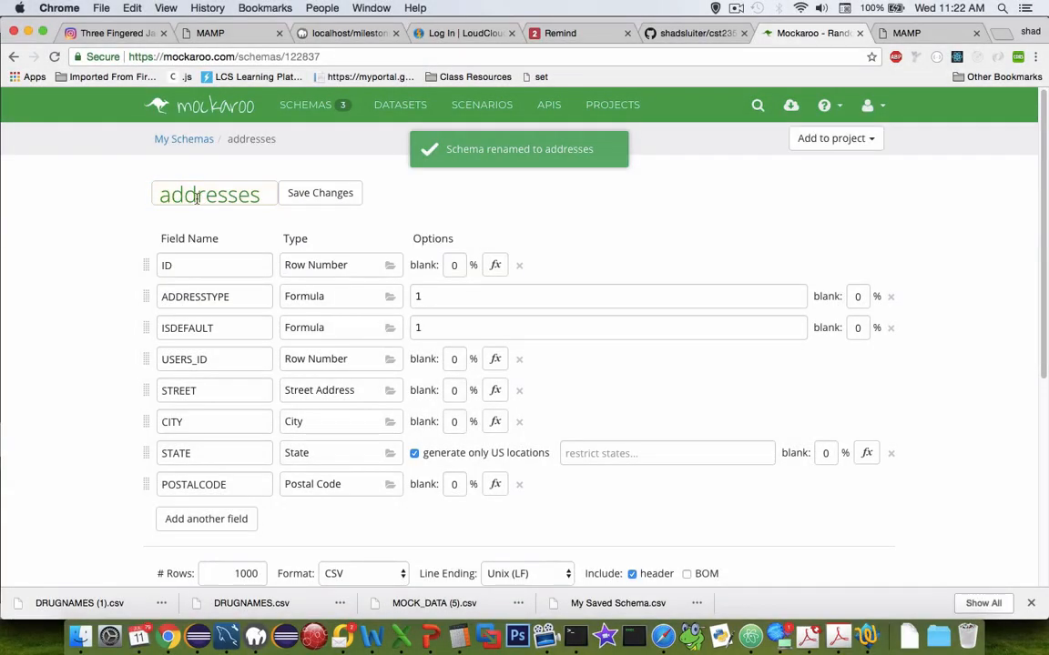
{"action": "left_click", "coordinate": [318, 193]}
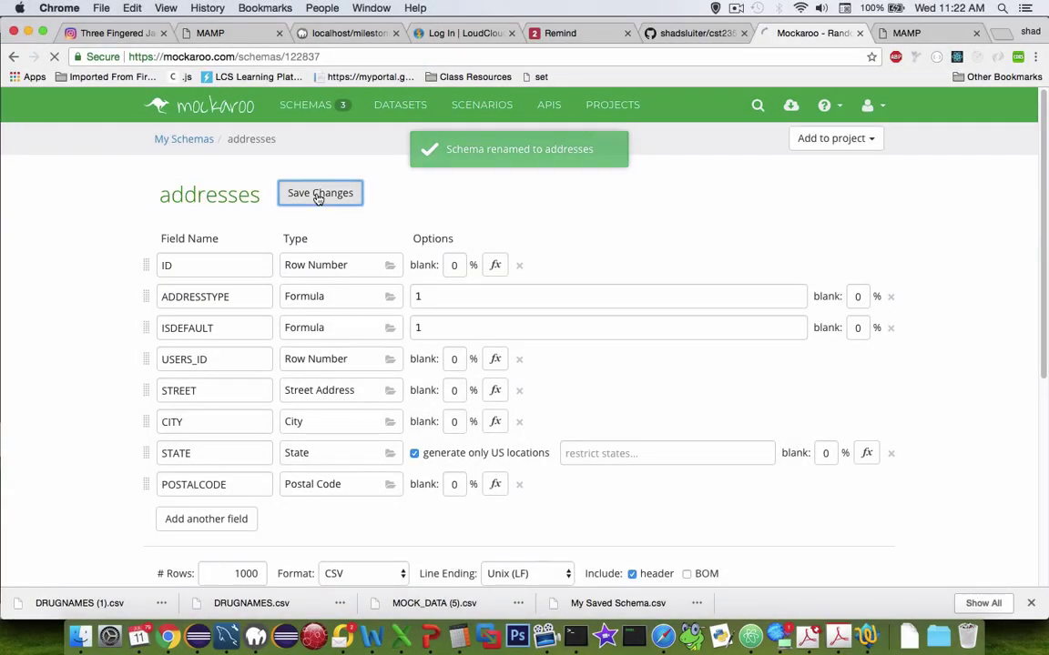
{"action": "scroll", "coordinate": [220, 473], "scroll_direction": "down", "scroll_amount": 4}
{"action": "left_click", "coordinate": [200, 473]}
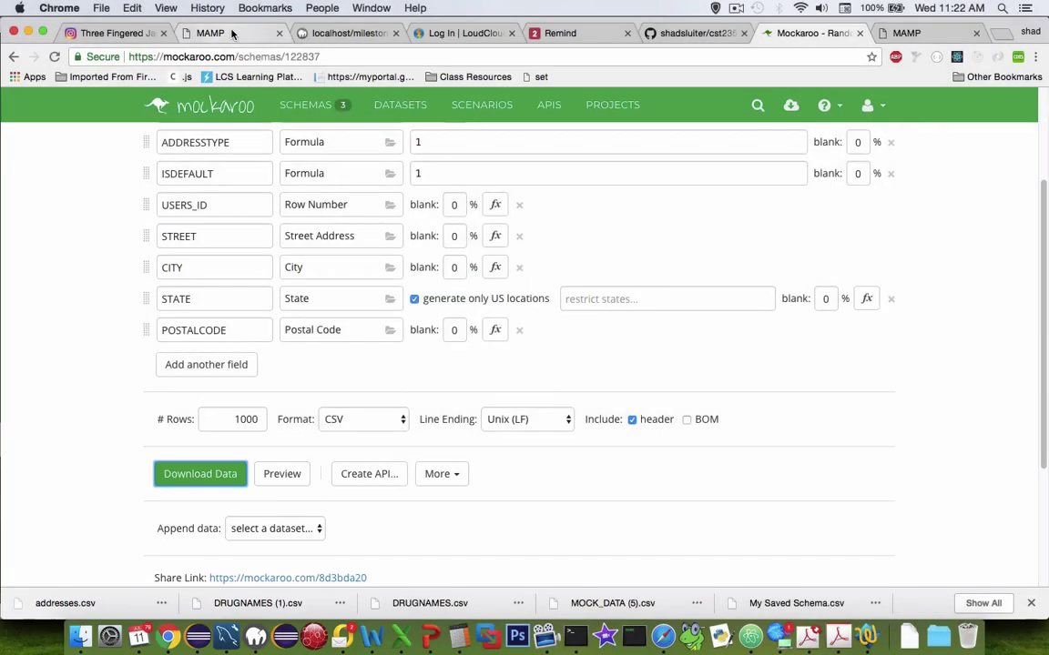
Step: Import addresses.csv into ADDRESSES and select the resulting foreign key error text
{"action": "left_click", "coordinate": [233, 34]}
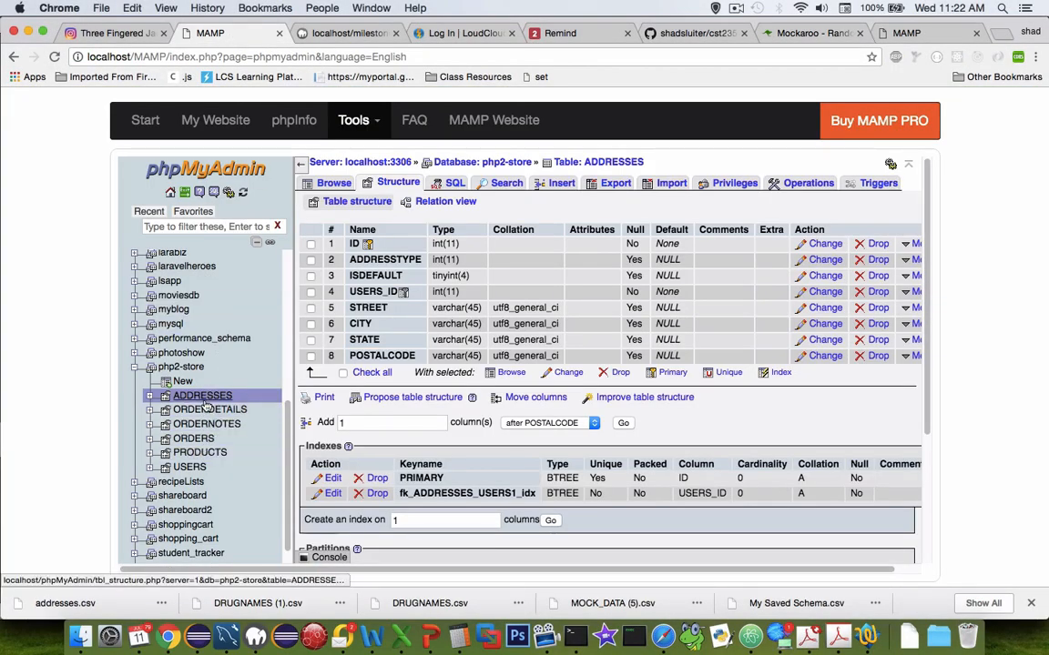
{"action": "left_click", "coordinate": [671, 183]}
{"action": "left_click", "coordinate": [441, 299]}
{"action": "double_click", "coordinate": [314, 144]}
{"action": "scroll", "coordinate": [372, 448], "scroll_direction": "down", "scroll_amount": 5}
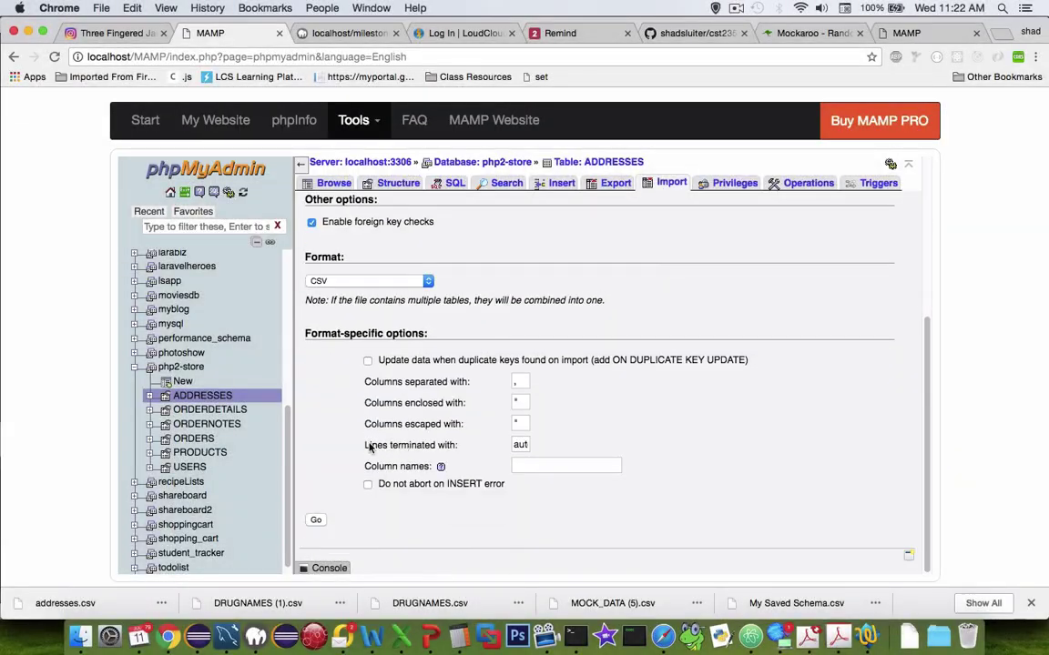
{"action": "left_click", "coordinate": [315, 520]}
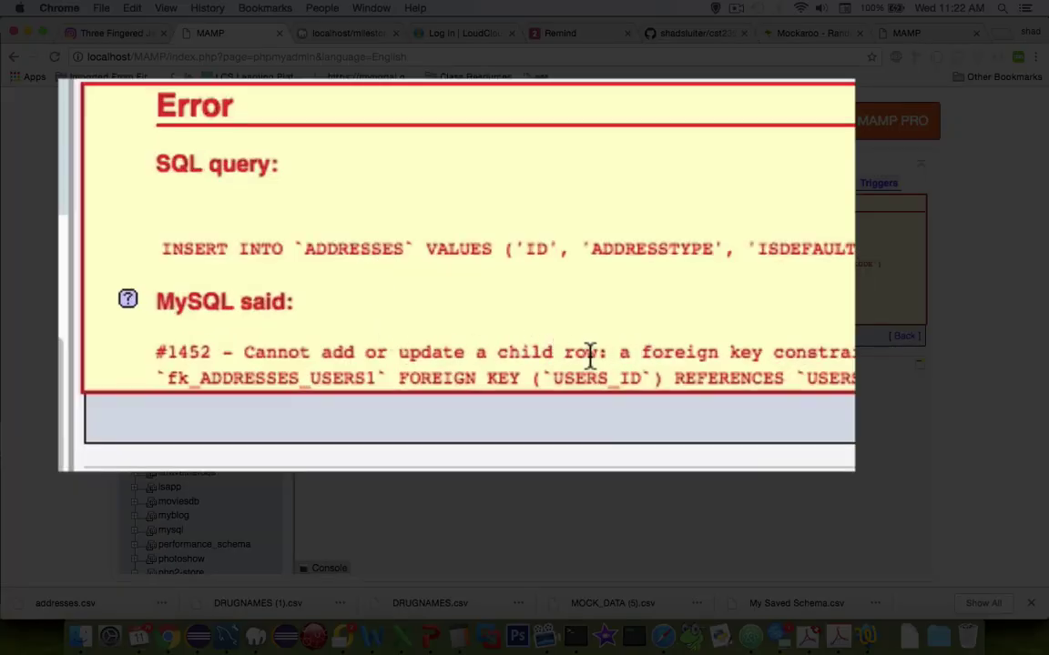
{"action": "left_click_drag", "start_coordinate": [589, 355], "coordinate": [851, 378]}
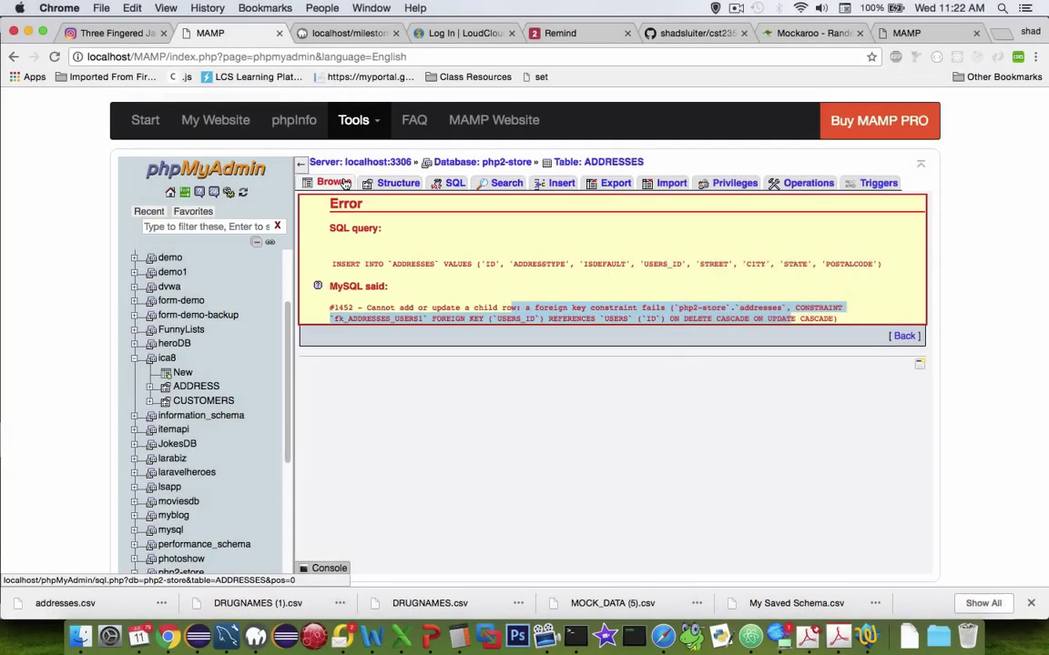
Step: Browse the imported ADDRESSES rows, then review the USERS, PRODUCTS and ADDRESSES column structures
{"action": "left_click", "coordinate": [328, 182]}
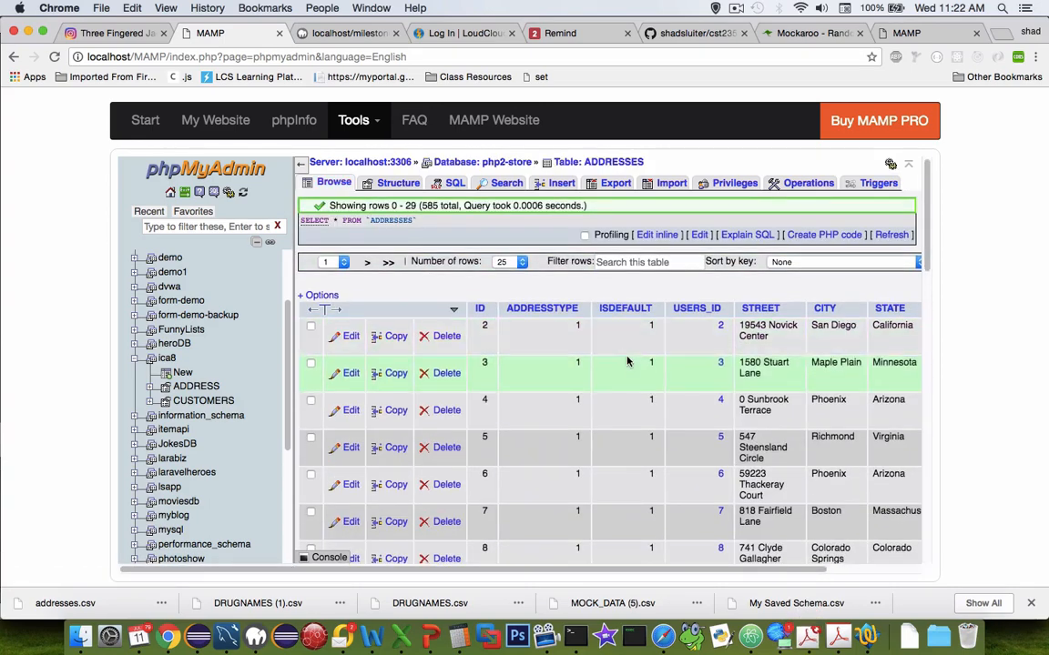
{"action": "scroll", "coordinate": [627, 364], "scroll_direction": "down", "scroll_amount": 3}
{"action": "scroll", "coordinate": [627, 364], "scroll_direction": "up", "scroll_amount": 3}
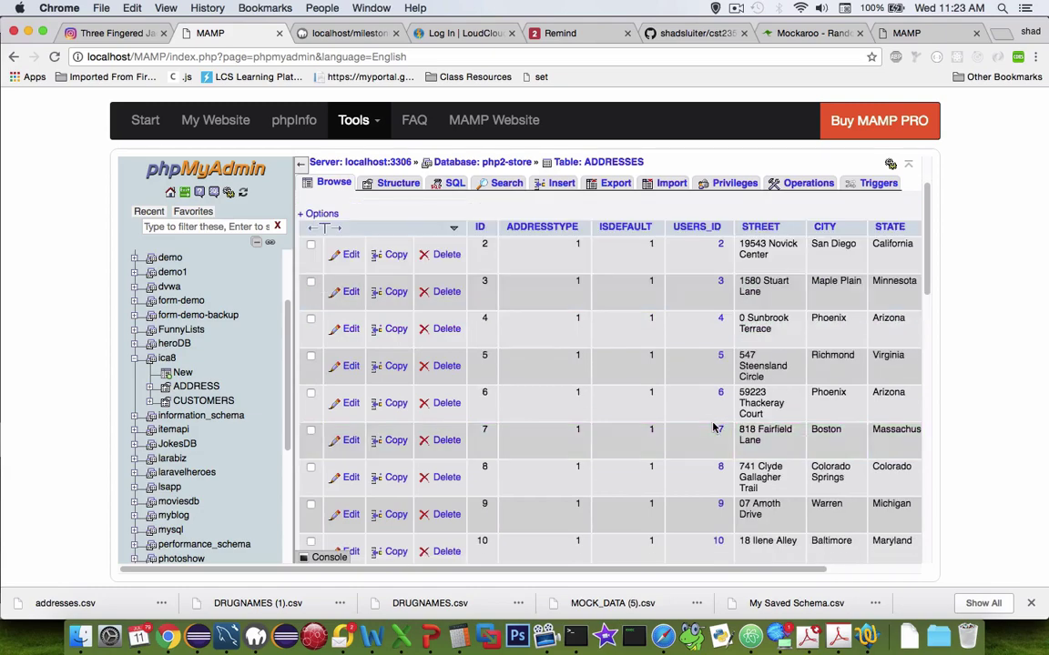
{"action": "scroll", "coordinate": [713, 426], "scroll_direction": "down", "scroll_amount": 5}
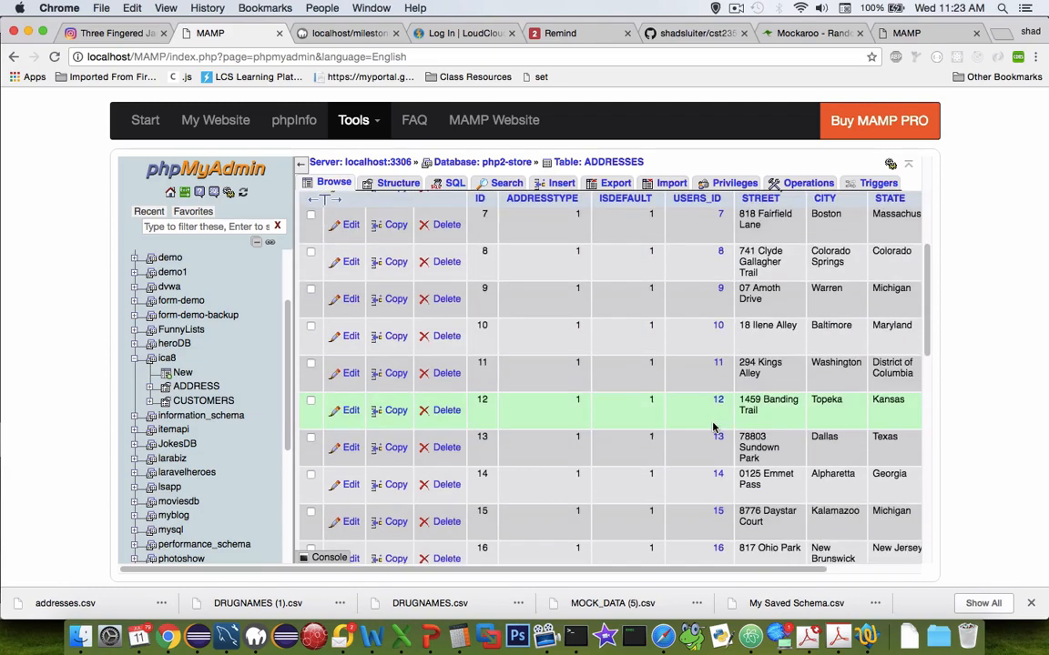
{"action": "scroll", "coordinate": [714, 426], "scroll_direction": "down", "scroll_amount": 5}
{"action": "scroll", "coordinate": [714, 426], "scroll_direction": "down", "scroll_amount": 5}
{"action": "scroll", "coordinate": [714, 425], "scroll_direction": "up", "scroll_amount": 5}
{"action": "scroll", "coordinate": [704, 390], "scroll_direction": "up", "scroll_amount": 10}
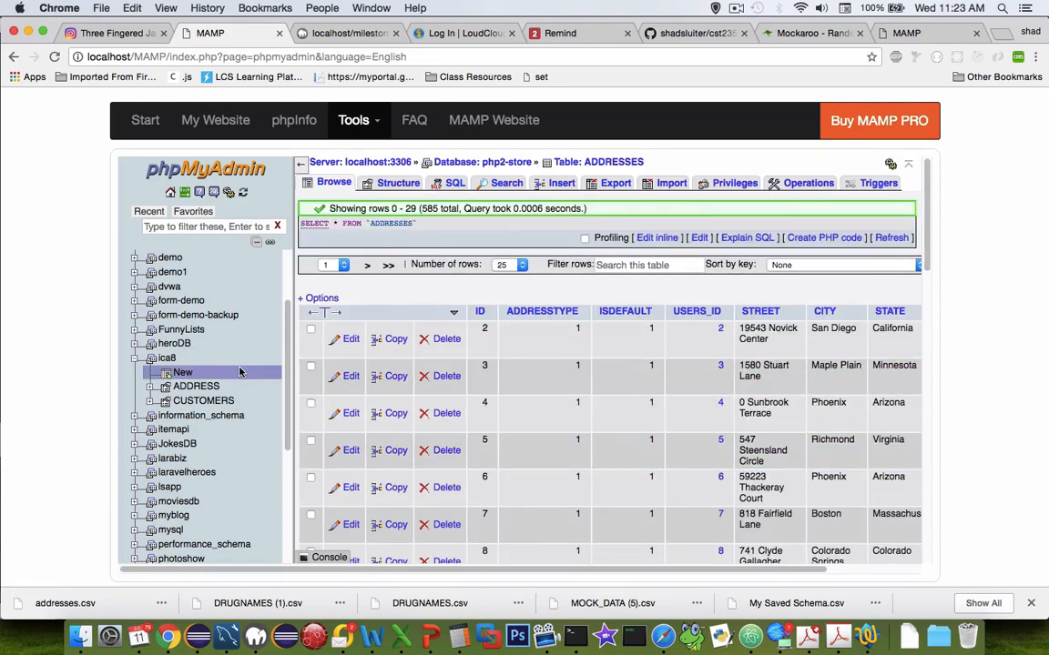
{"action": "scroll", "coordinate": [239, 372], "scroll_direction": "down", "scroll_amount": 5}
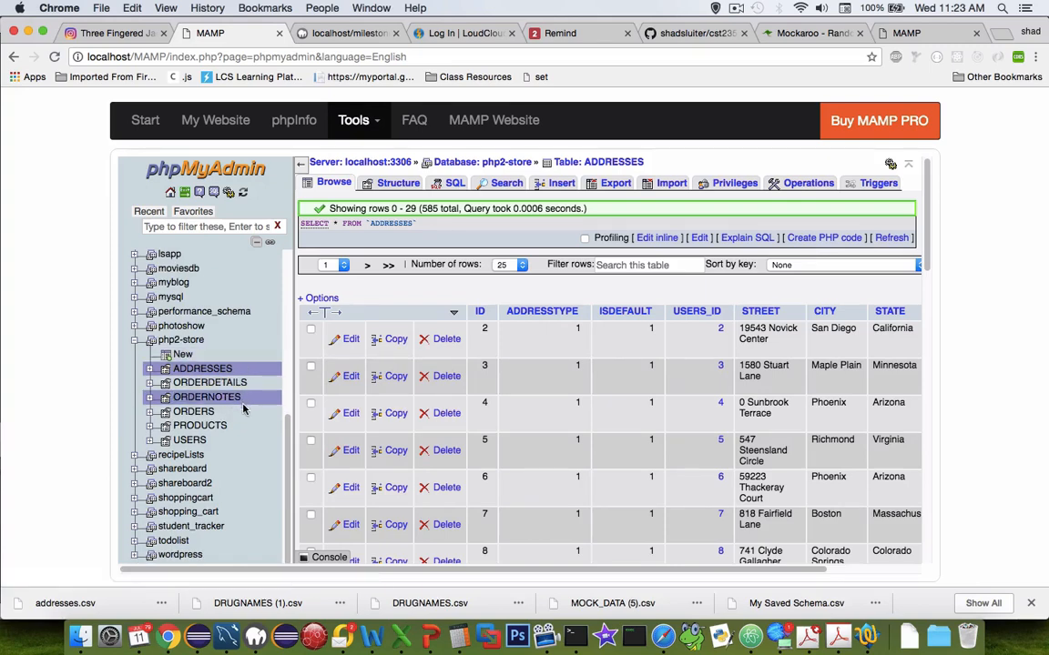
{"action": "left_click", "coordinate": [189, 440]}
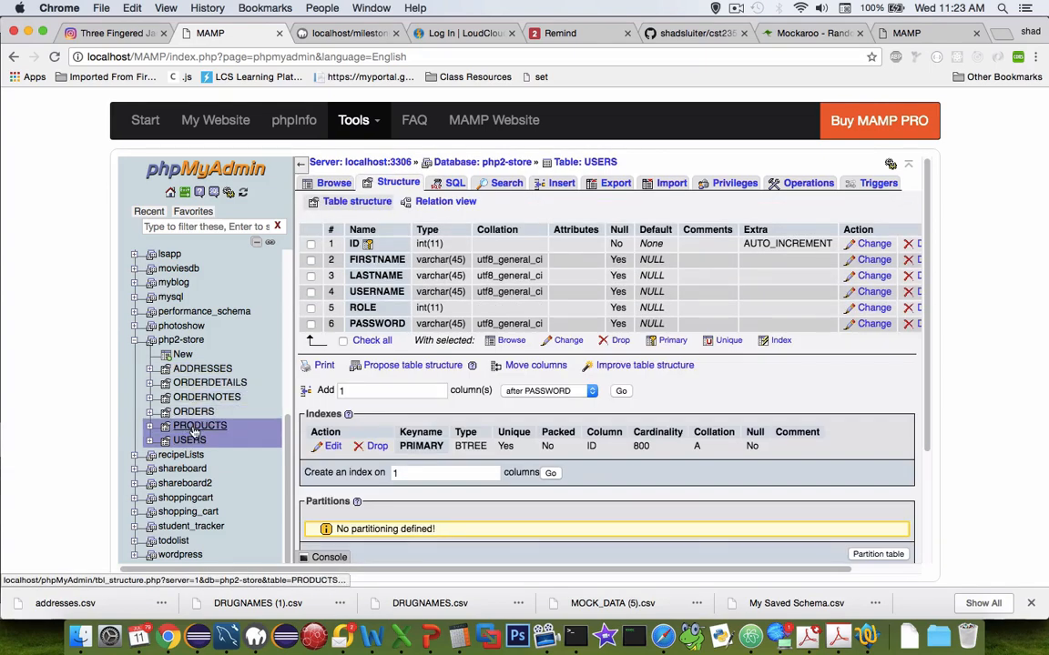
{"action": "left_click", "coordinate": [200, 425]}
{"action": "left_click", "coordinate": [202, 369]}
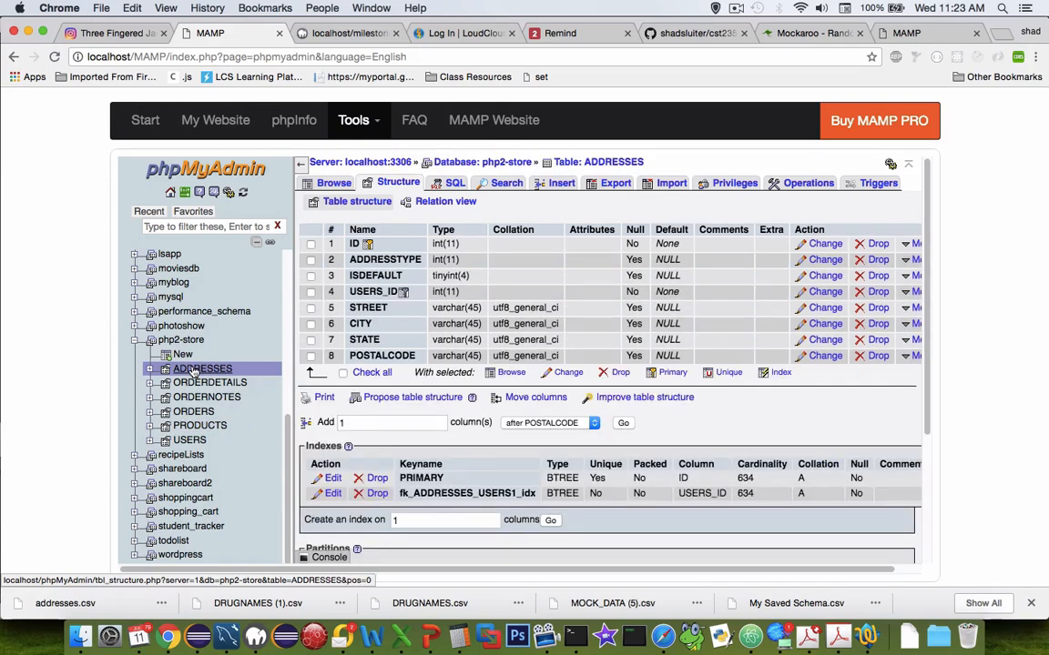